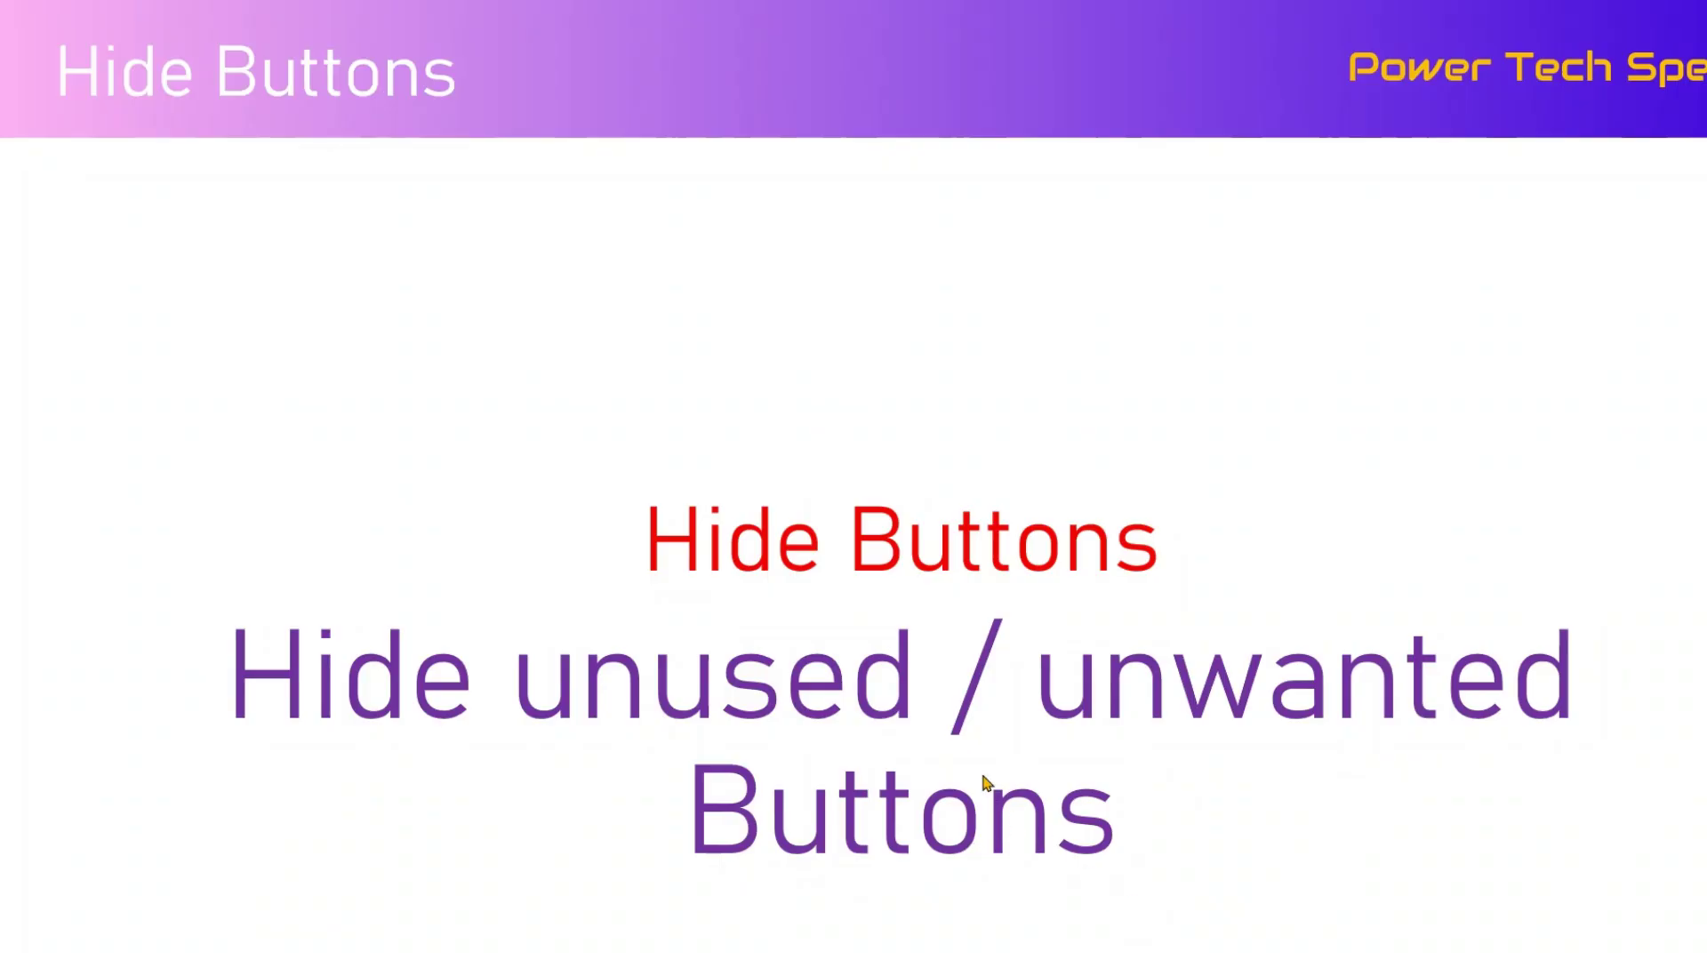
- Switch to the World Airlines Management System in the browser, reset the page zoom, and open the Air France record from the Airlines list
{"action": "key", "text": "alt+Tab"}
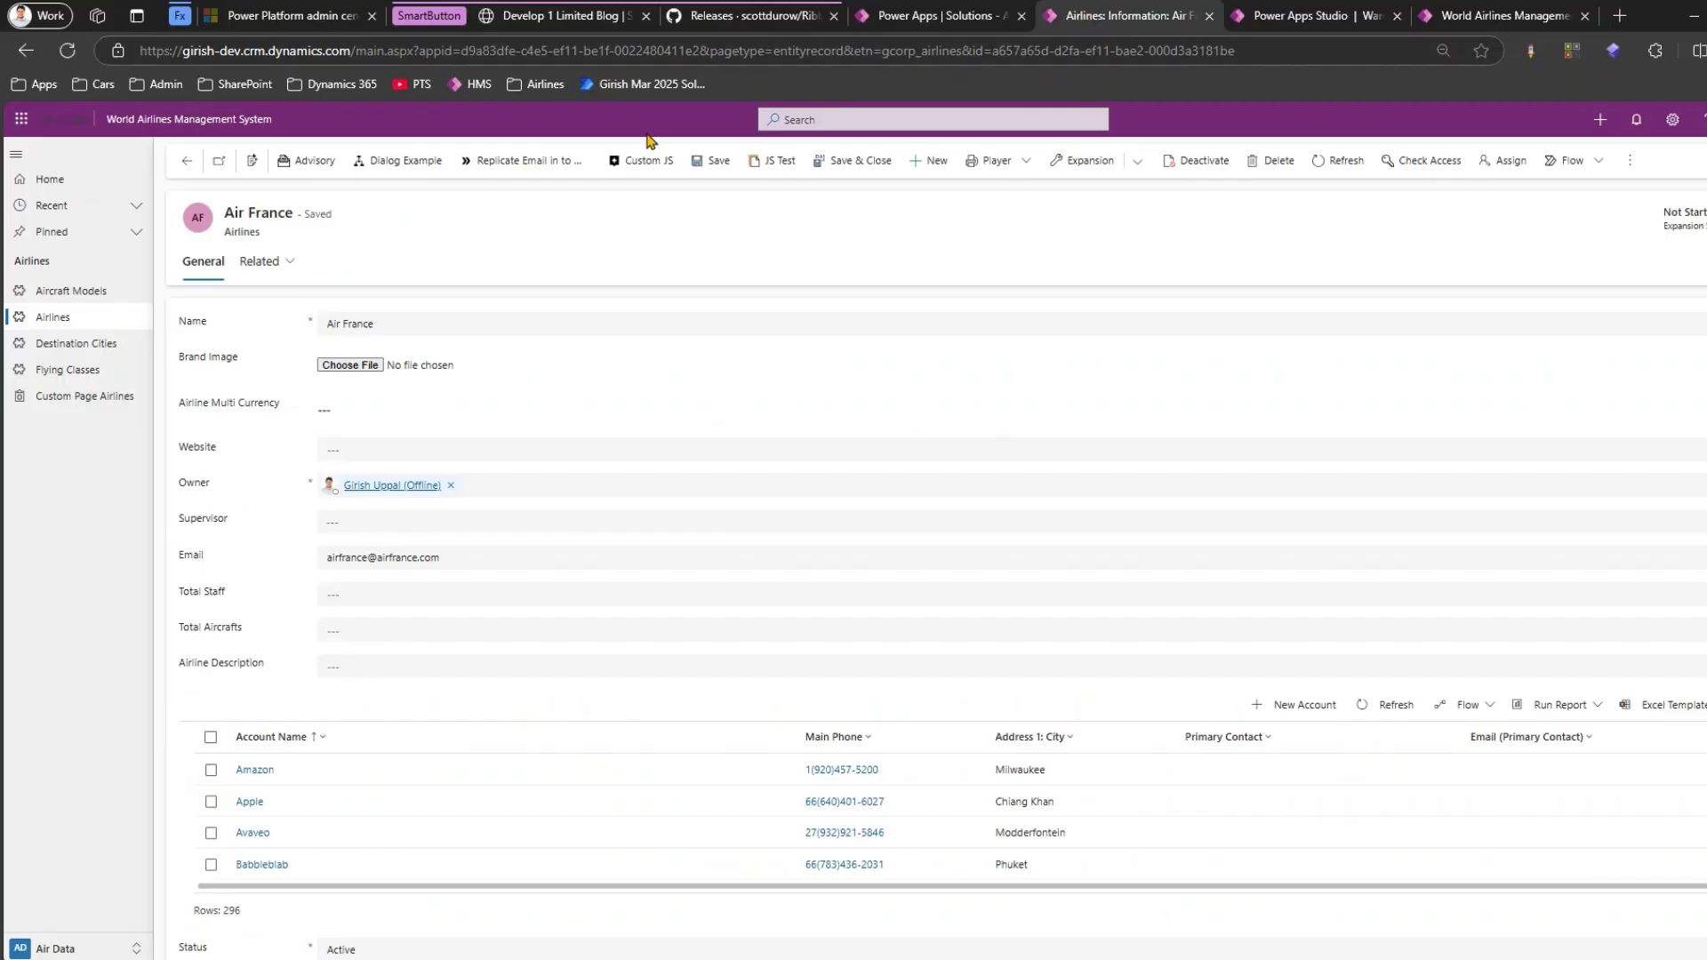
{"action": "left_click", "coordinate": [96, 326]}
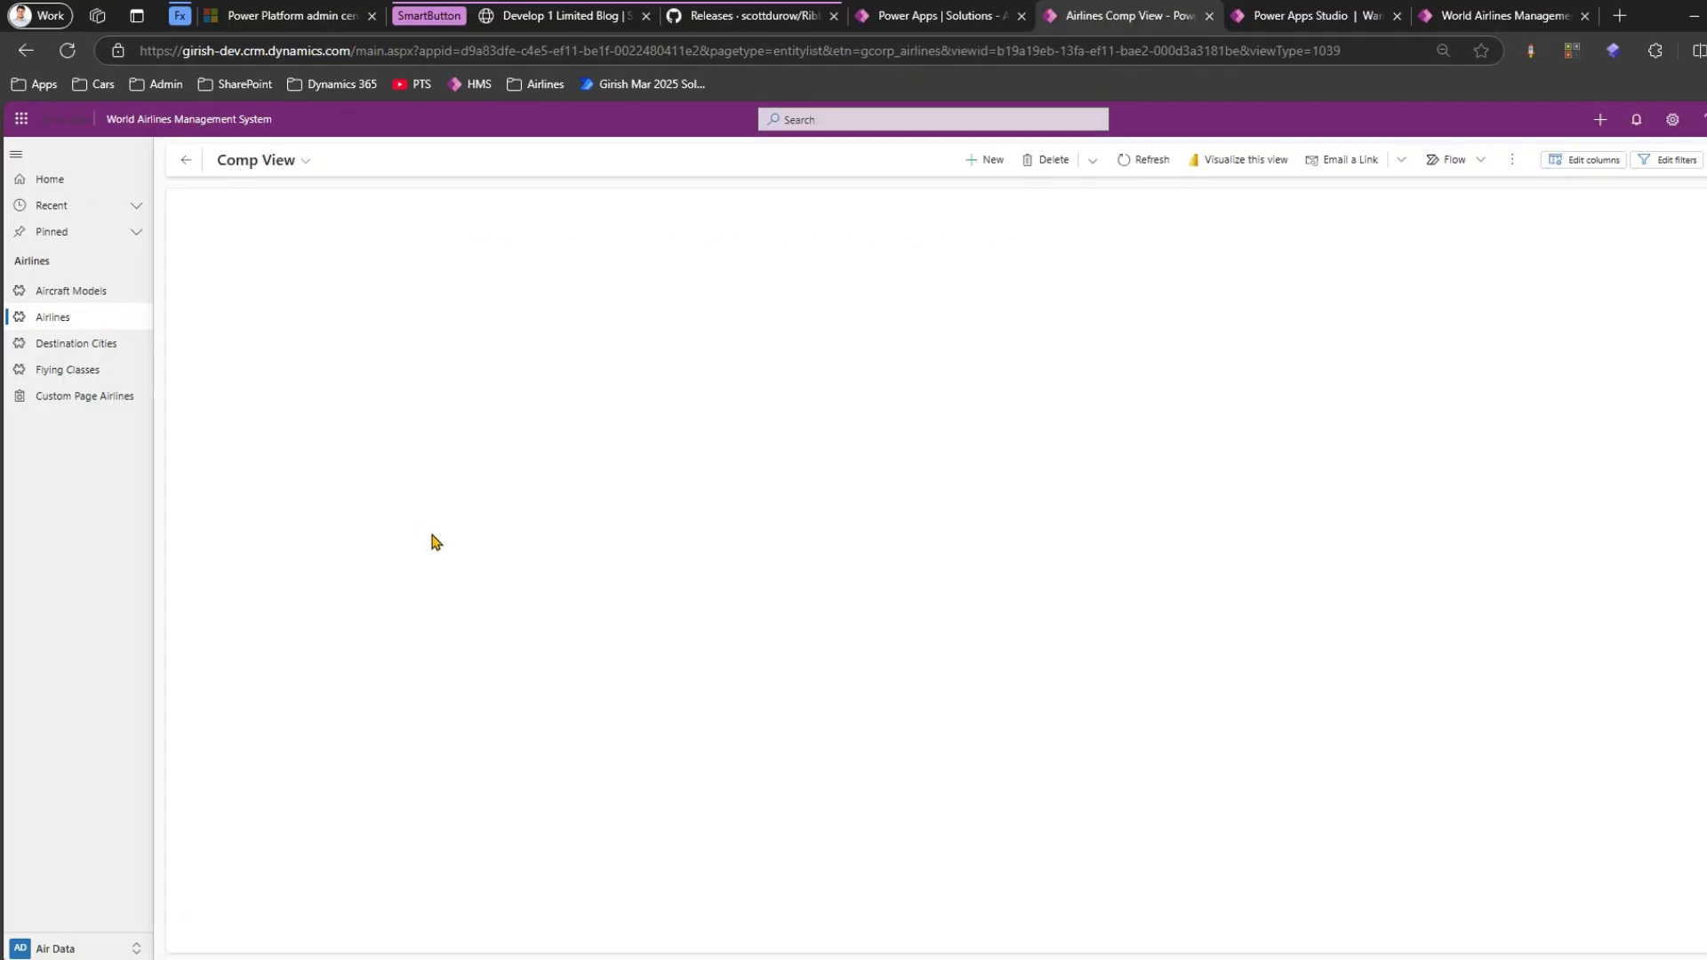
{"action": "key", "text": "ctrl+0"}
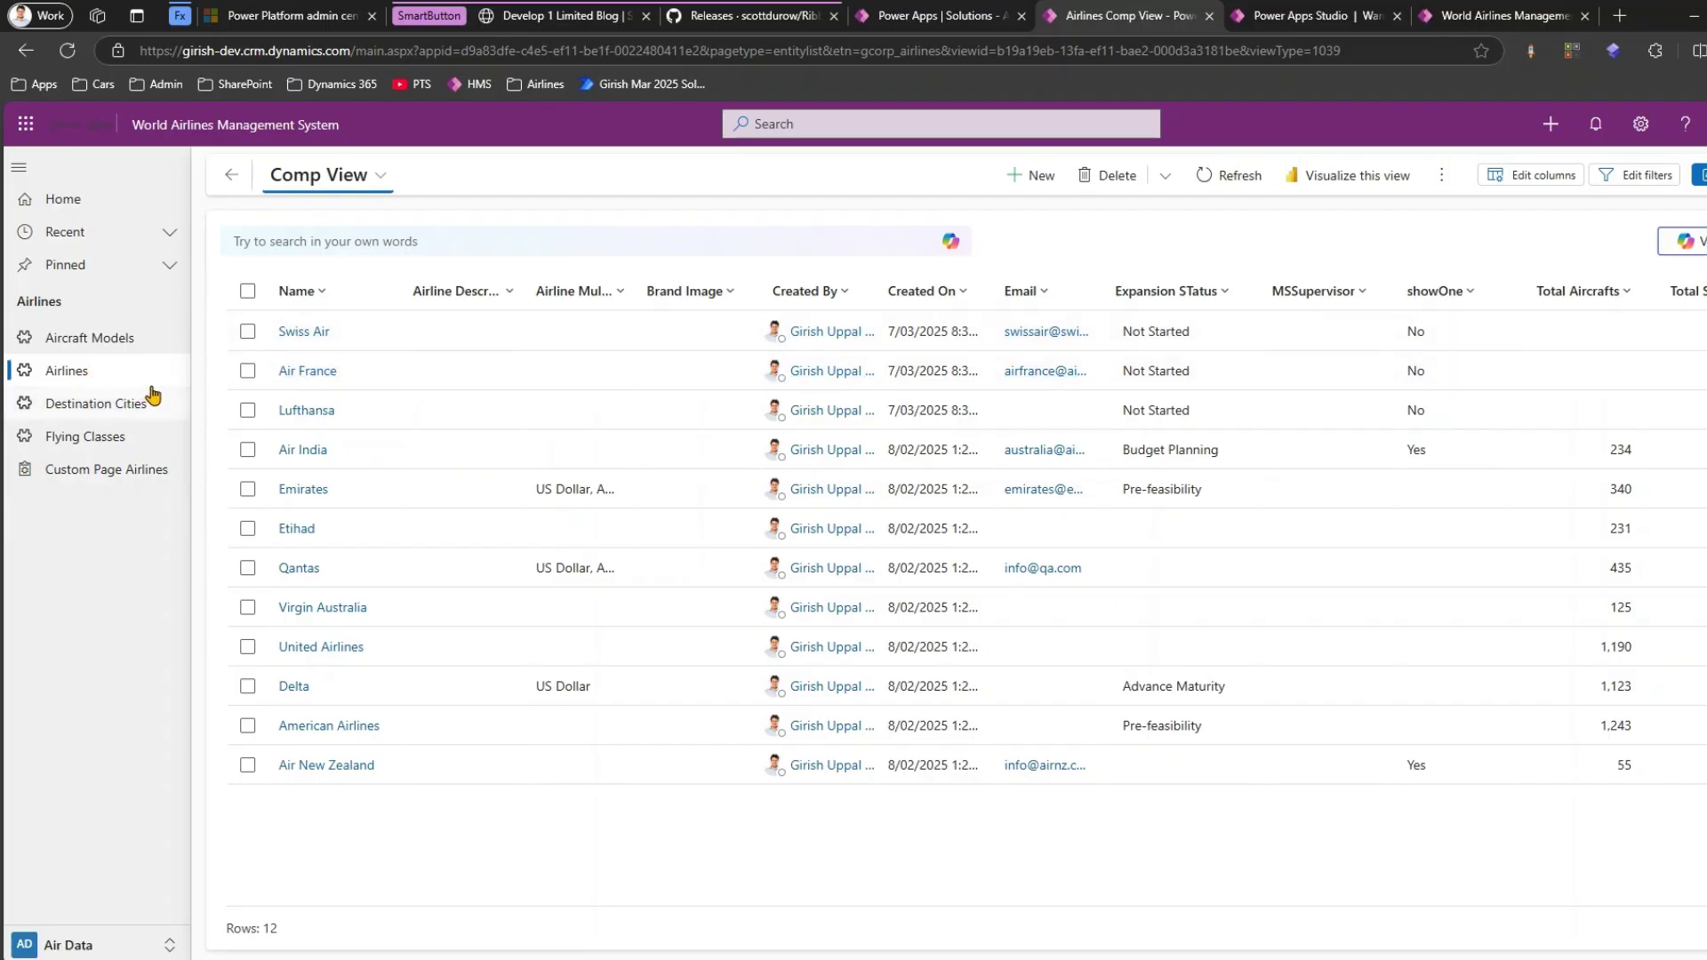
{"action": "left_click", "coordinate": [307, 371]}
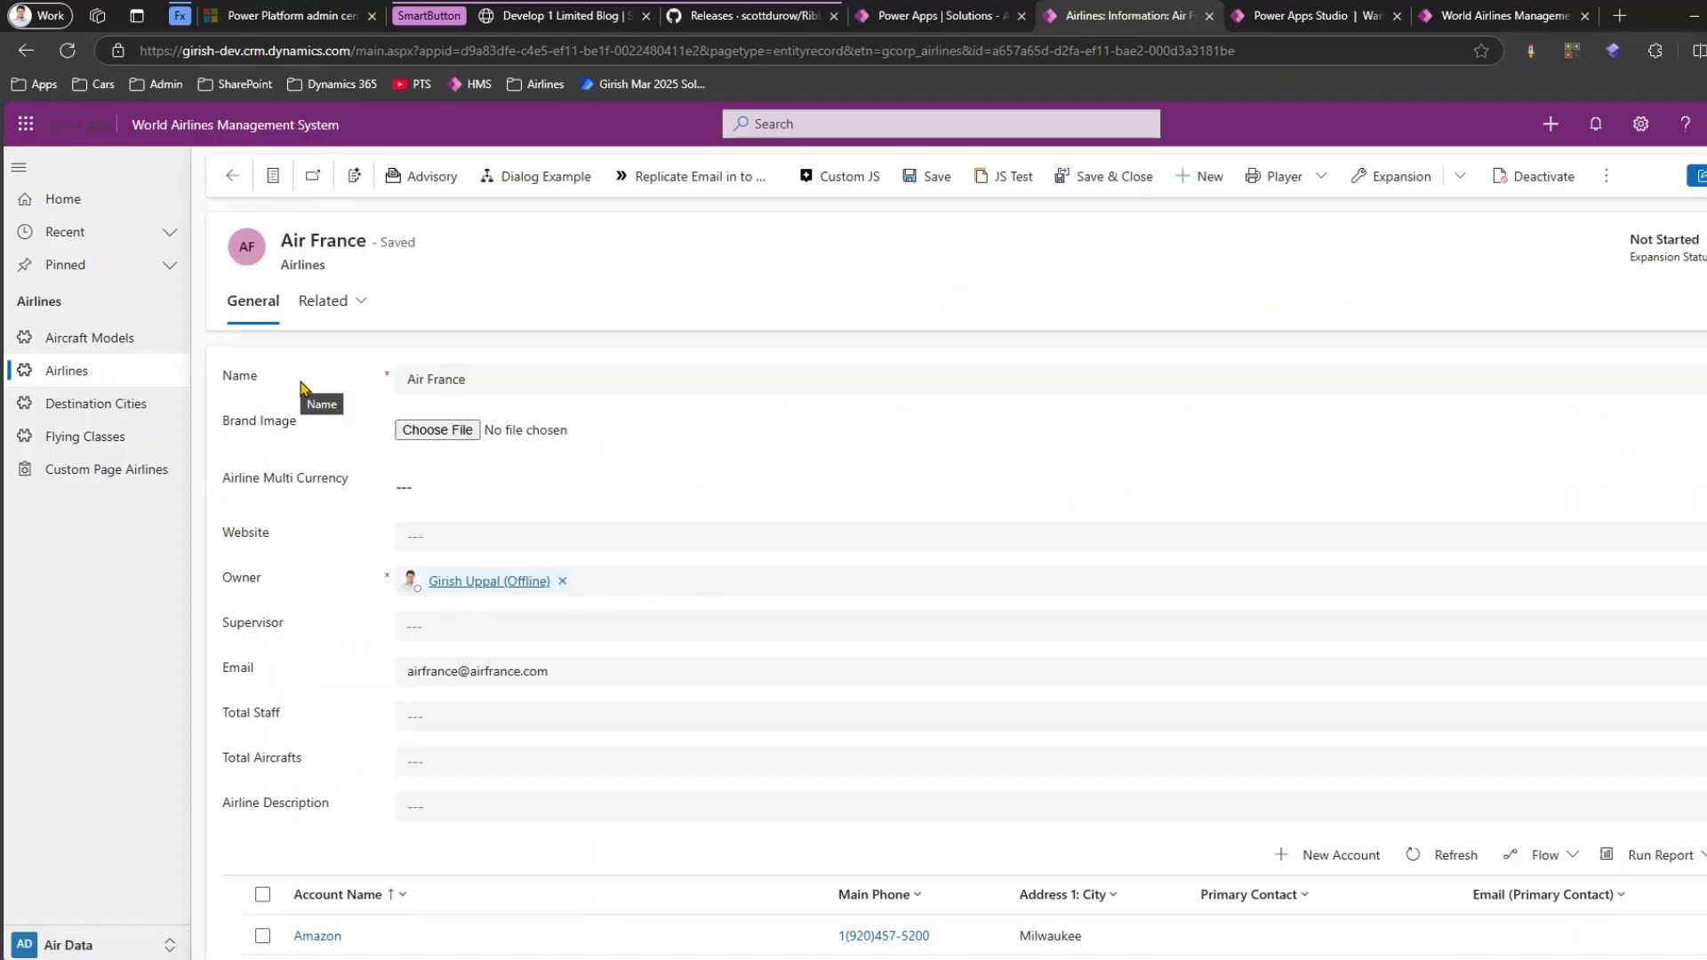
- Examine the Air France form's fields, its accounts subgrid and the commands on its command bar
{"action": "mouse_move", "coordinate": [202, 354]}
{"action": "left_mouse_down"}
{"action": "mouse_move", "coordinate": [329, 603]}
{"action": "mouse_move", "coordinate": [783, 849]}
{"action": "left_mouse_up"}
{"action": "mouse_move", "coordinate": [234, 844]}
{"action": "left_mouse_down"}
{"action": "mouse_move", "coordinate": [311, 938]}
{"action": "mouse_move", "coordinate": [1303, 939]}
{"action": "left_mouse_up"}
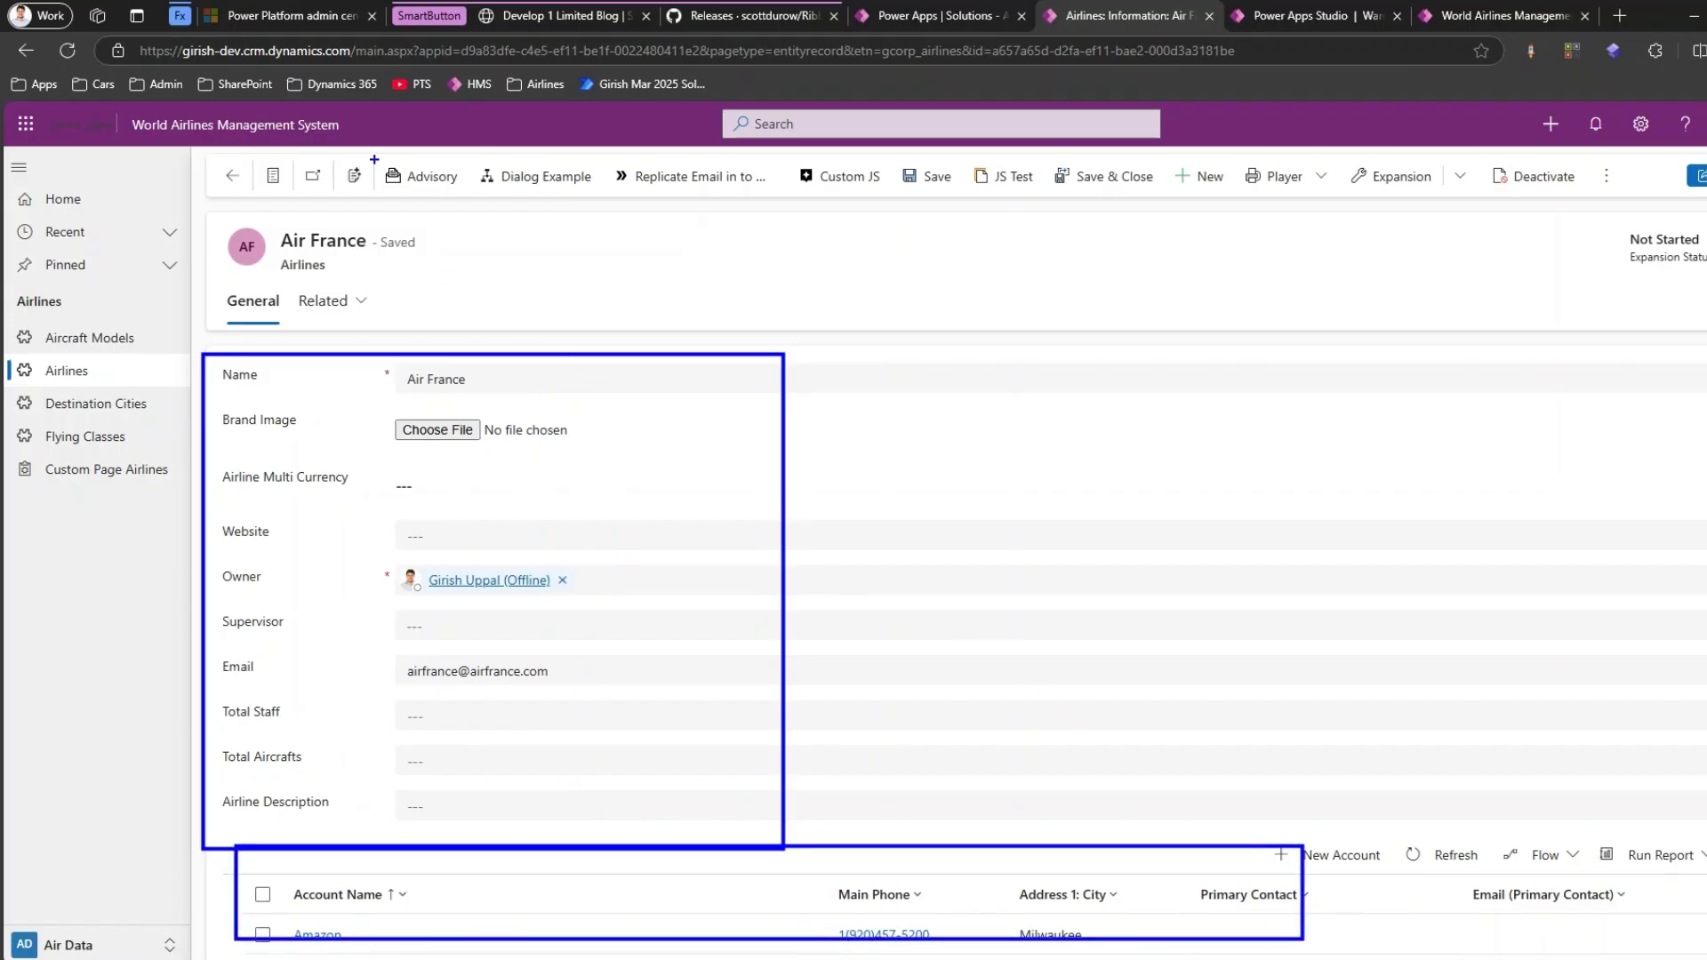
{"action": "mouse_move", "coordinate": [371, 153]}
{"action": "left_mouse_down"}
{"action": "mouse_move", "coordinate": [387, 197]}
{"action": "mouse_move", "coordinate": [501, 214]}
{"action": "mouse_move", "coordinate": [905, 206]}
{"action": "left_mouse_up"}
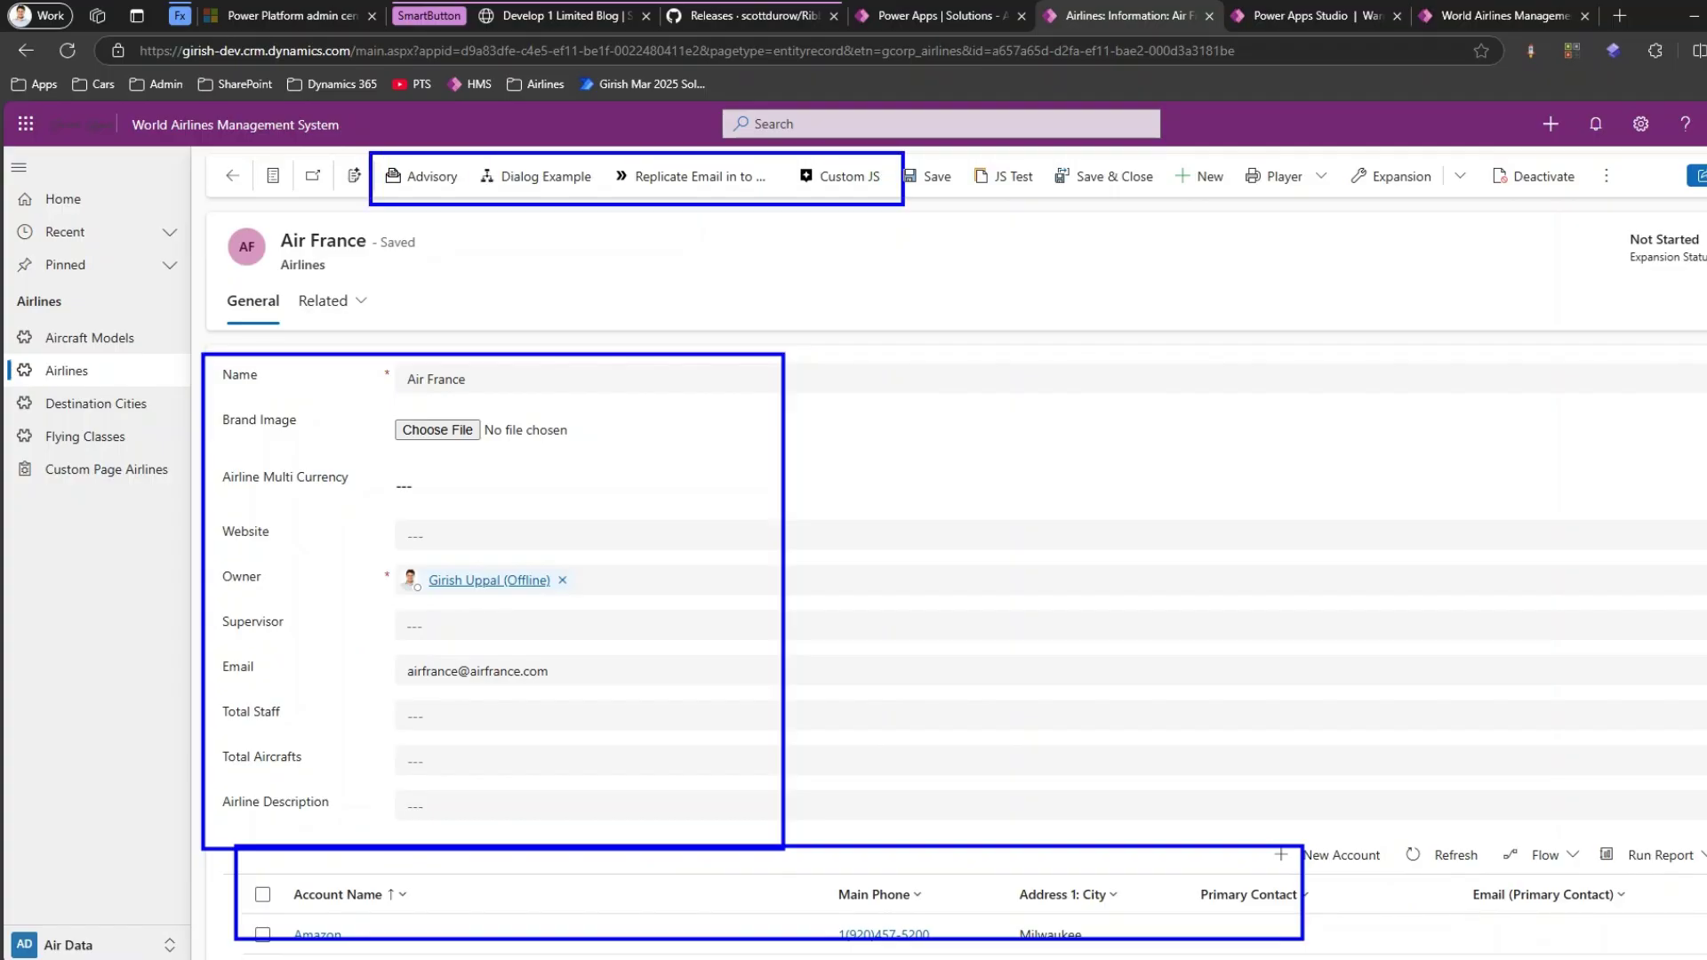
{"action": "mouse_move", "coordinate": [896, 305]}
{"action": "left_mouse_down"}
{"action": "mouse_move", "coordinate": [755, 237]}
{"action": "mouse_move", "coordinate": [797, 225]}
{"action": "left_mouse_up"}
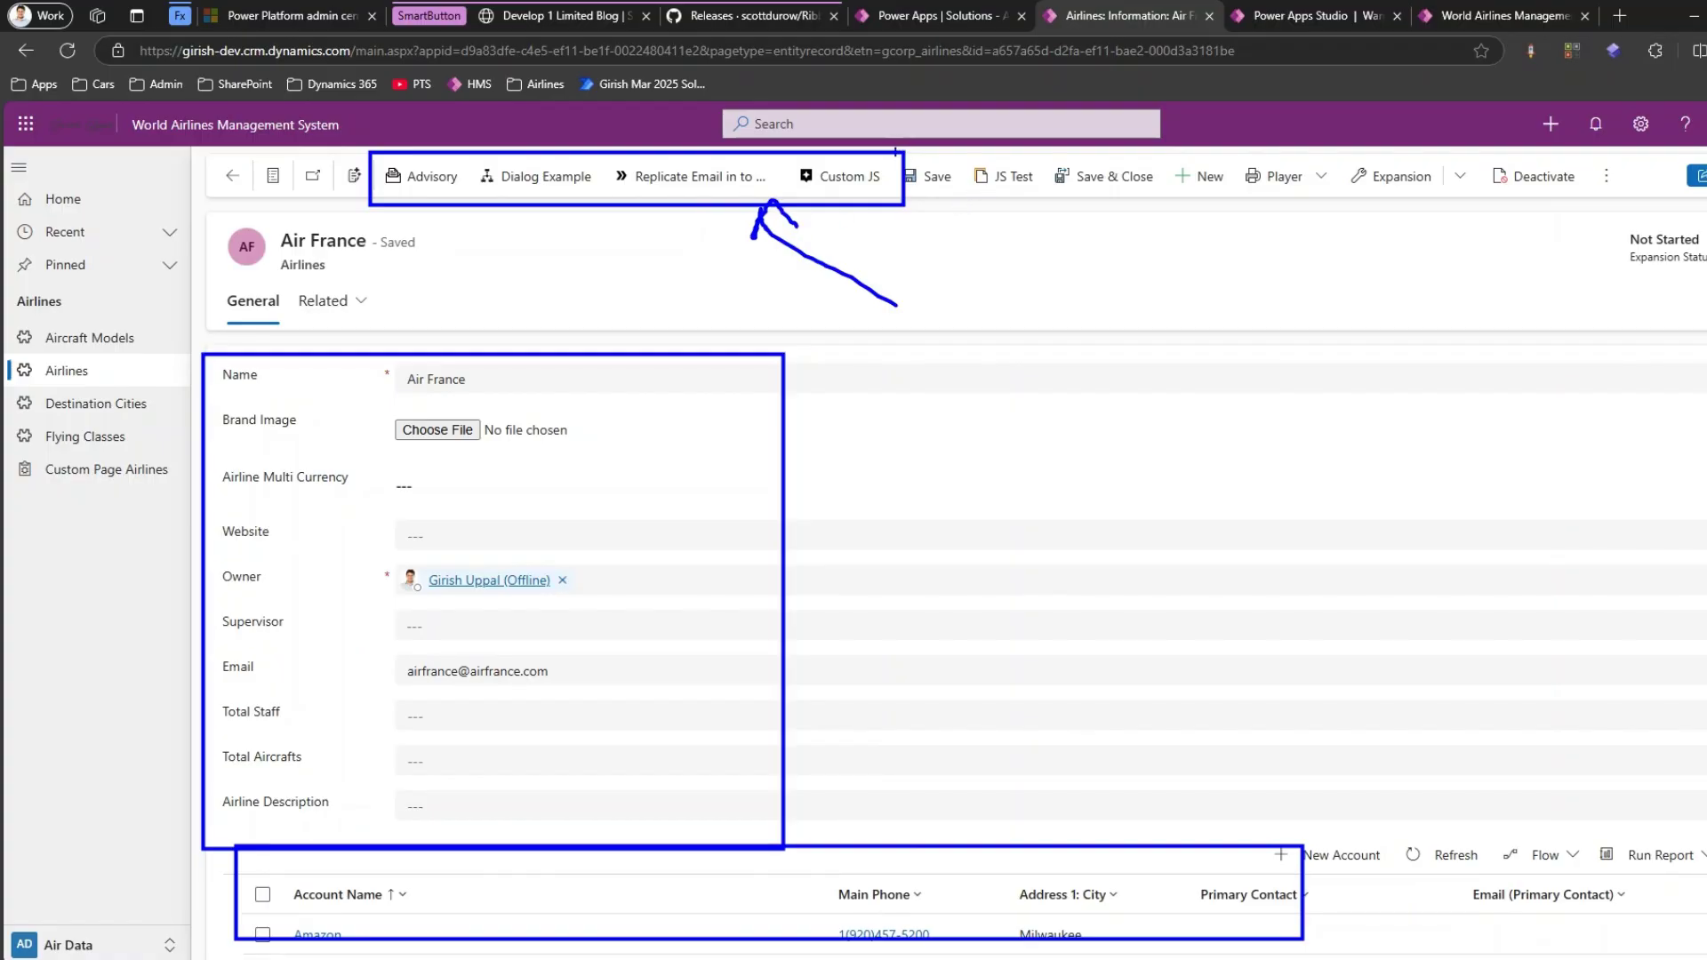
{"action": "mouse_move", "coordinate": [893, 151]}
{"action": "left_mouse_down"}
{"action": "mouse_move", "coordinate": [1049, 227]}
{"action": "mouse_move", "coordinate": [1436, 232]}
{"action": "mouse_move", "coordinate": [1561, 198]}
{"action": "mouse_move", "coordinate": [1224, 198]}
{"action": "left_mouse_up"}
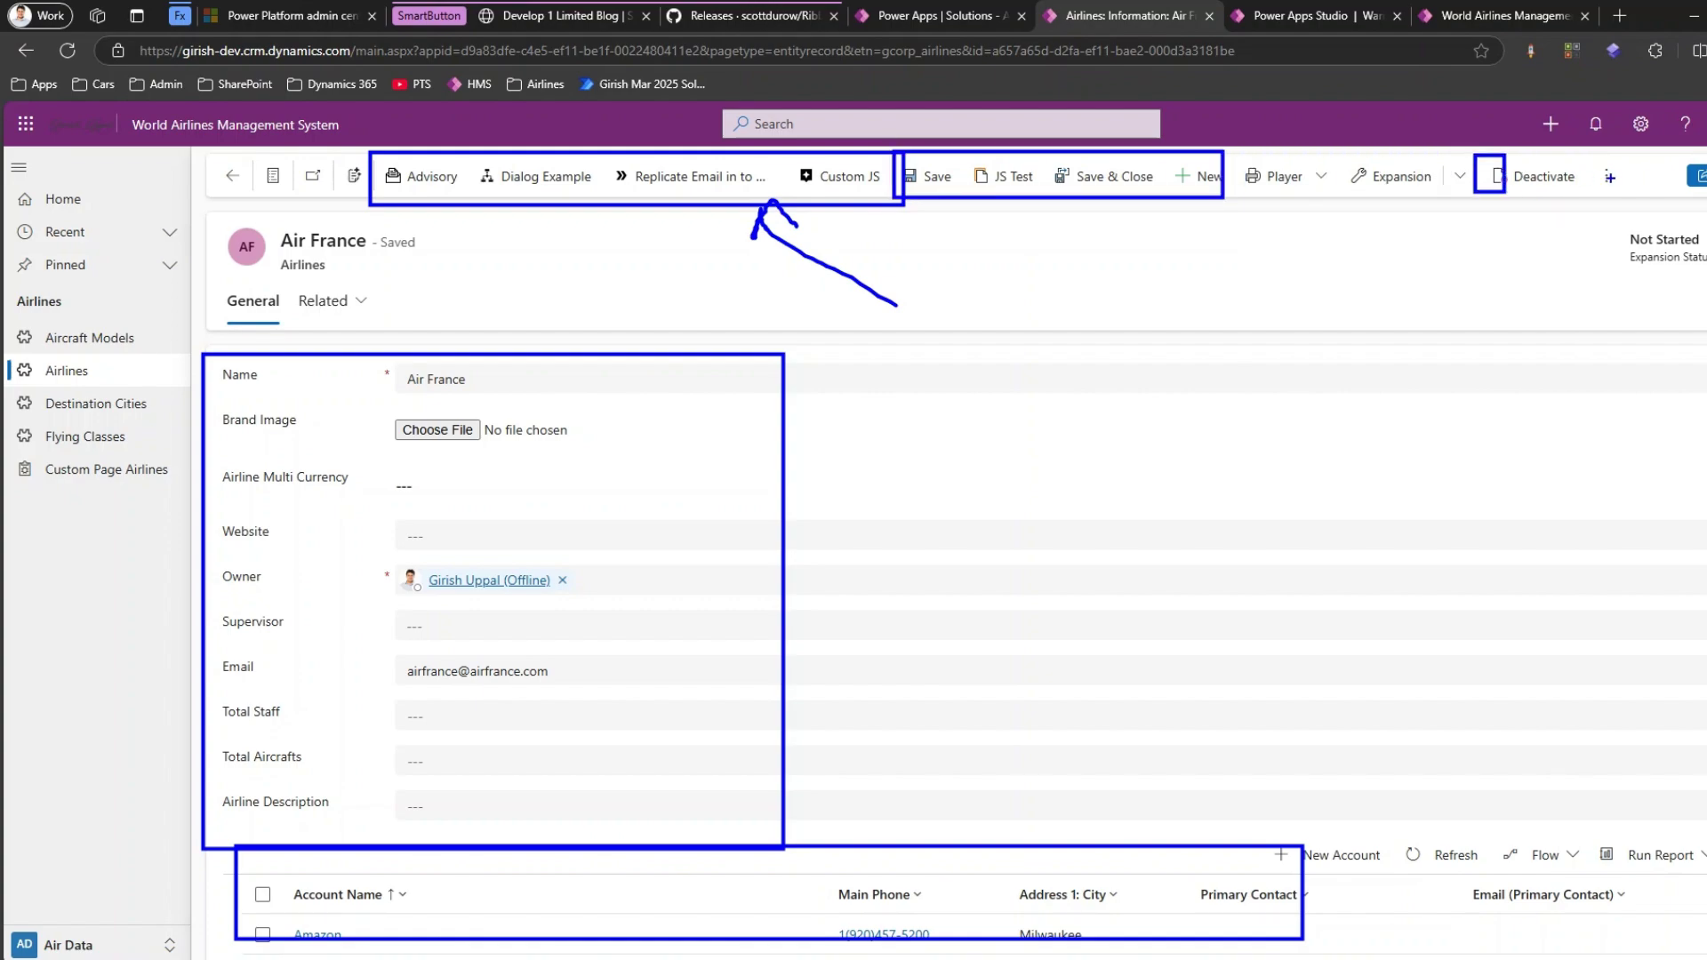
{"action": "key", "text": "Escape"}
- Review the Air France form's overflow commands, including Delete, Flow, Word Templates and Run Report, alongside New and Save & Close
{"action": "left_click", "coordinate": [1609, 182]}
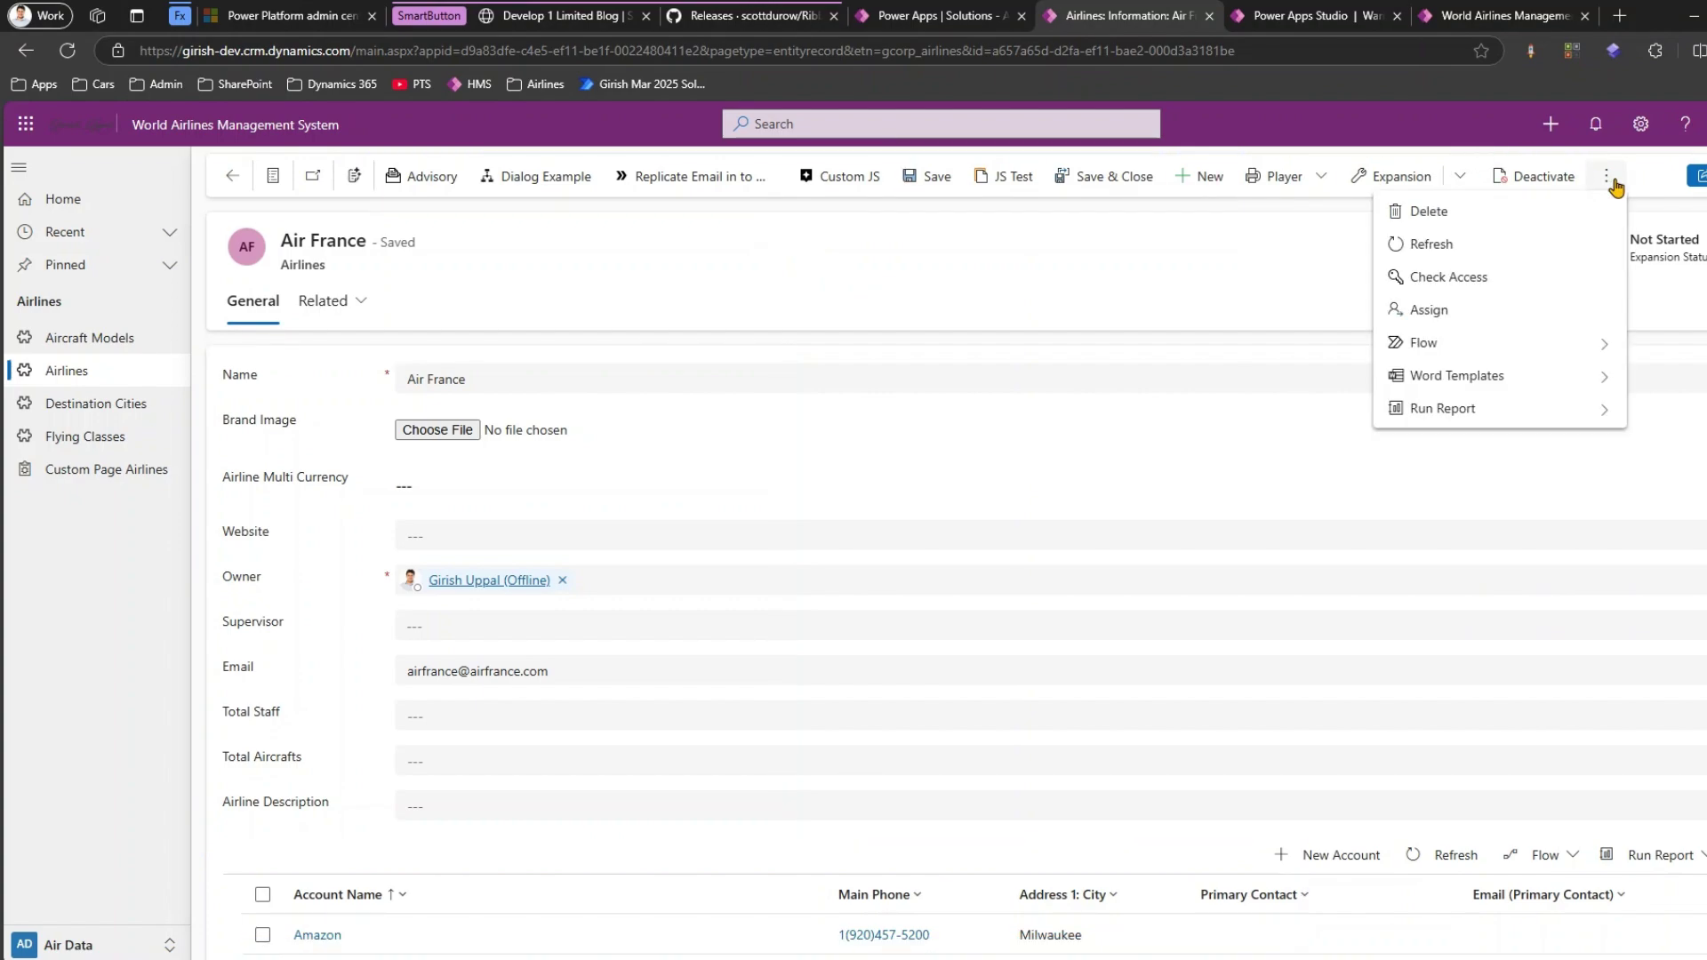
{"action": "left_click_drag", "start_coordinate": [1372, 198], "coordinate": [1631, 427]}
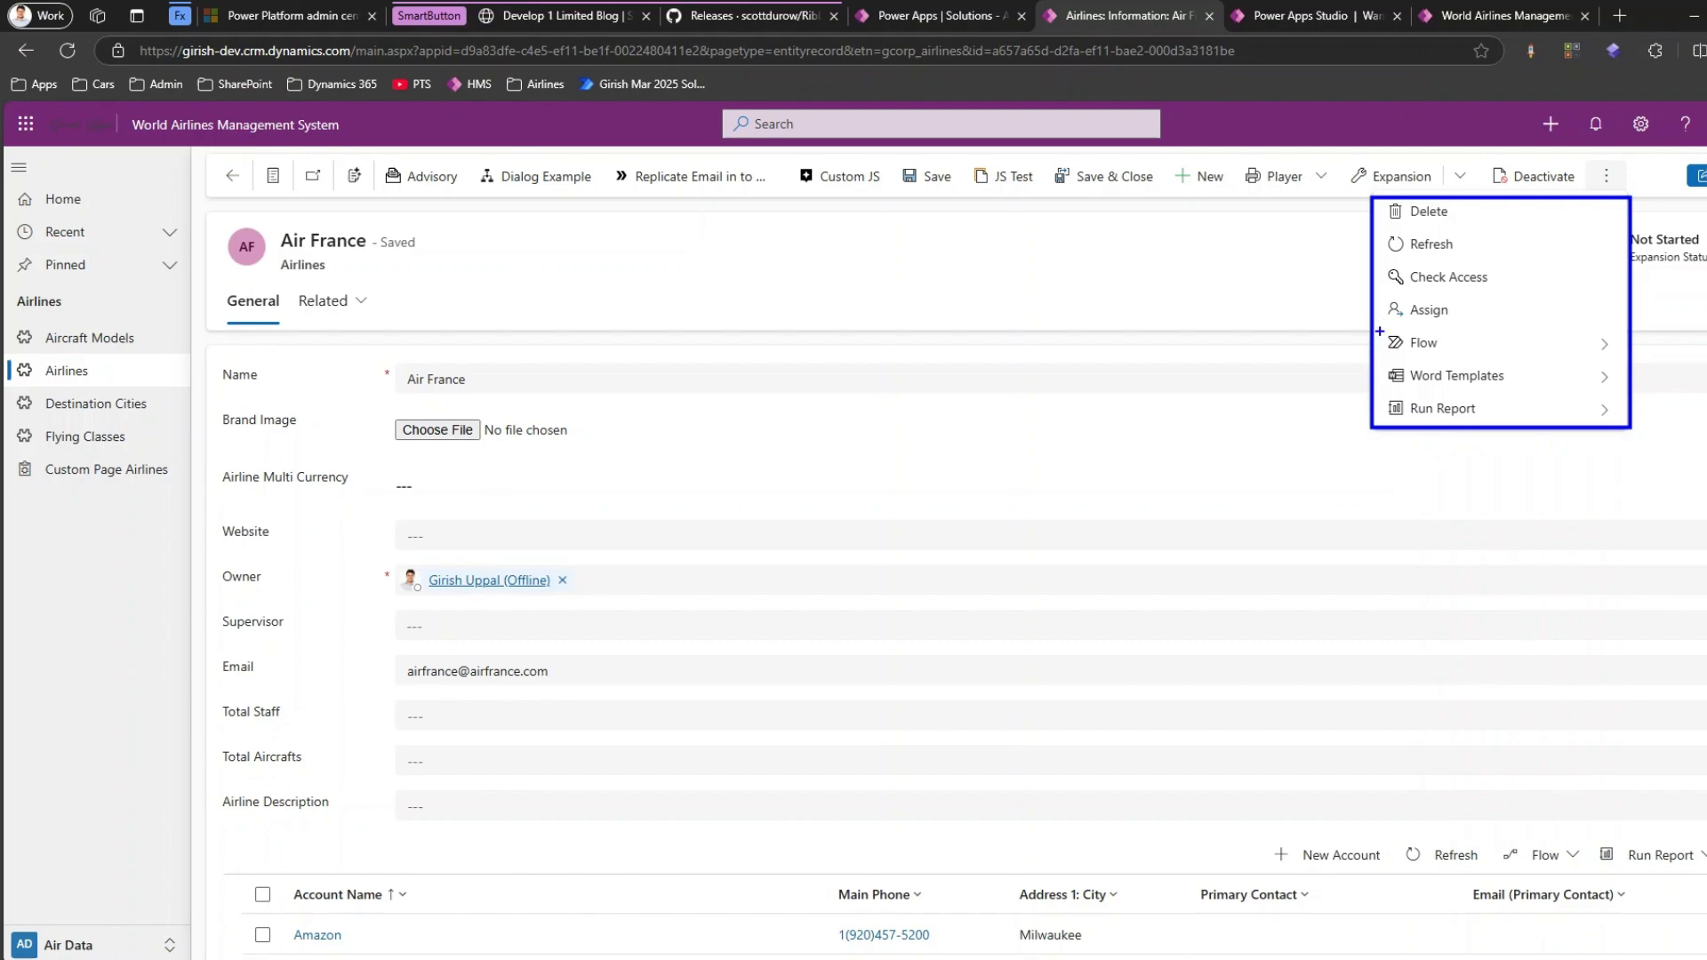
{"action": "mouse_move", "coordinate": [1380, 331]}
{"action": "left_mouse_down"}
{"action": "mouse_move", "coordinate": [1501, 373]}
{"action": "mouse_move", "coordinate": [1537, 420]}
{"action": "left_mouse_up"}
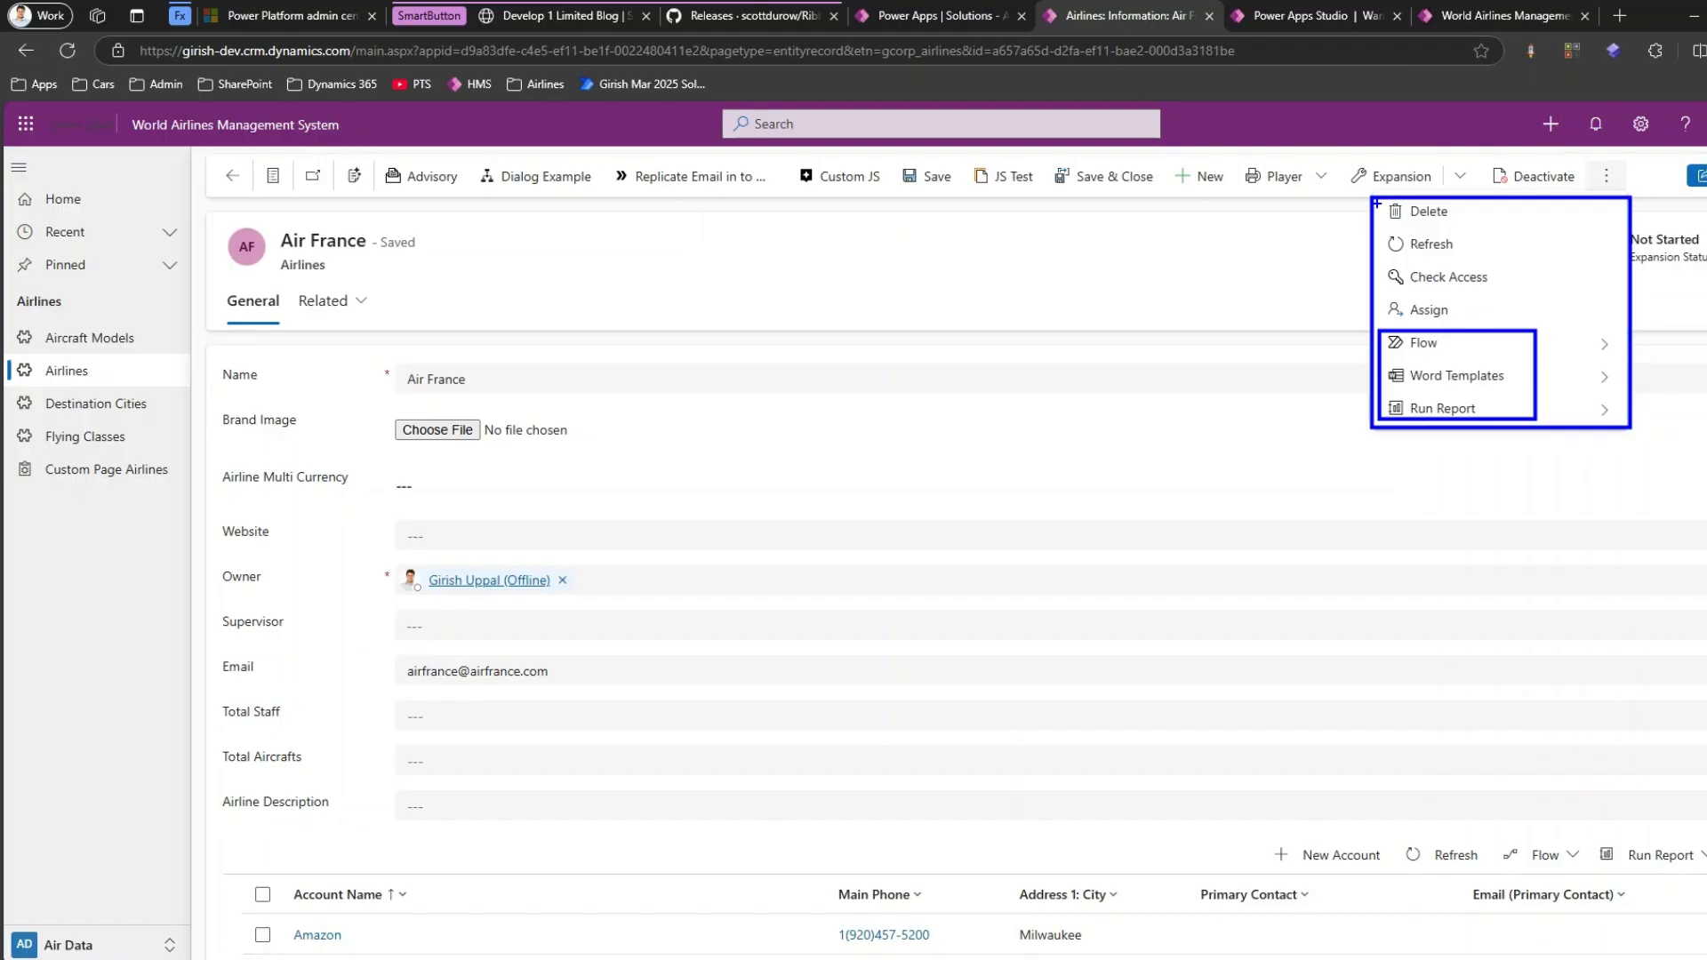
{"action": "left_click_drag", "start_coordinate": [1375, 199], "coordinate": [1481, 228]}
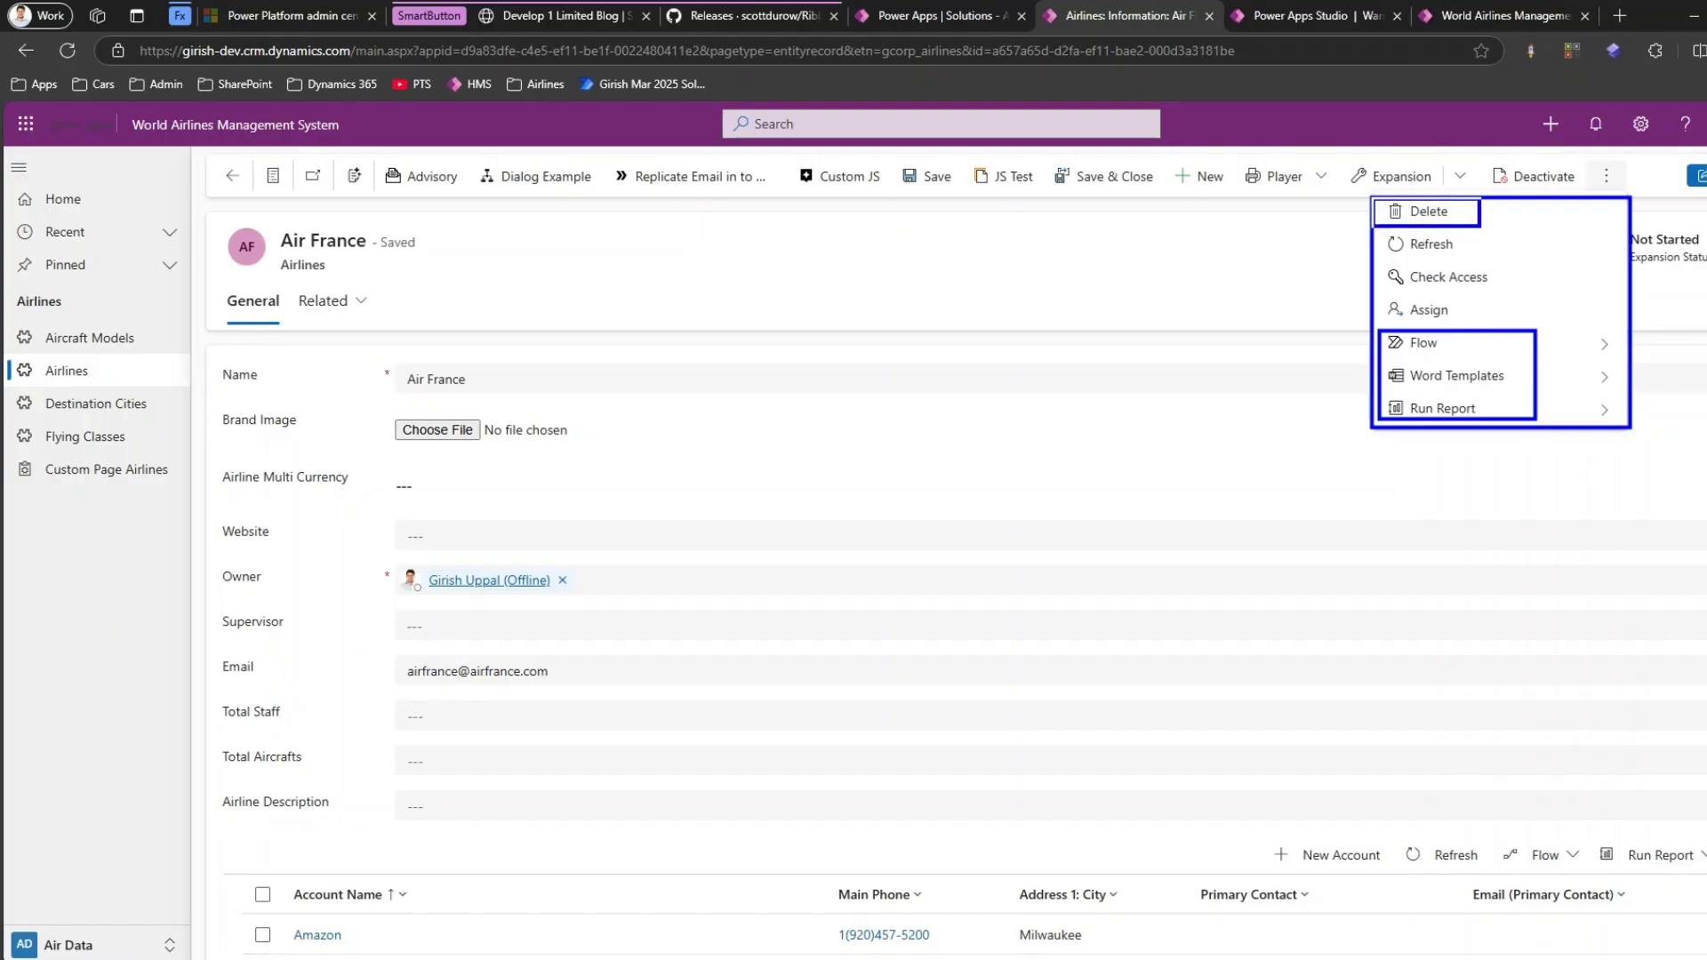
{"action": "mouse_move", "coordinate": [1254, 289]}
{"action": "left_mouse_down"}
{"action": "mouse_move", "coordinate": [1307, 244]}
{"action": "mouse_move", "coordinate": [1358, 232]}
{"action": "mouse_move", "coordinate": [1352, 255]}
{"action": "left_mouse_up"}
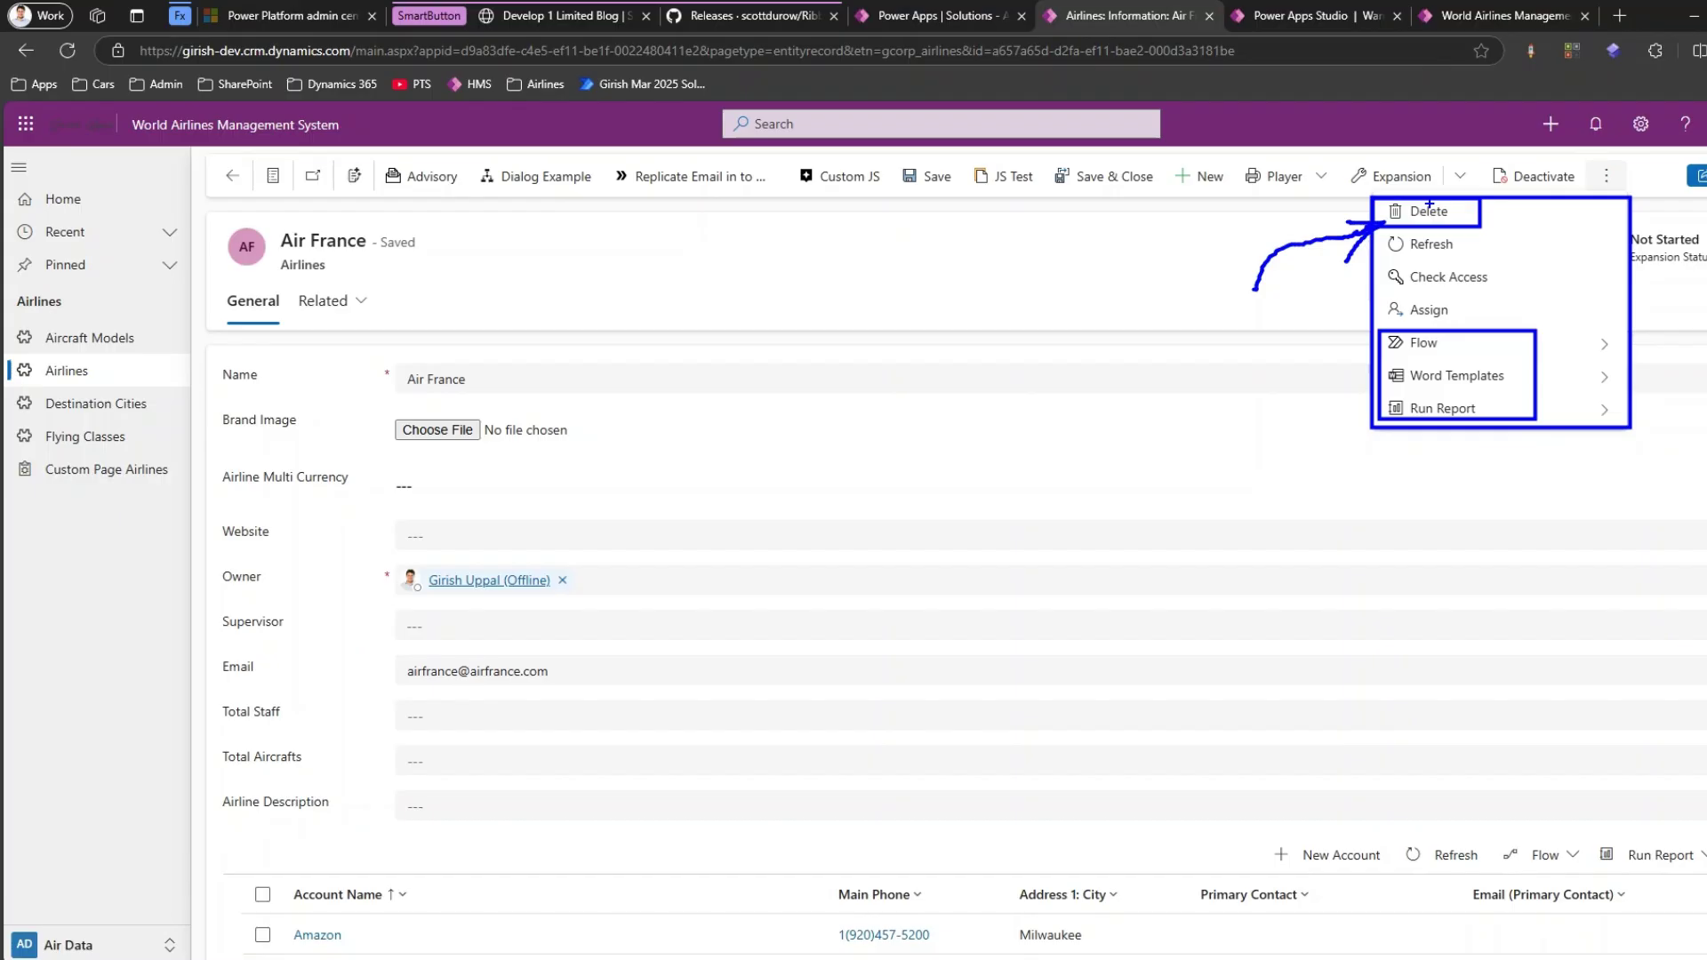
{"action": "left_click_drag", "start_coordinate": [1156, 158], "coordinate": [1242, 217]}
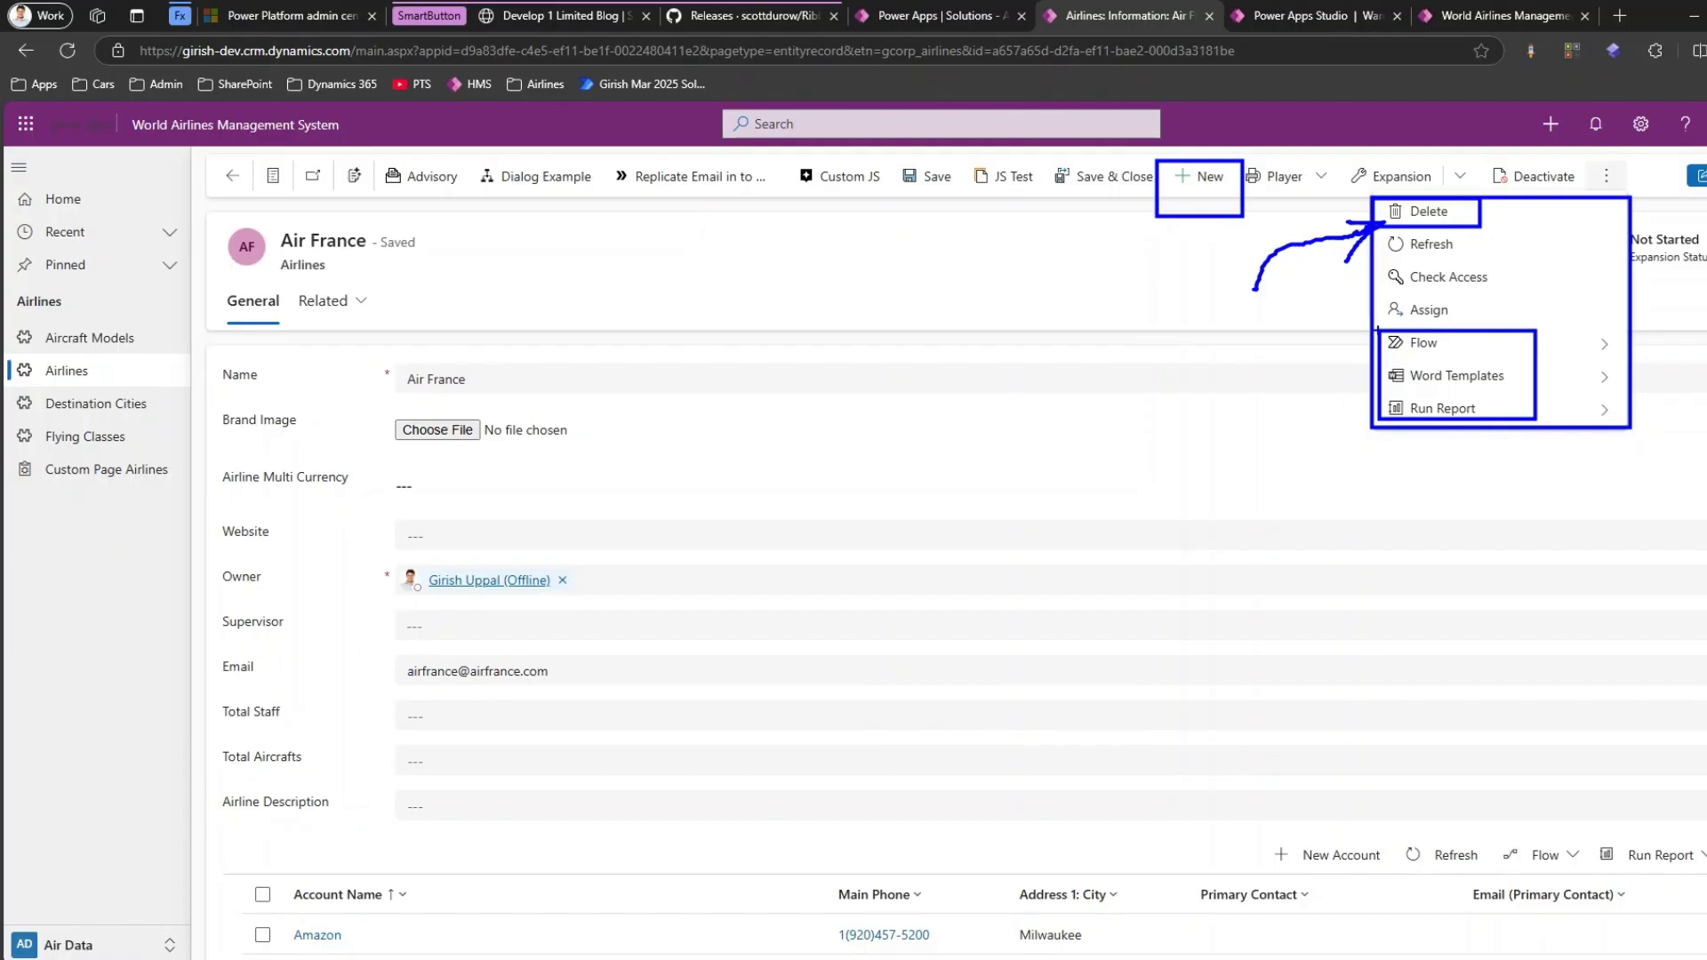
{"action": "mouse_move", "coordinate": [1378, 330]}
{"action": "left_mouse_down"}
{"action": "mouse_move", "coordinate": [1426, 416]}
{"action": "mouse_move", "coordinate": [1537, 423]}
{"action": "left_mouse_up"}
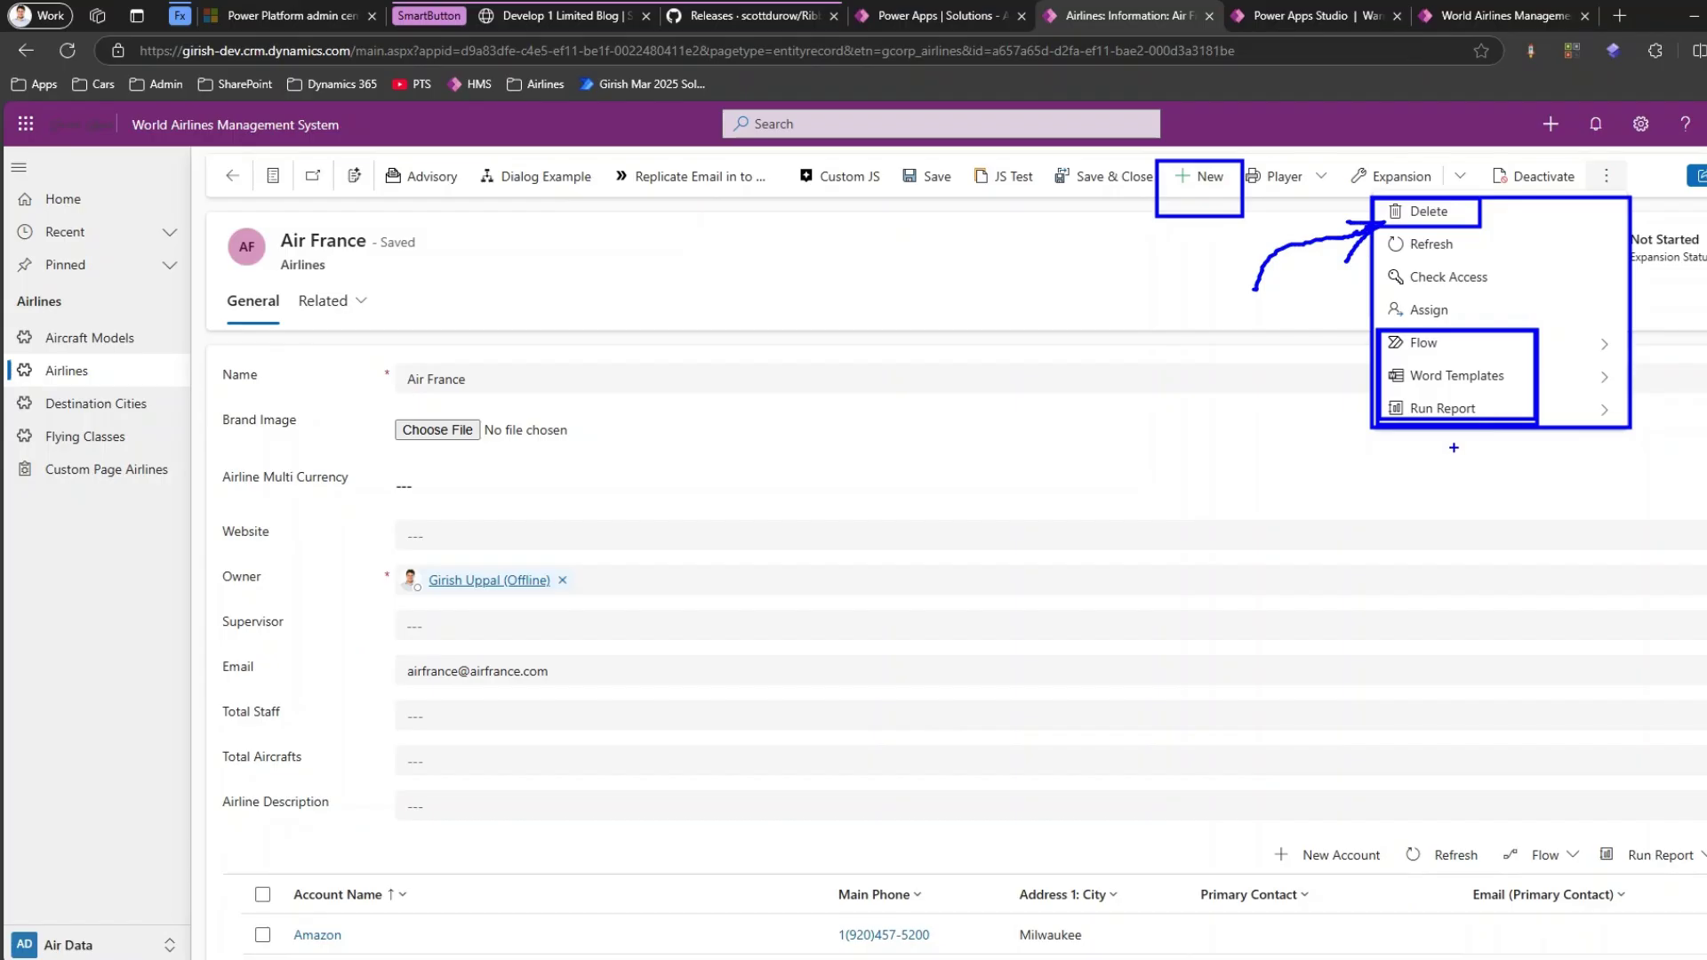
{"action": "mouse_move", "coordinate": [1042, 160]}
{"action": "left_mouse_down"}
{"action": "mouse_move", "coordinate": [1064, 192]}
{"action": "mouse_move", "coordinate": [1153, 198]}
{"action": "mouse_move", "coordinate": [1087, 198]}
{"action": "mouse_move", "coordinate": [1072, 223]}
{"action": "mouse_move", "coordinate": [1111, 214]}
{"action": "mouse_move", "coordinate": [1299, 378]}
{"action": "mouse_move", "coordinate": [1356, 395]}
{"action": "mouse_move", "coordinate": [1329, 409]}
{"action": "left_mouse_up"}
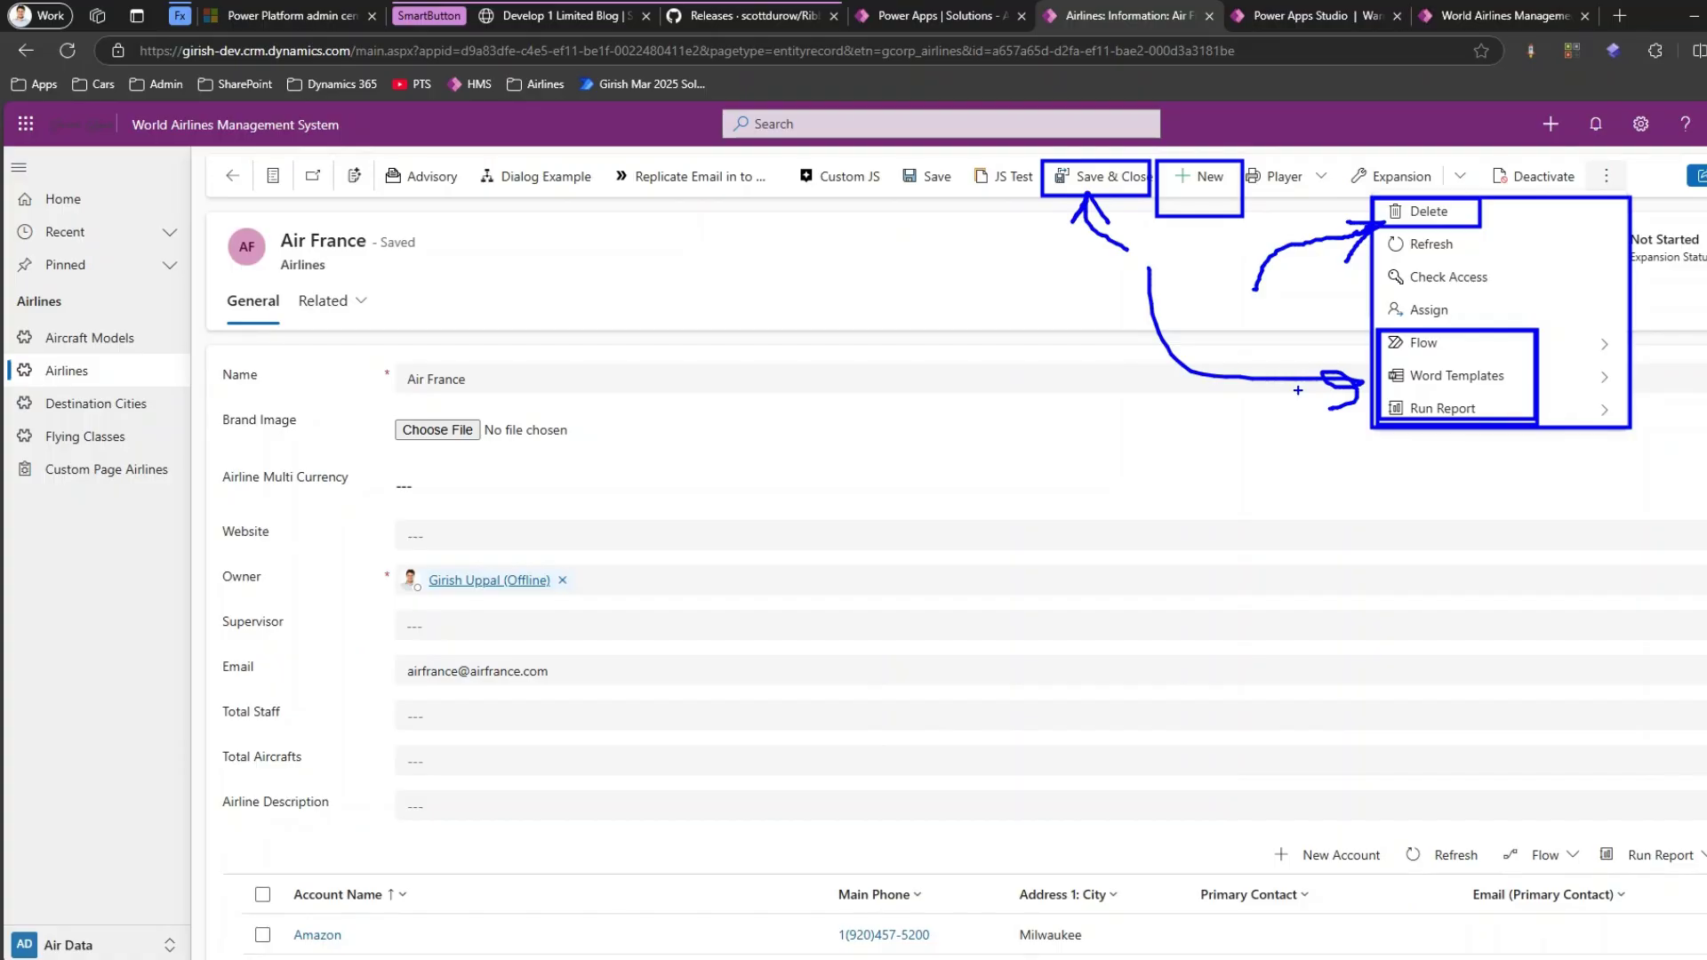
{"action": "key", "text": "Escape"}
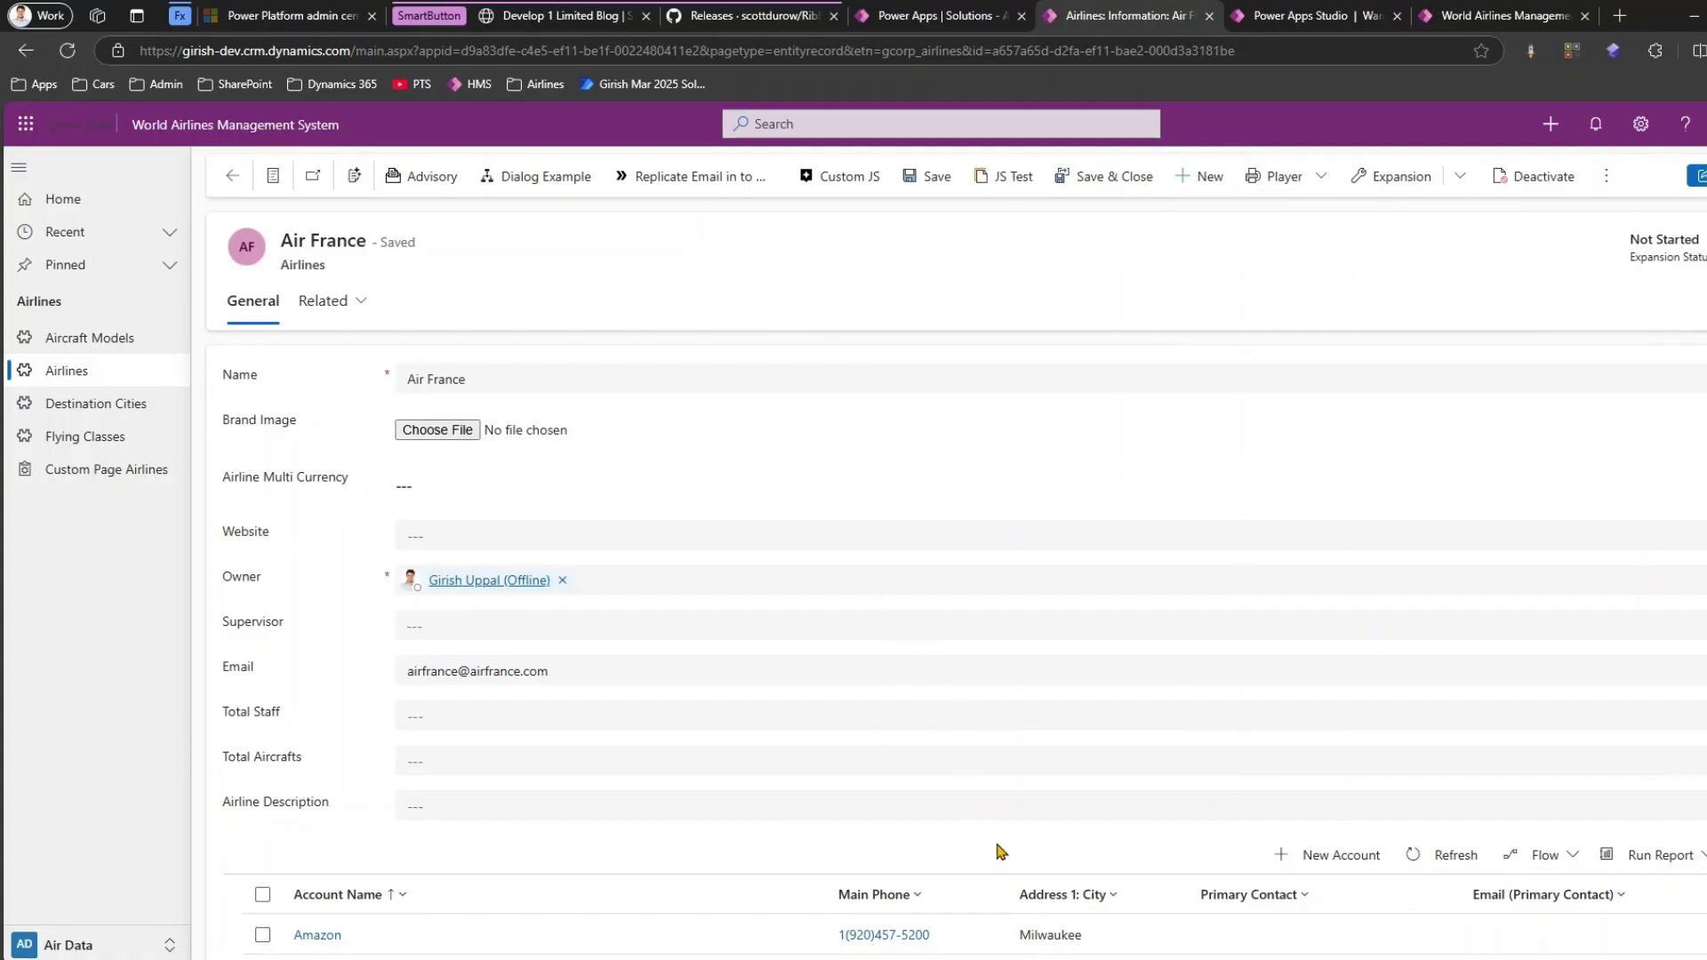
- Switch to XrmToolBox, search the tools for "ribbon" to locate Ribbon Workbench, and return to its already open session
{"action": "key", "text": "alt+Tab"}
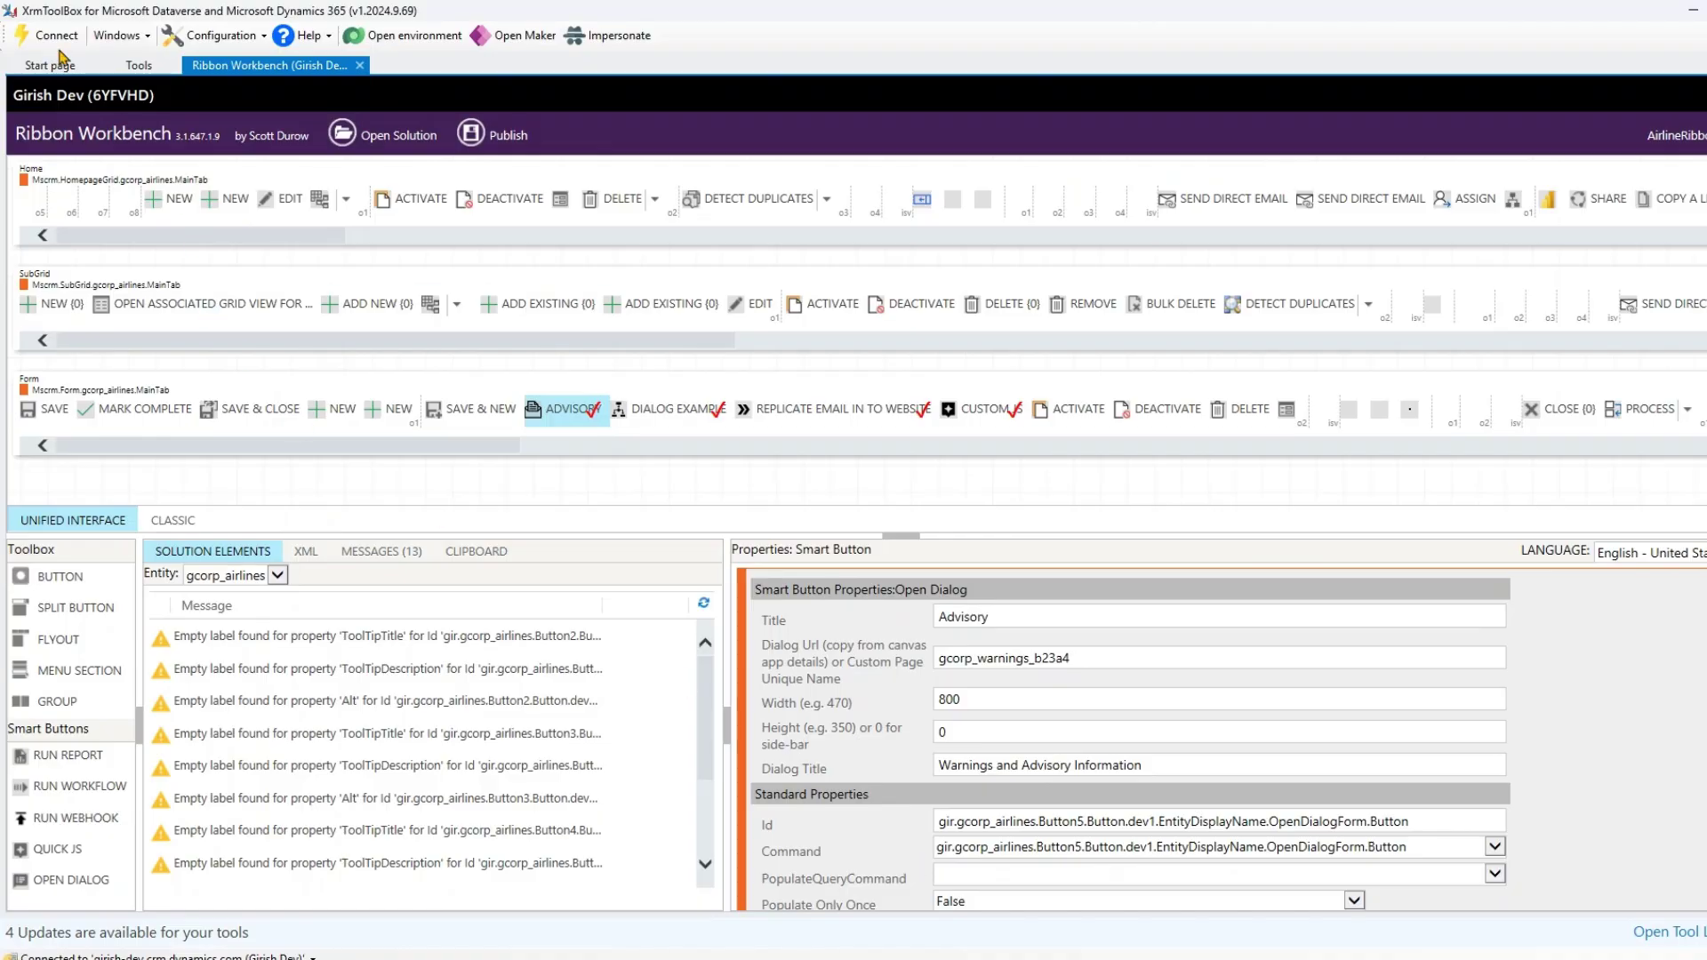
{"action": "left_click", "coordinate": [139, 65]}
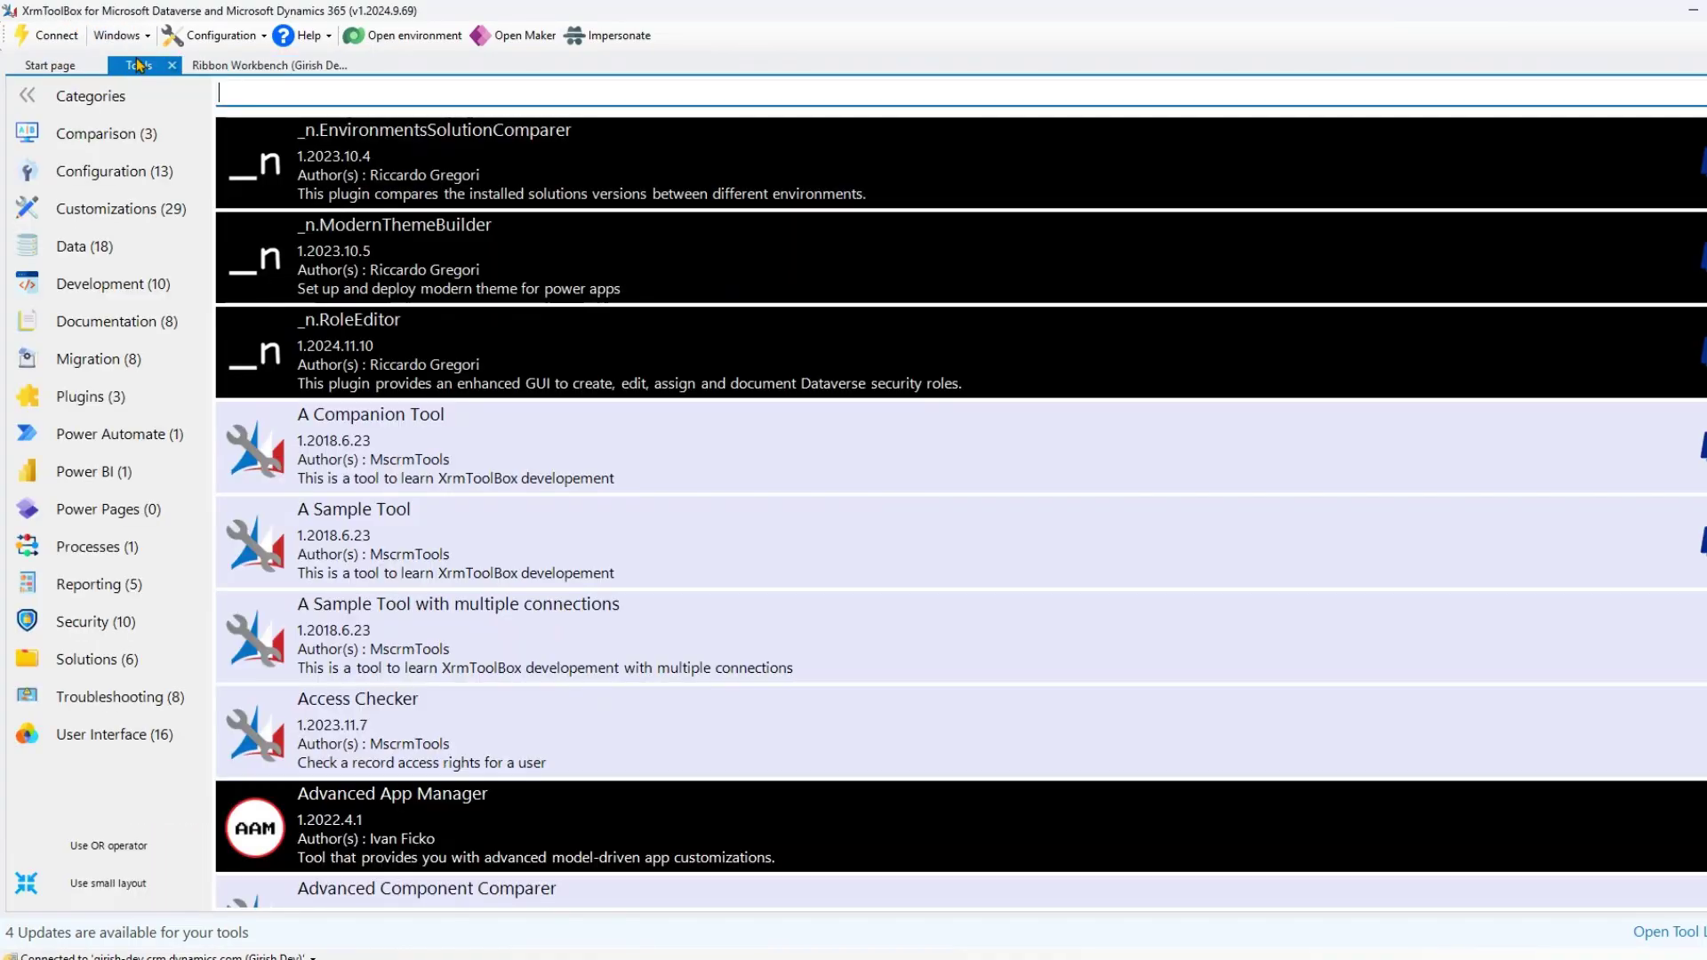
{"action": "left_click", "coordinate": [268, 95]}
{"action": "type", "text": "ribbon"}
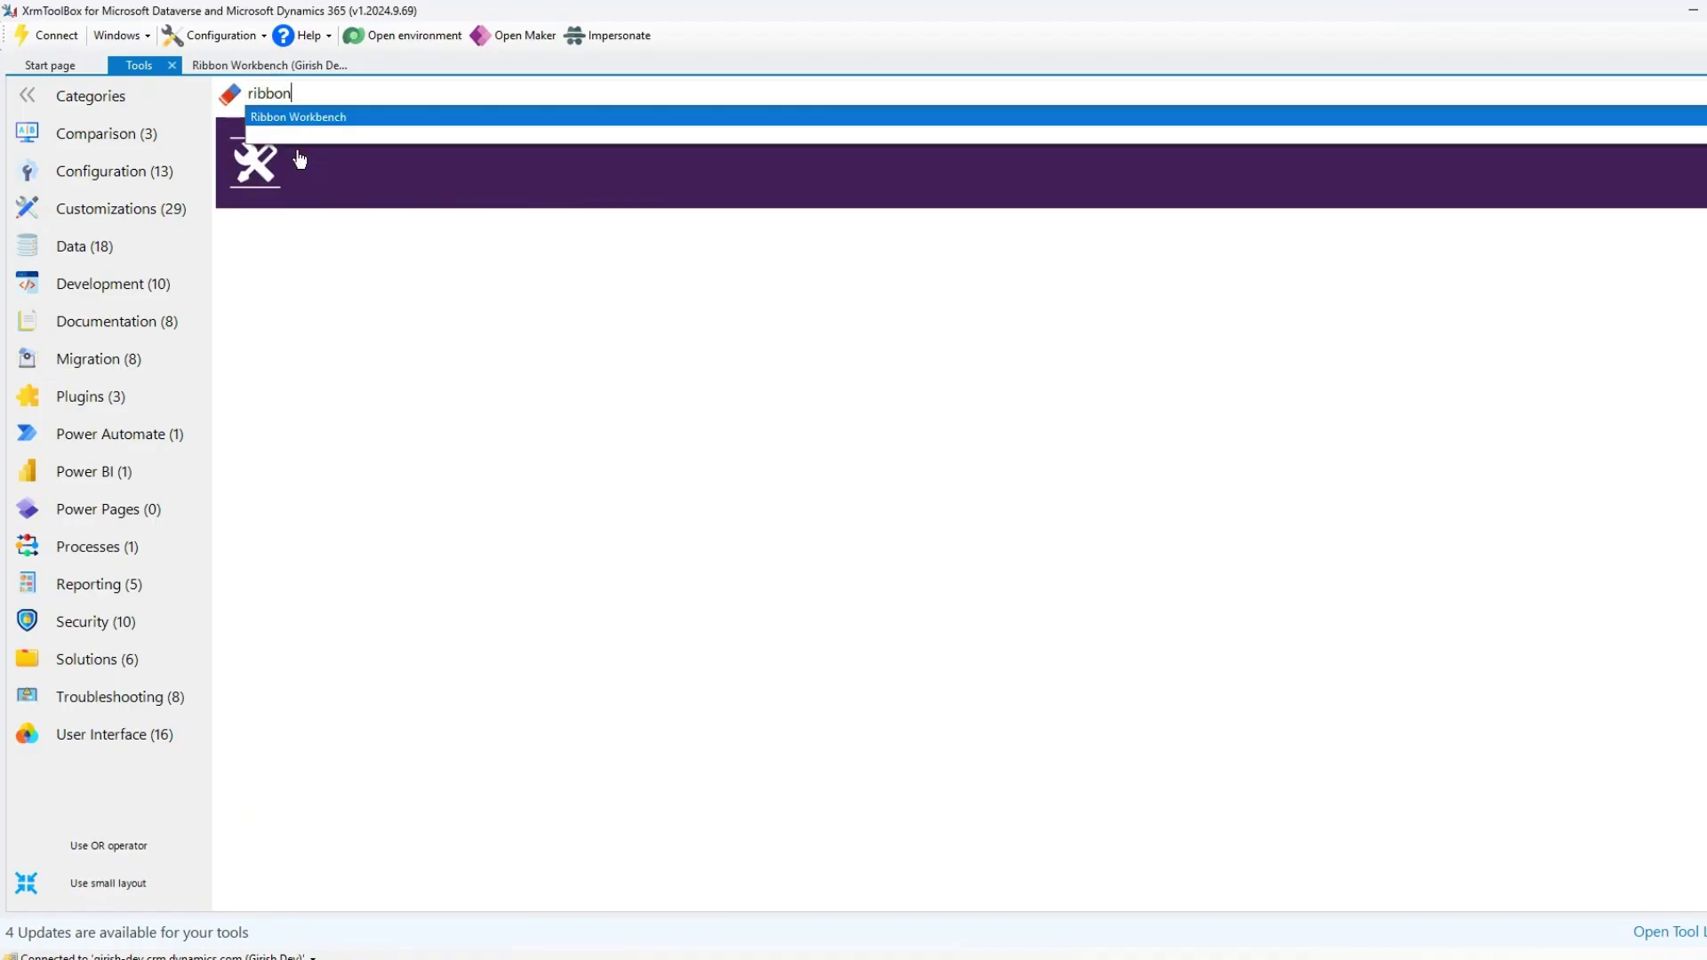
{"action": "left_click", "coordinate": [354, 240]}
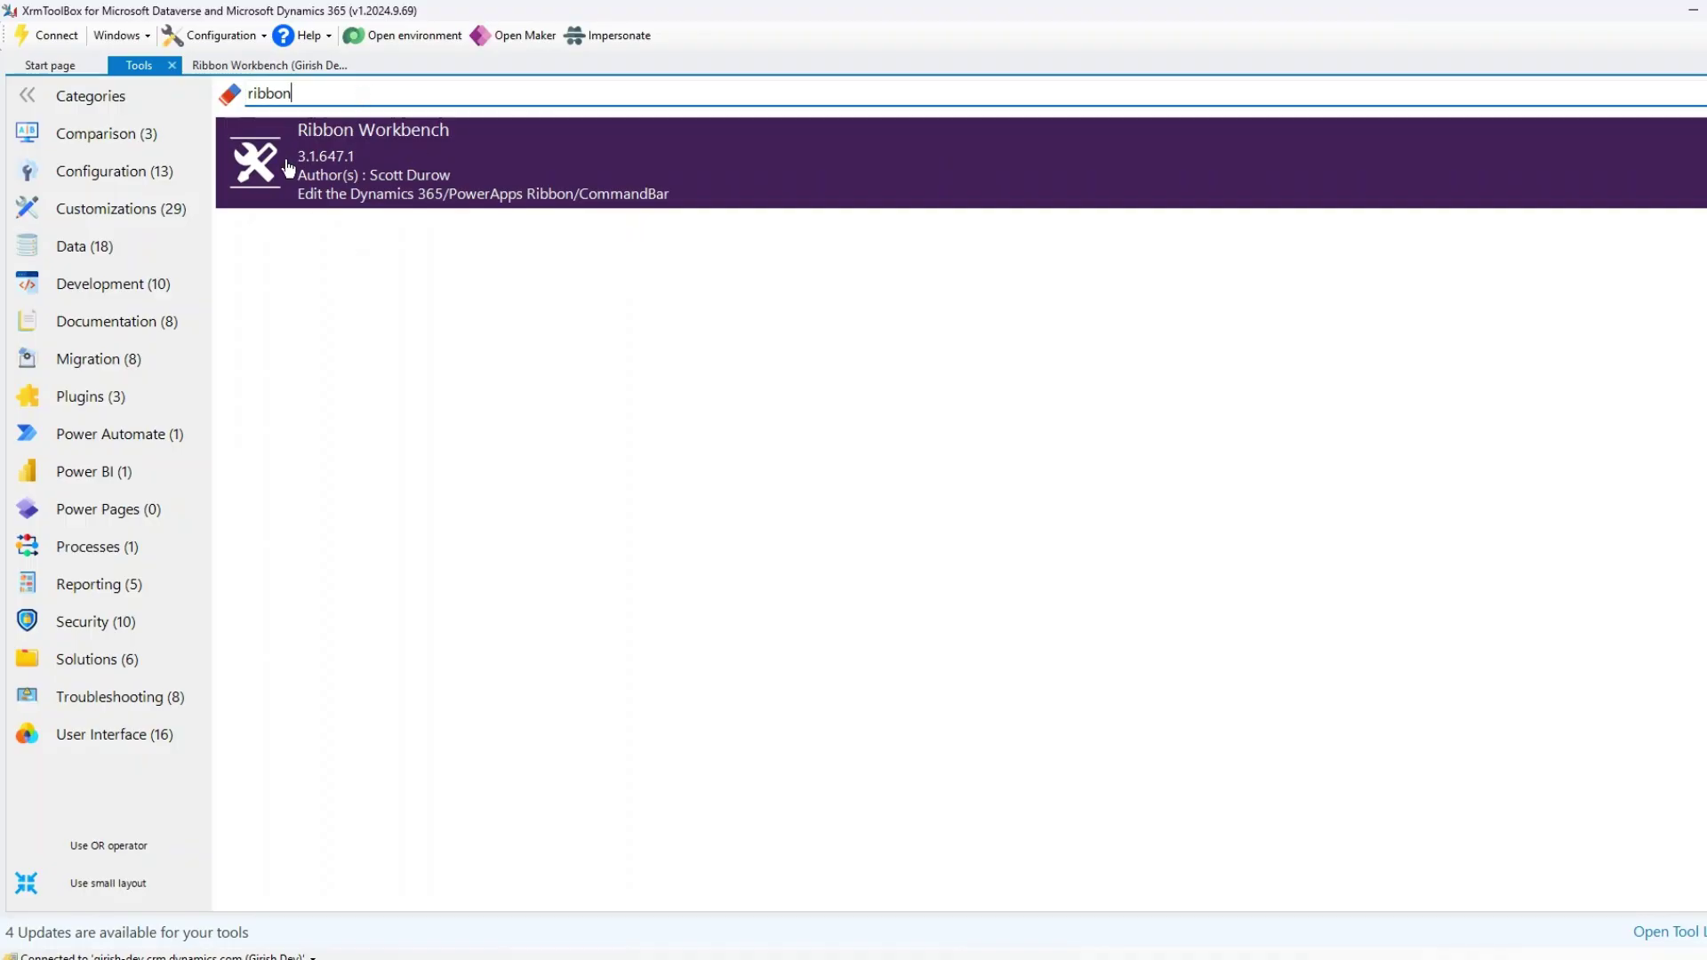
{"action": "left_click", "coordinate": [235, 66]}
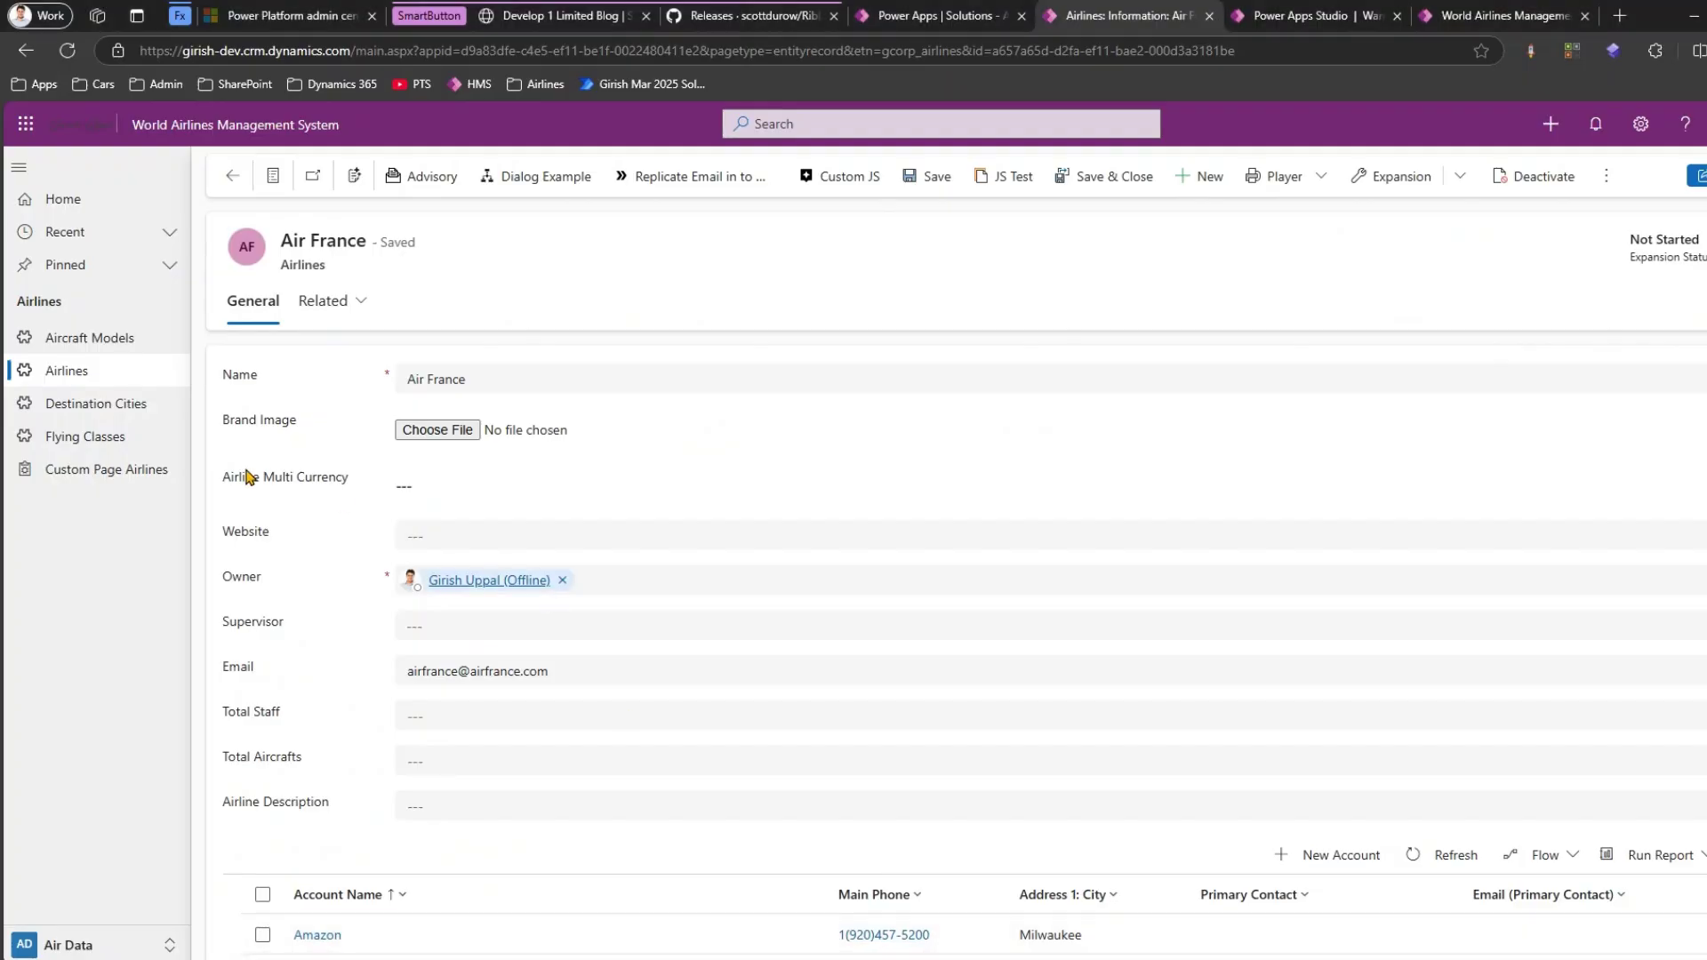
- In the browser's Airlines list, check the commands offered for the selected Air India and Emirates rows, and open the Air India record
{"action": "left_click", "coordinate": [91, 377]}
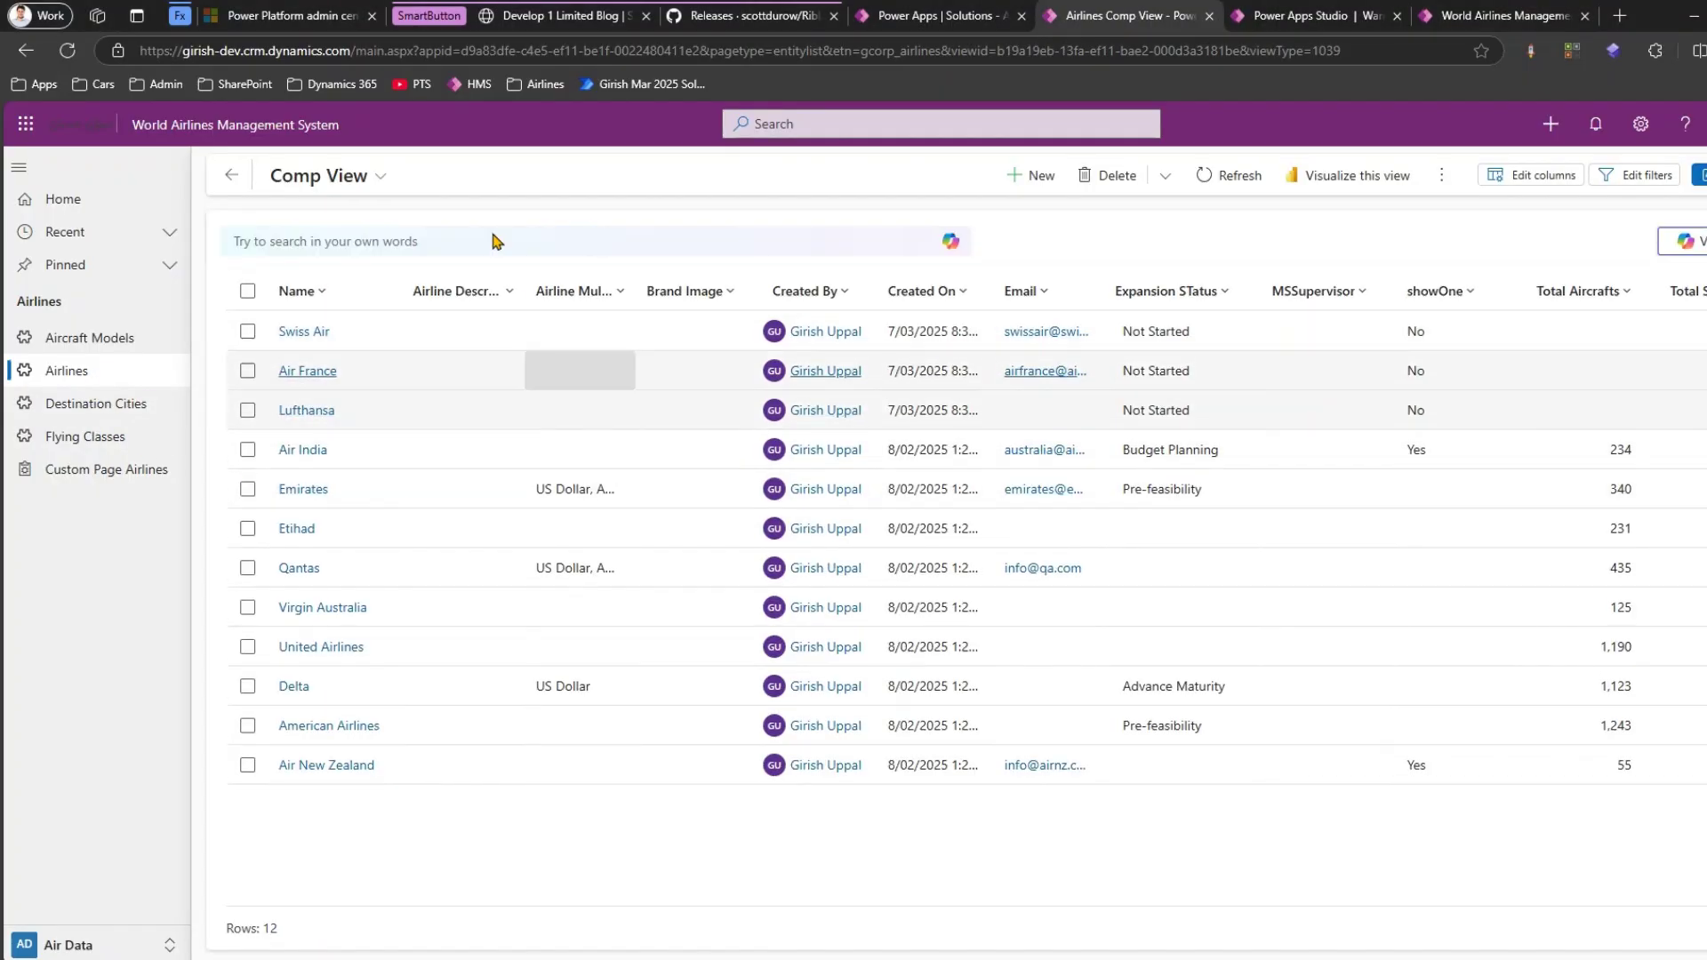
{"action": "left_click", "coordinate": [249, 450]}
{"action": "left_click", "coordinate": [247, 489]}
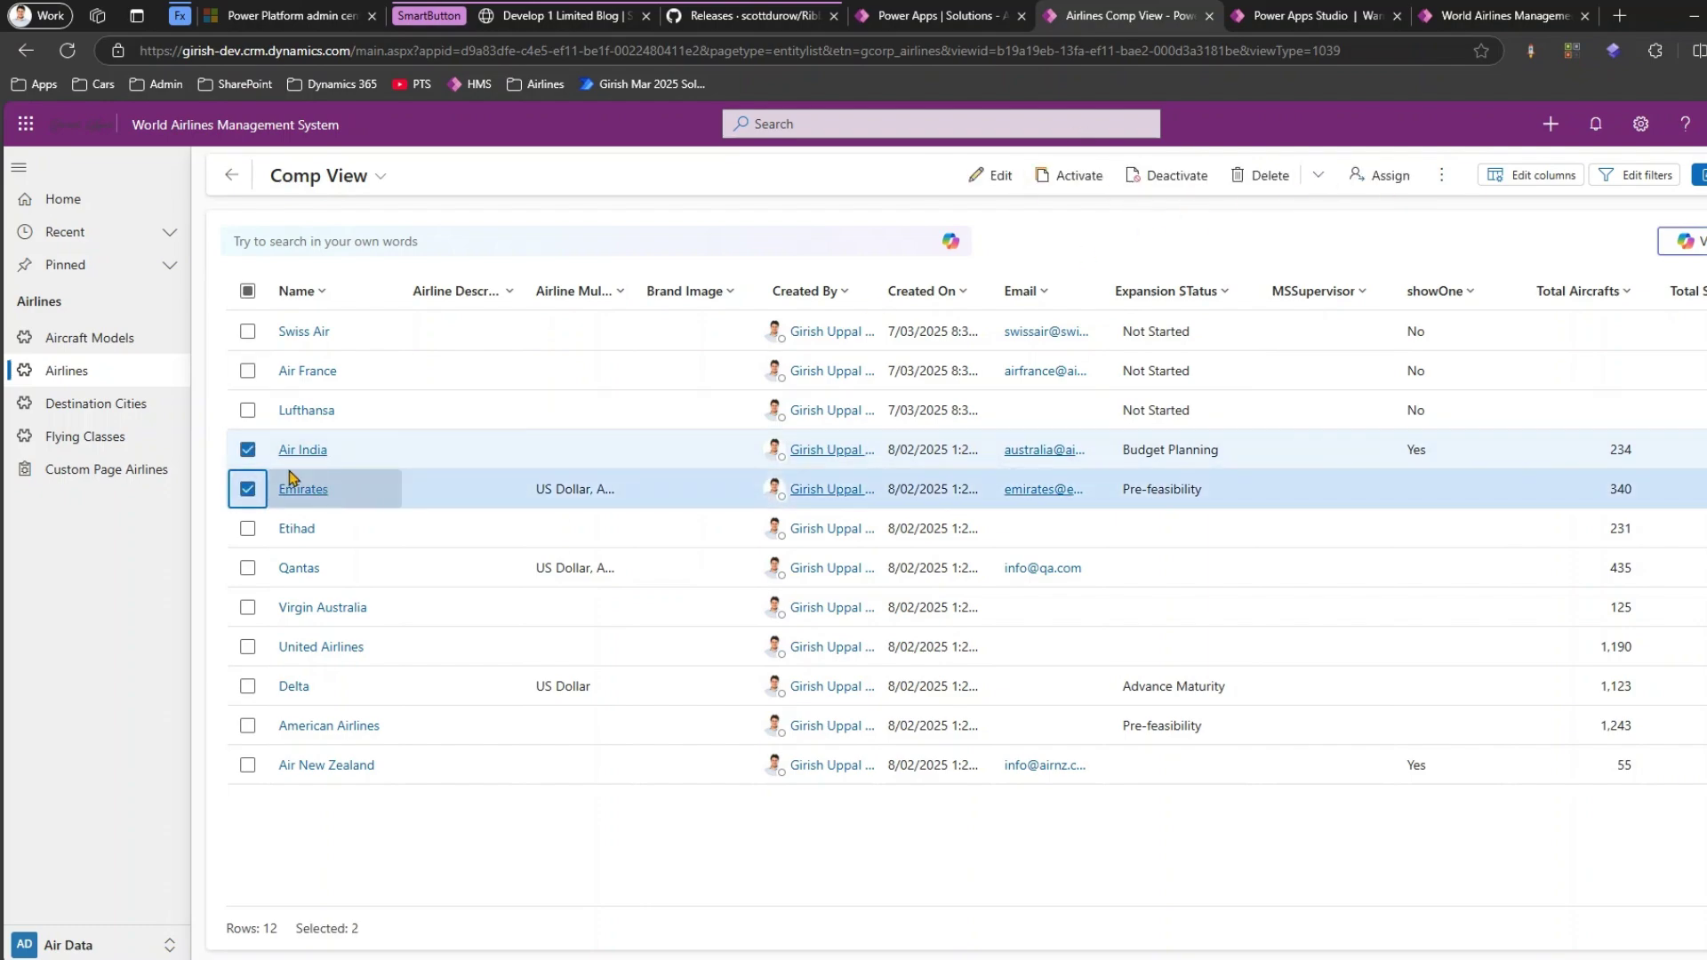
{"action": "left_click", "coordinate": [248, 450]}
{"action": "left_click", "coordinate": [317, 451]}
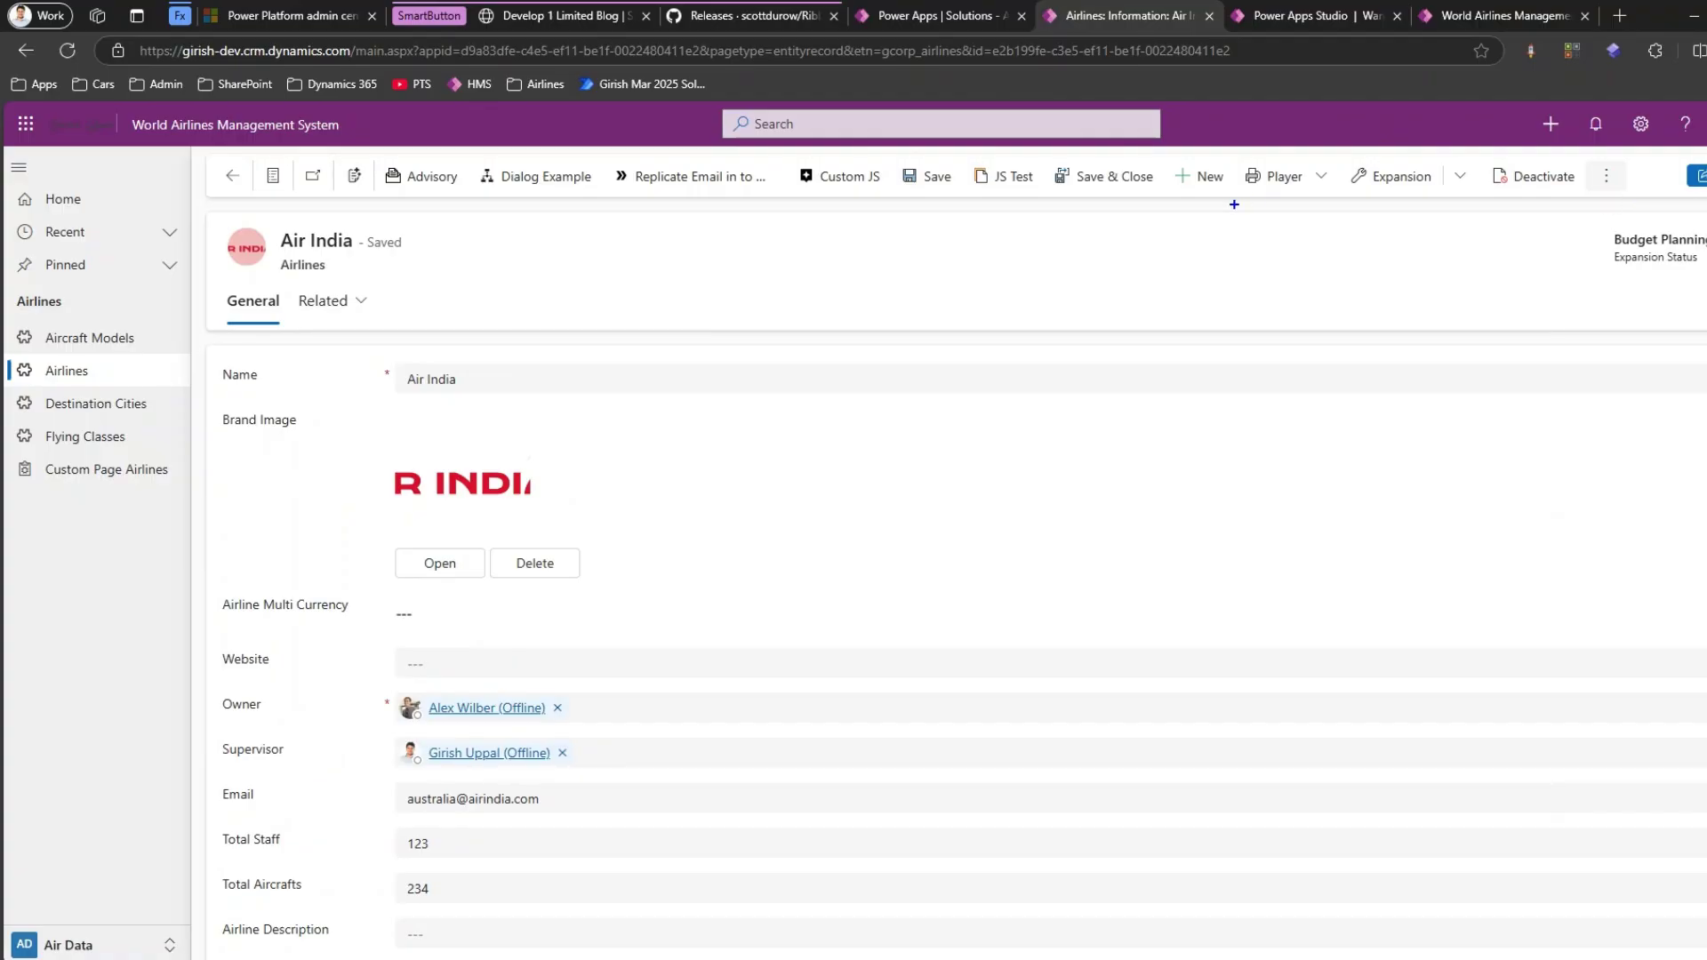
- Identify Save & Close and the overflow commands Flow, Word Templates and Run Report on the Air India form as the ones to hide
{"action": "mouse_move", "coordinate": [1039, 158]}
{"action": "left_mouse_down"}
{"action": "mouse_move", "coordinate": [1078, 201]}
{"action": "mouse_move", "coordinate": [1042, 151]}
{"action": "left_mouse_up"}
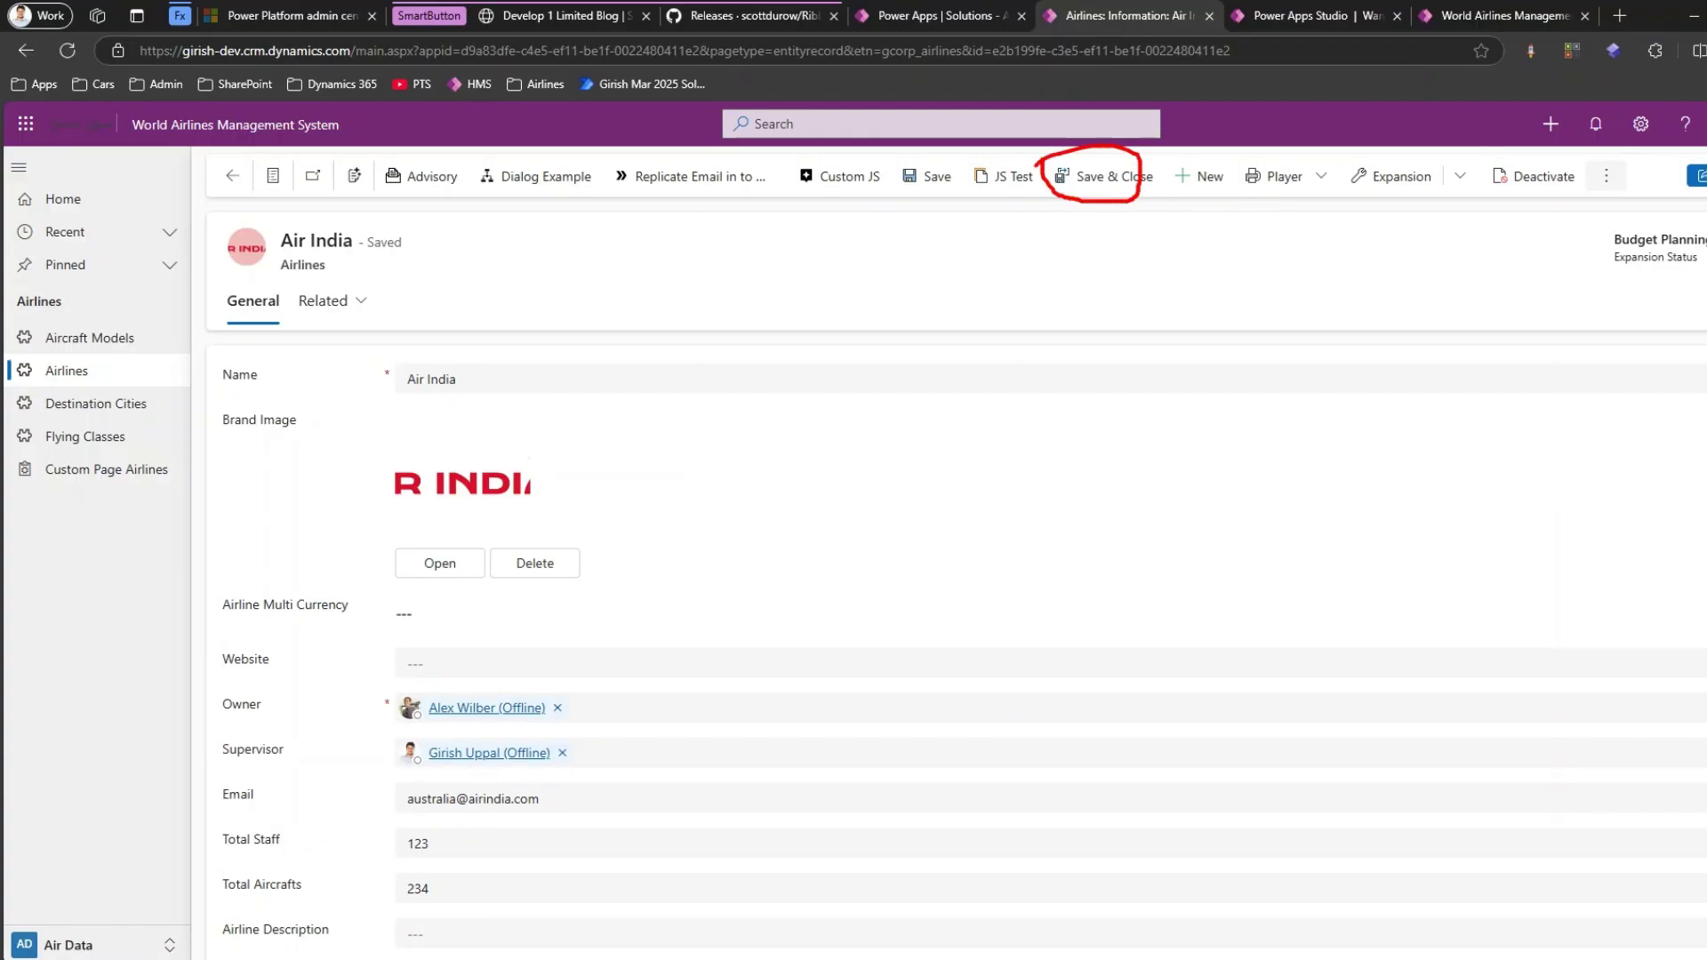
{"action": "left_click", "coordinate": [1600, 177]}
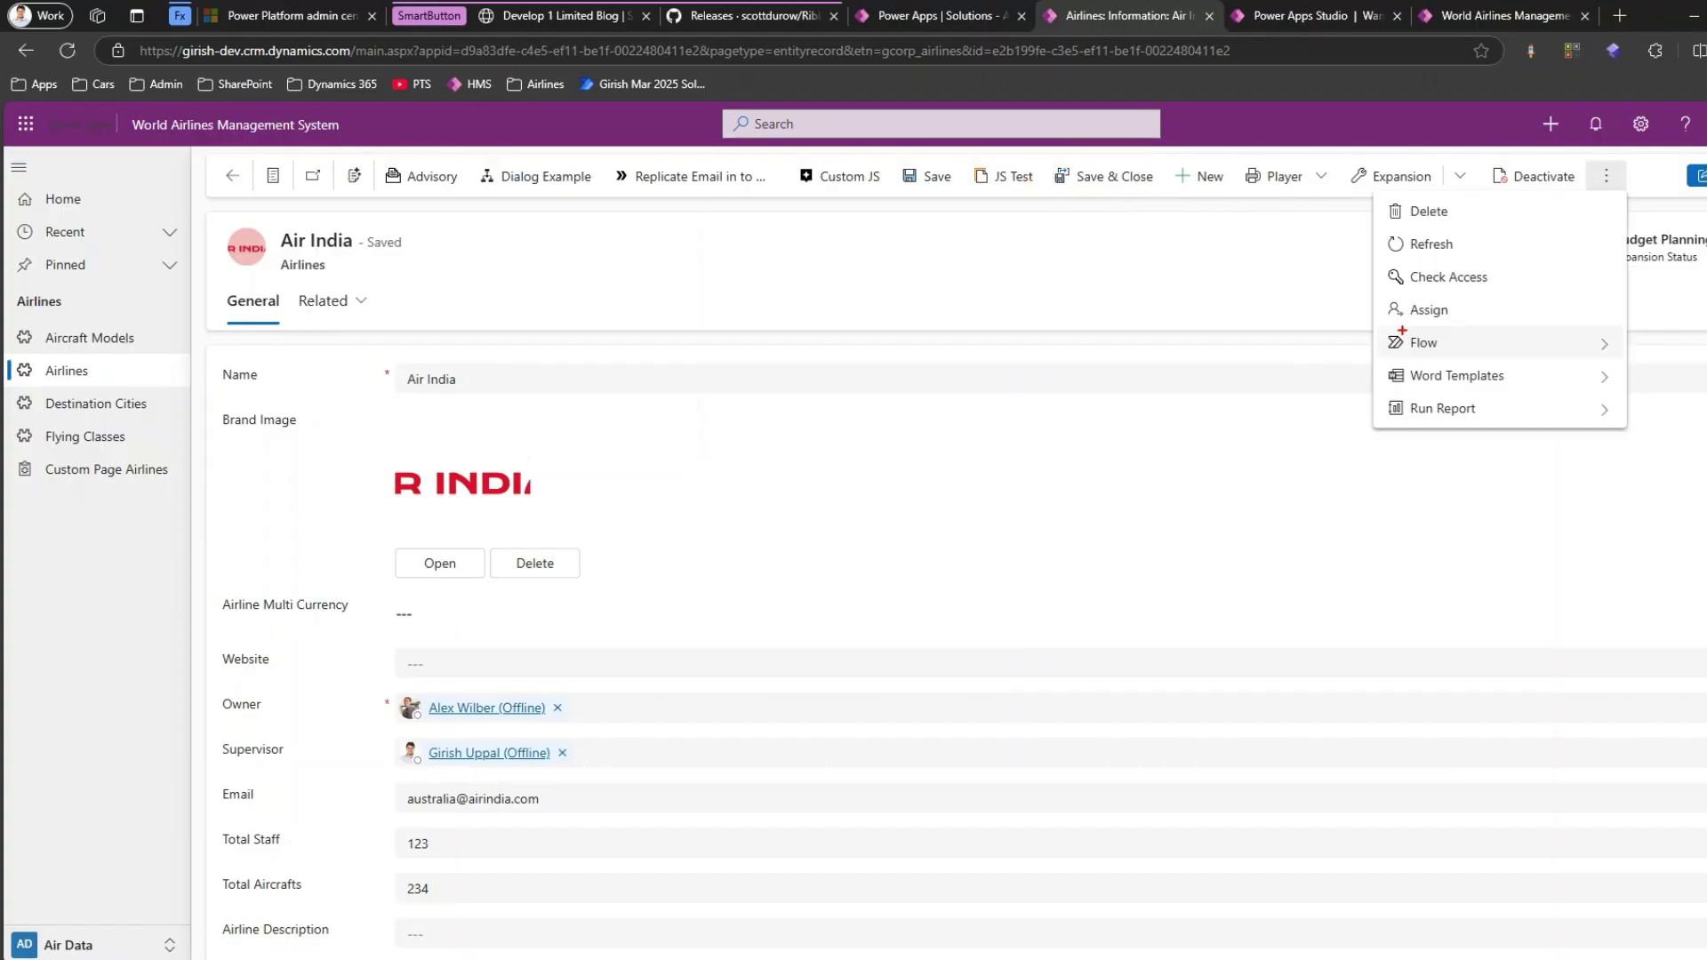
{"action": "mouse_move", "coordinate": [1390, 319]}
{"action": "left_mouse_down"}
{"action": "mouse_move", "coordinate": [1557, 353]}
{"action": "mouse_move", "coordinate": [1303, 329]}
{"action": "left_mouse_up"}
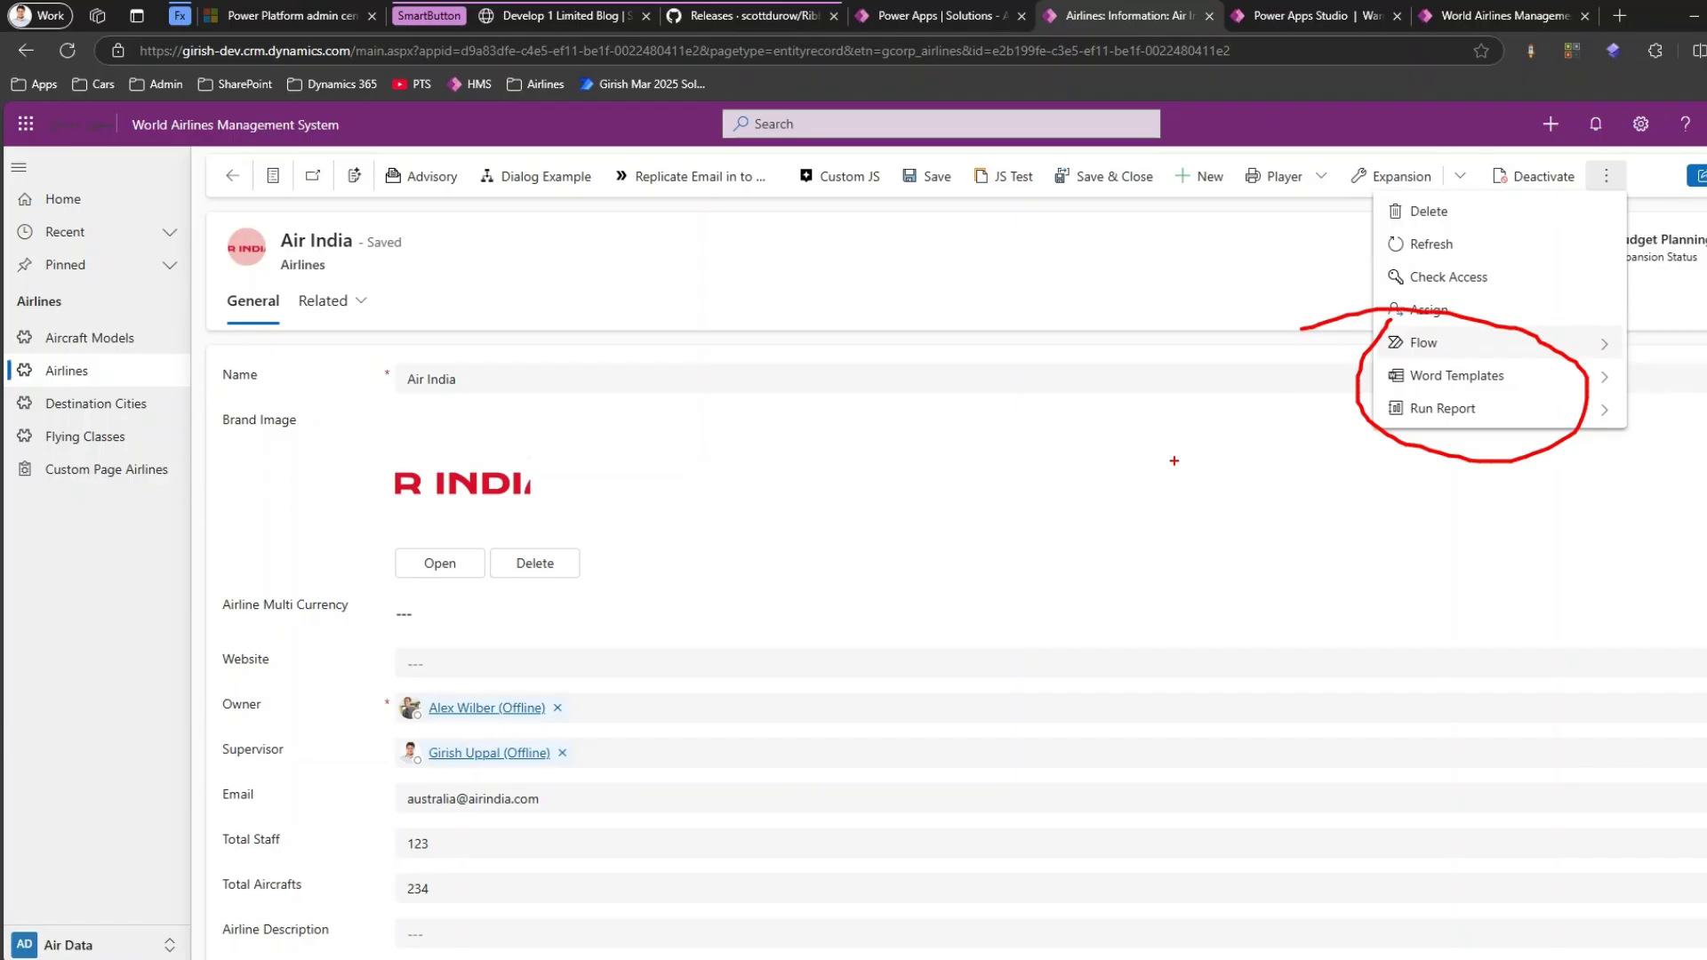
{"action": "key", "text": "Escape"}
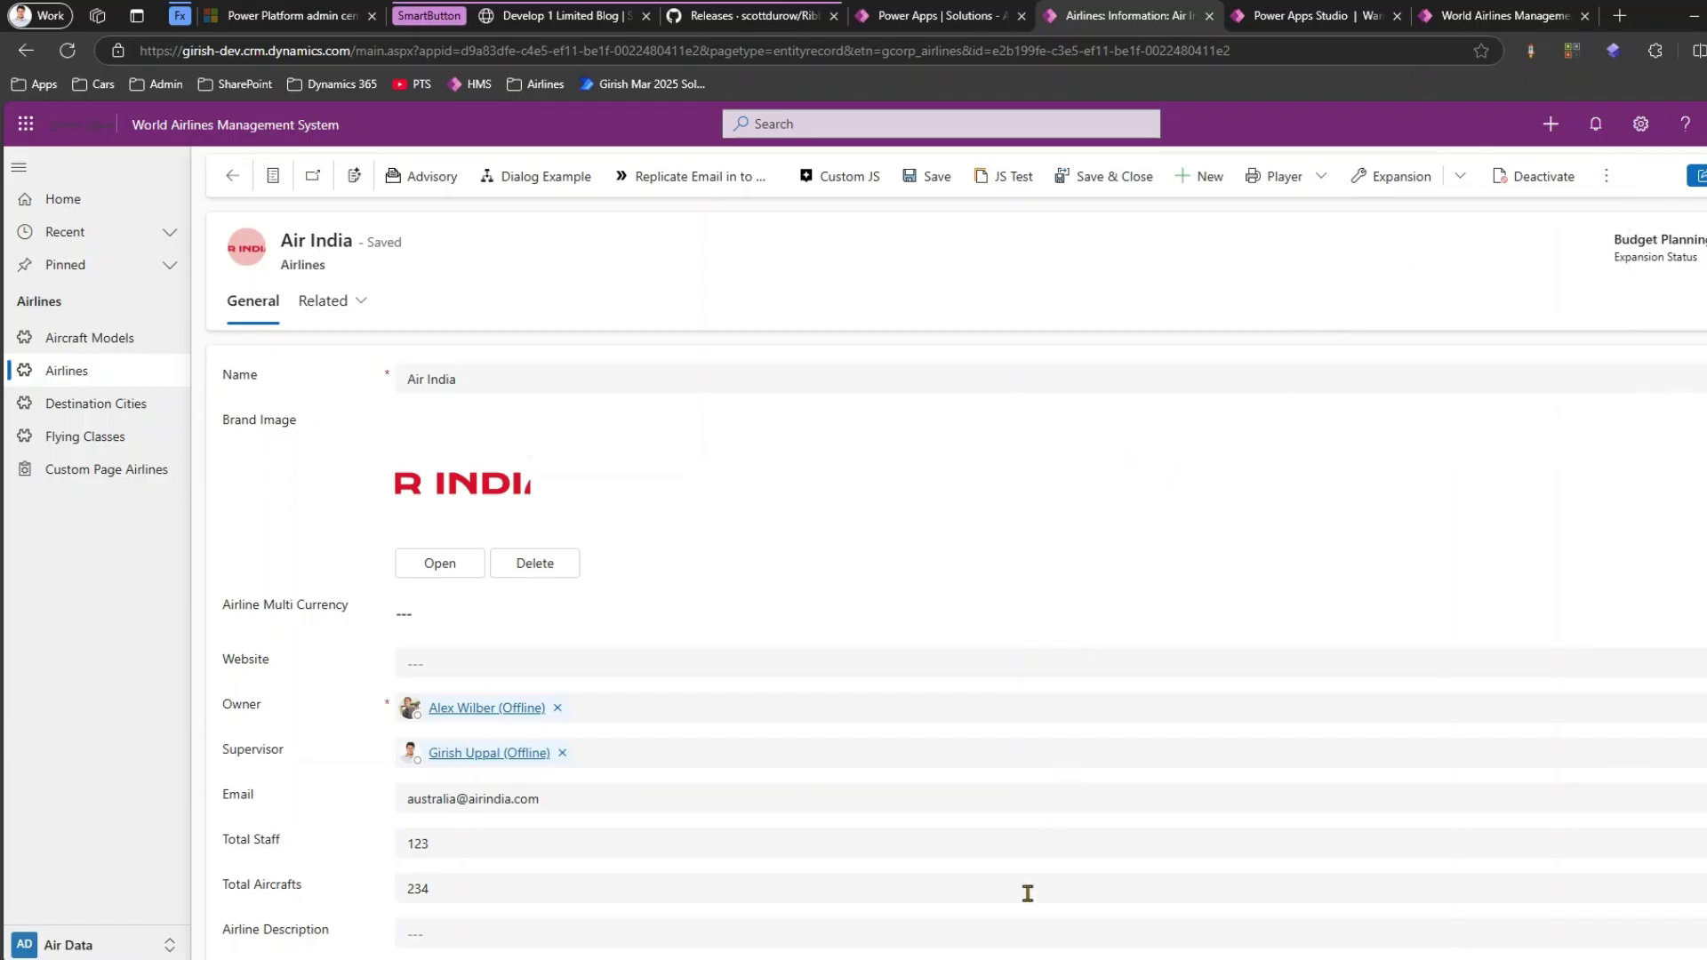
- Switch to Ribbon Workbench in XrmToolBox and select the Save & Close button on the Form ribbon of the gcorp_airlines entity
{"action": "key", "text": "alt+Tab"}
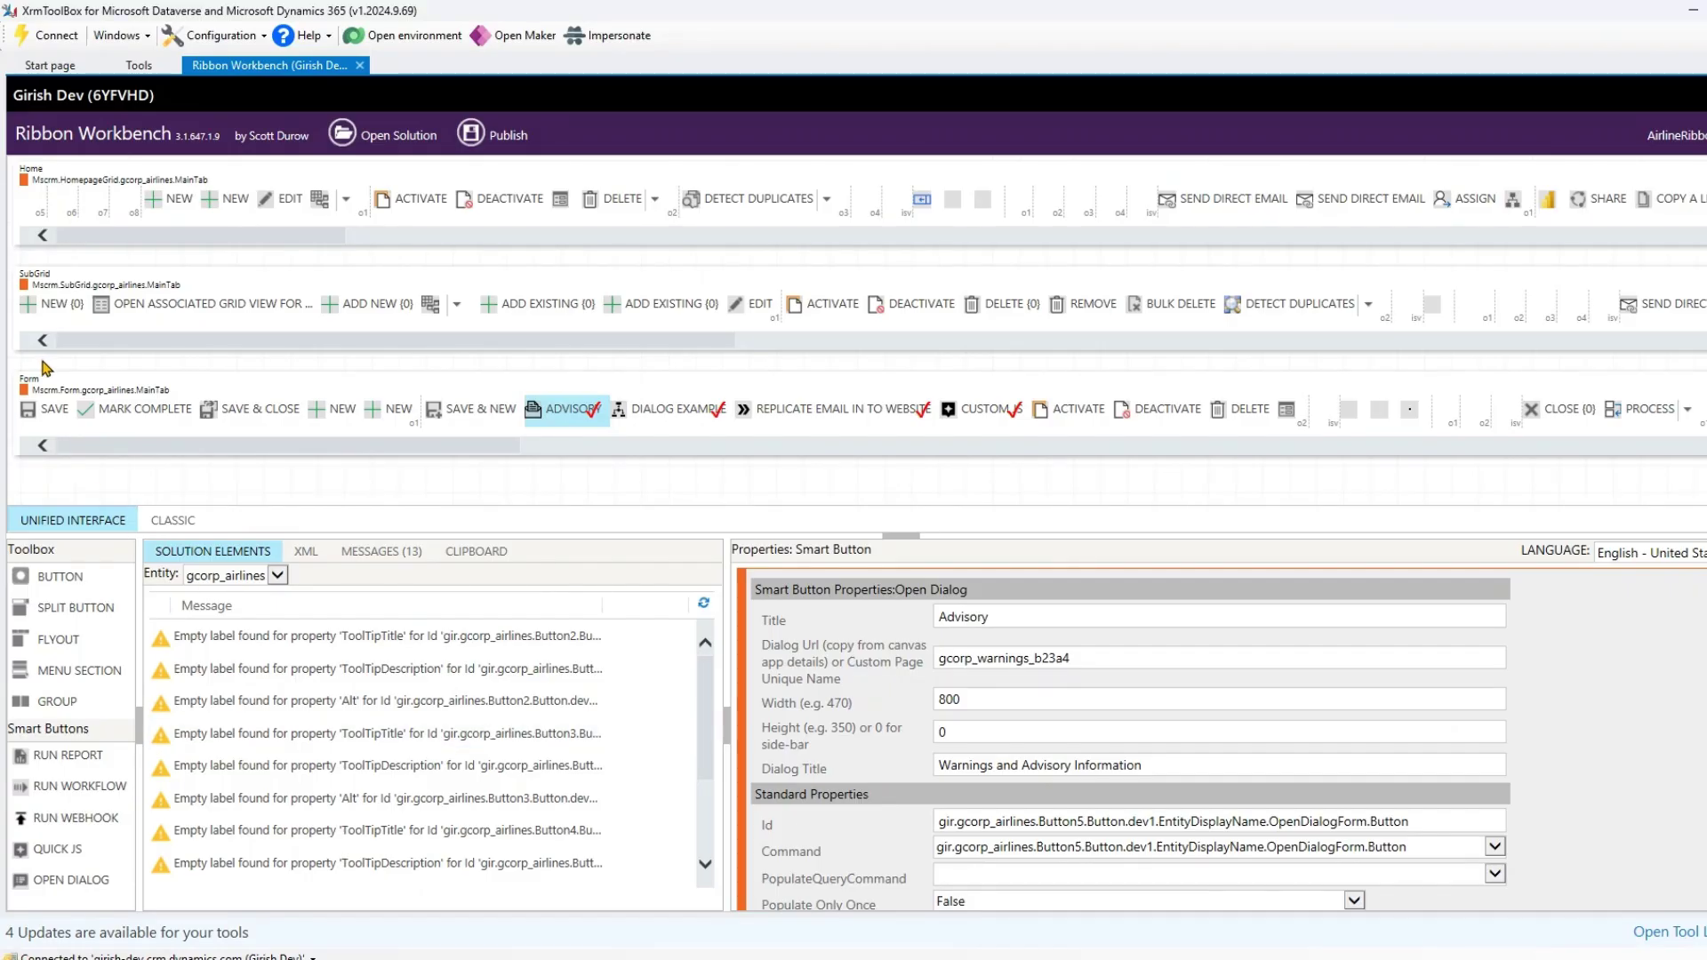
{"action": "left_click_drag", "start_coordinate": [2, 363], "coordinate": [379, 504]}
{"action": "key", "text": "Escape"}
{"action": "left_click", "coordinate": [279, 580]}
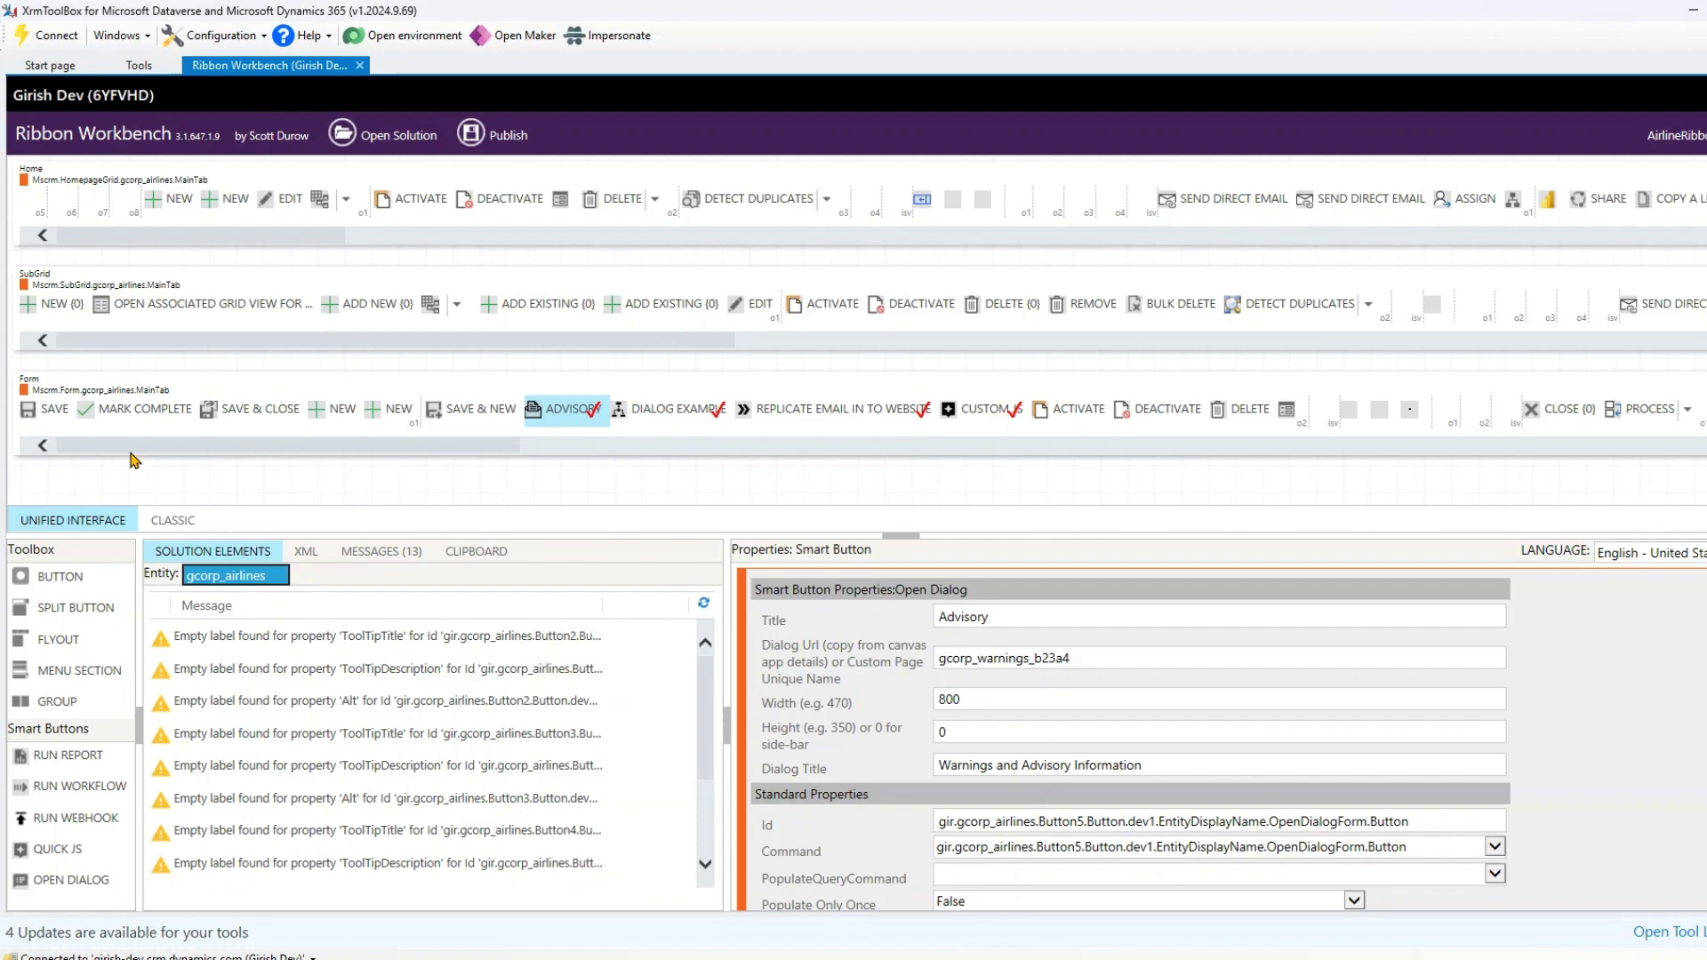
{"action": "scroll", "coordinate": [248, 458], "scroll_direction": "down", "scroll_amount": 3}
{"action": "scroll", "coordinate": [248, 458], "scroll_direction": "up", "scroll_amount": 3}
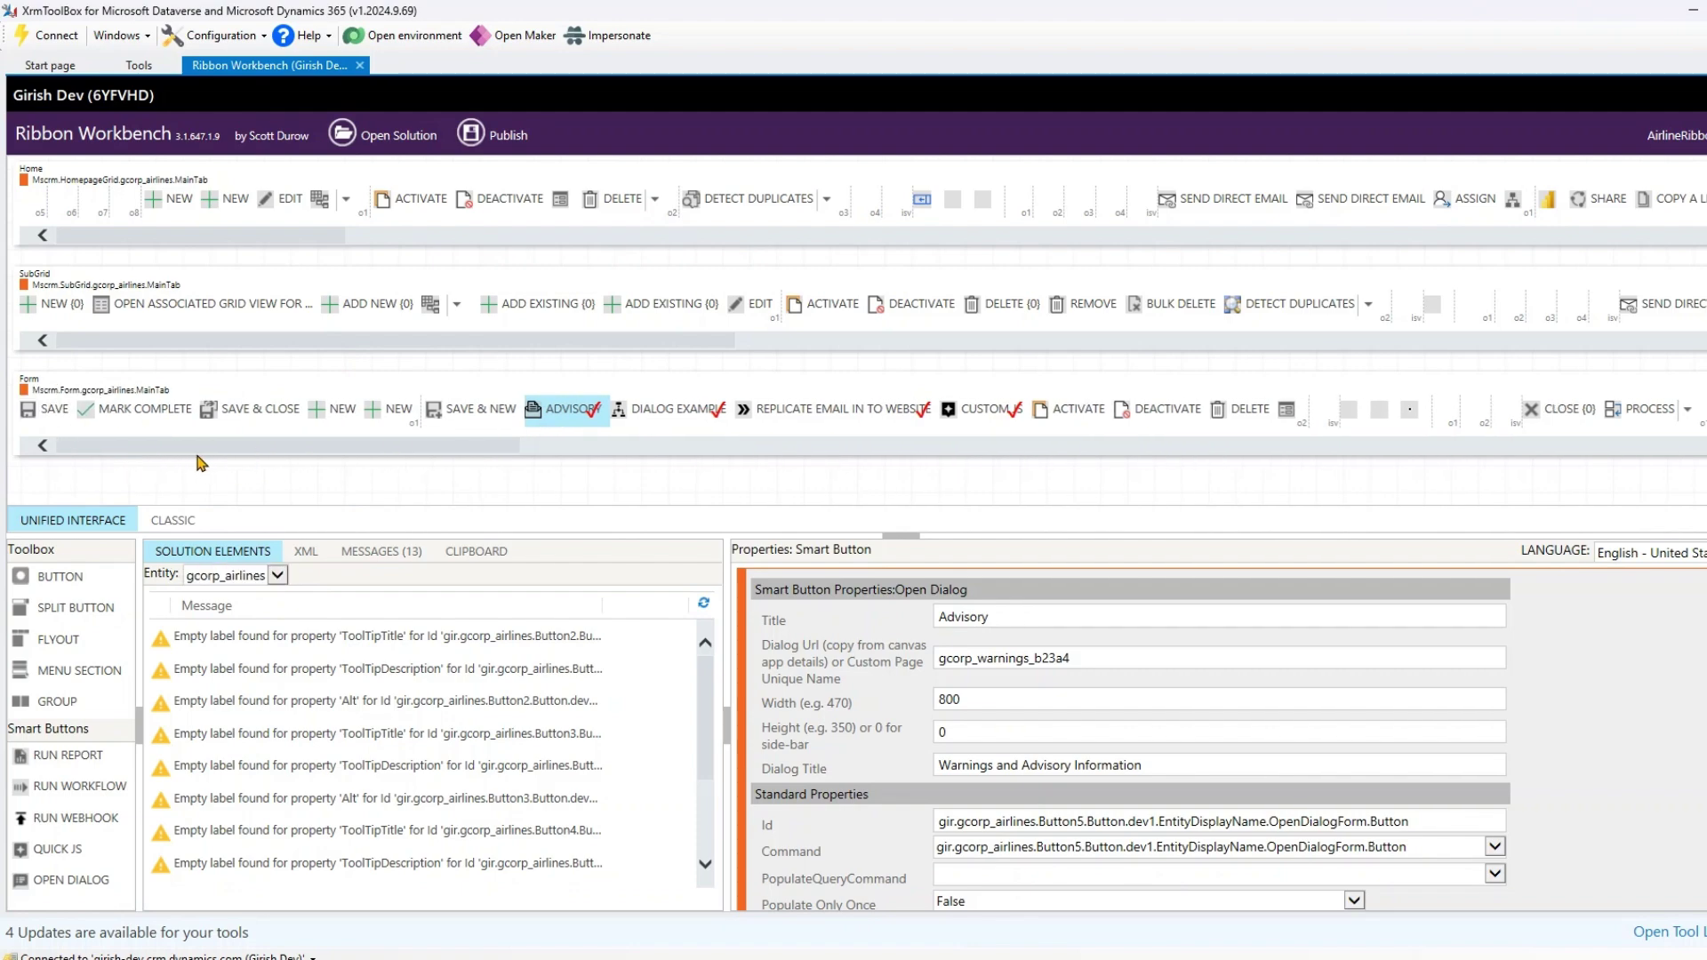
{"action": "left_click", "coordinate": [236, 415]}
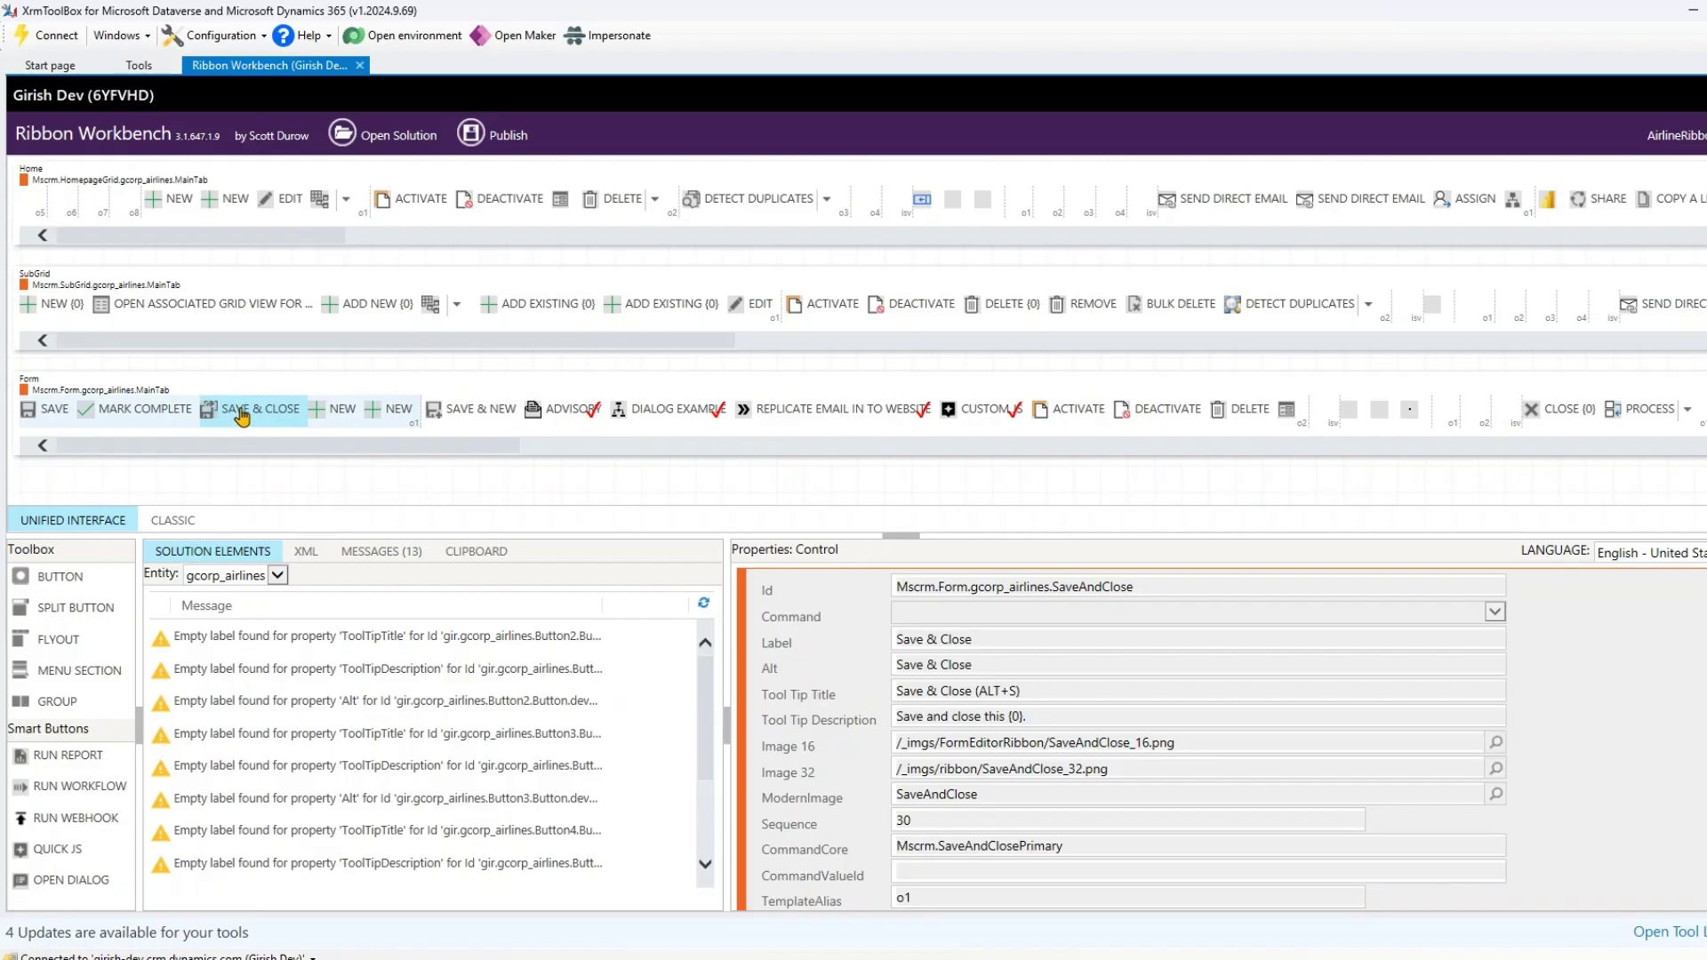
{"action": "left_click", "coordinate": [171, 414]}
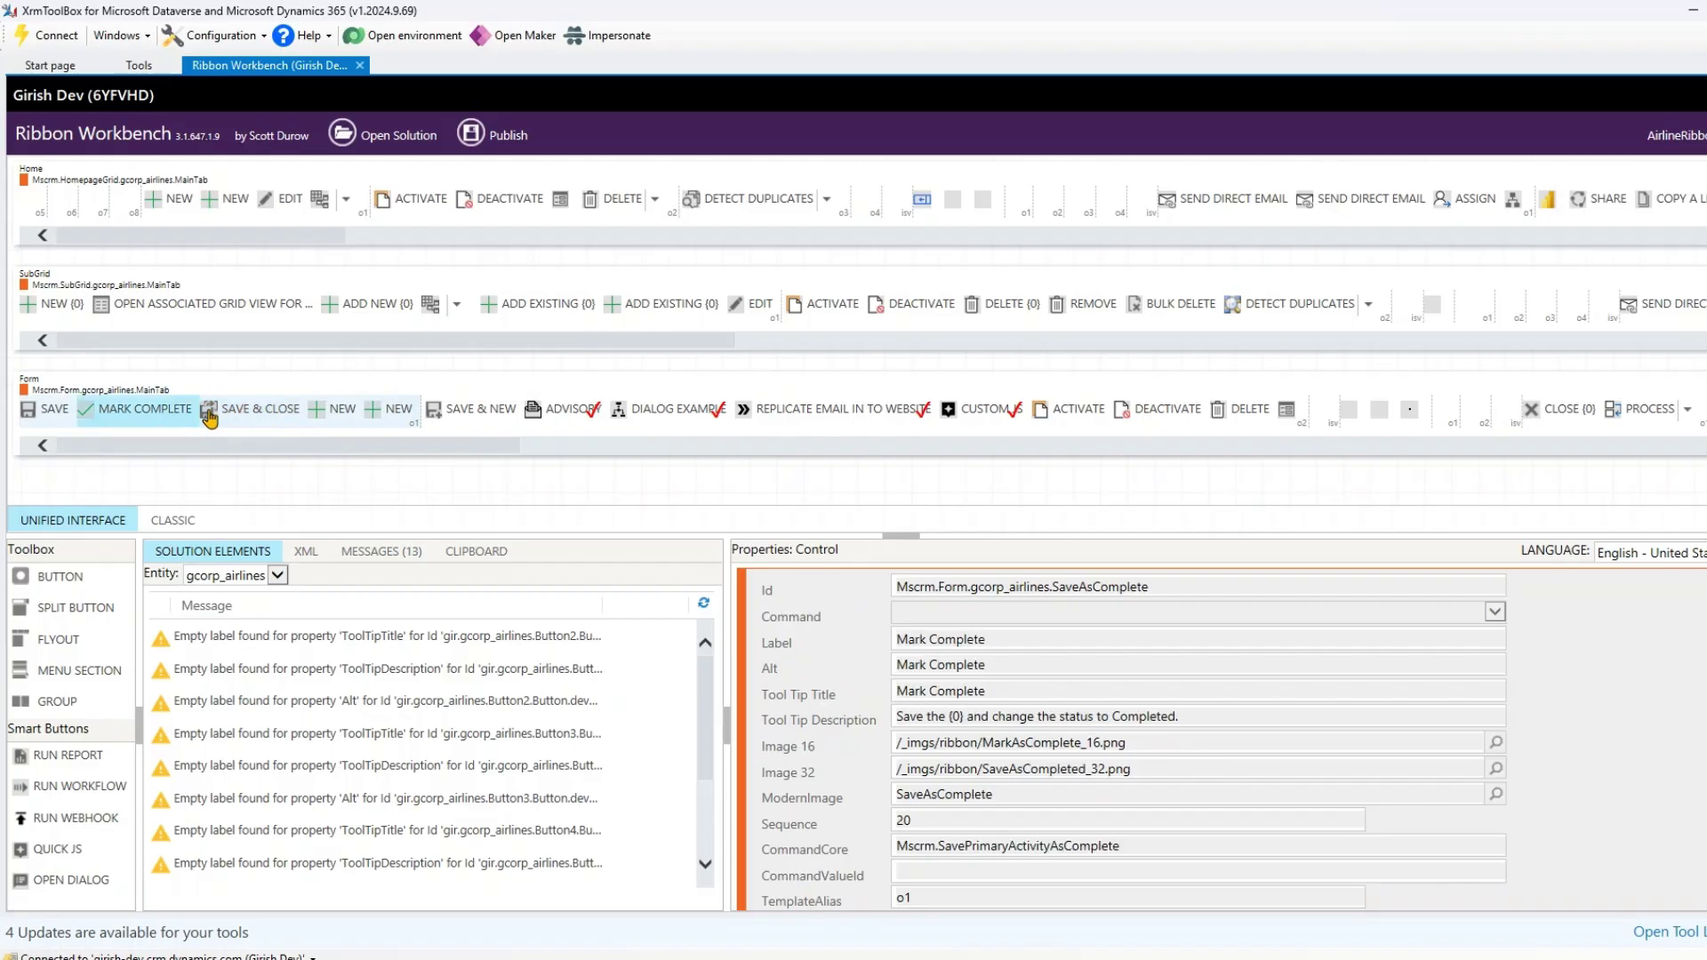
{"action": "left_click", "coordinate": [236, 414]}
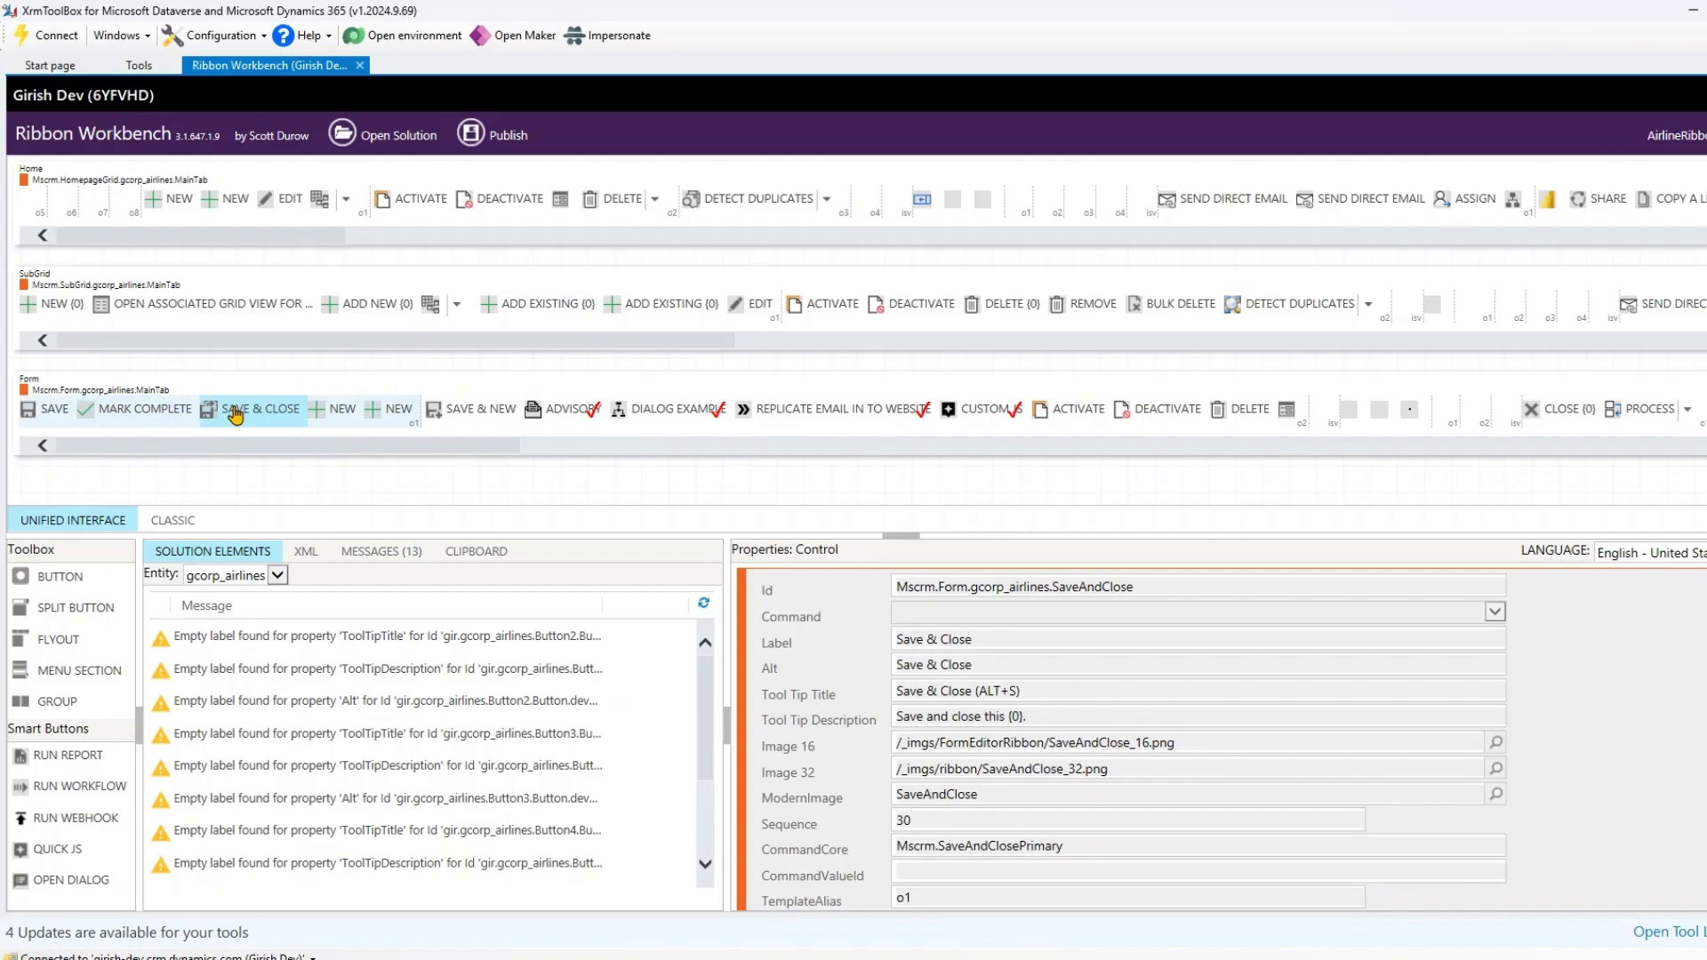
- Hide the Save & Close button on the Form ribbon and view the properties of its hide action in the solution elements
{"action": "right_click", "coordinate": [237, 413]}
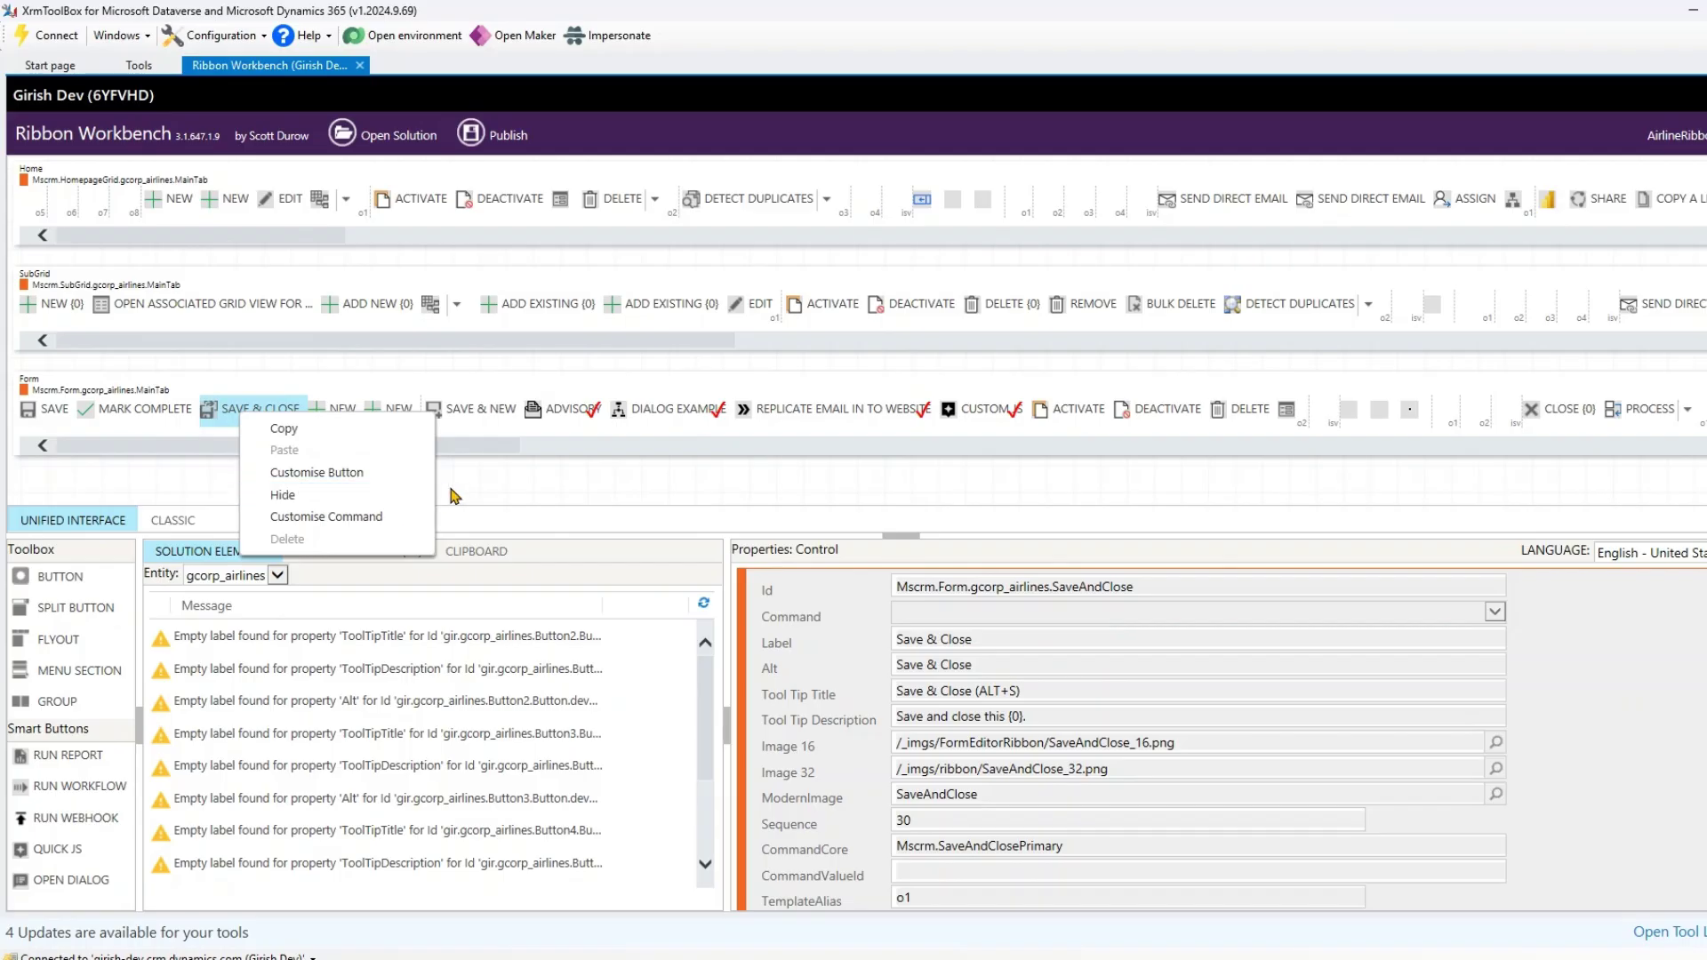
{"action": "left_click", "coordinate": [337, 495]}
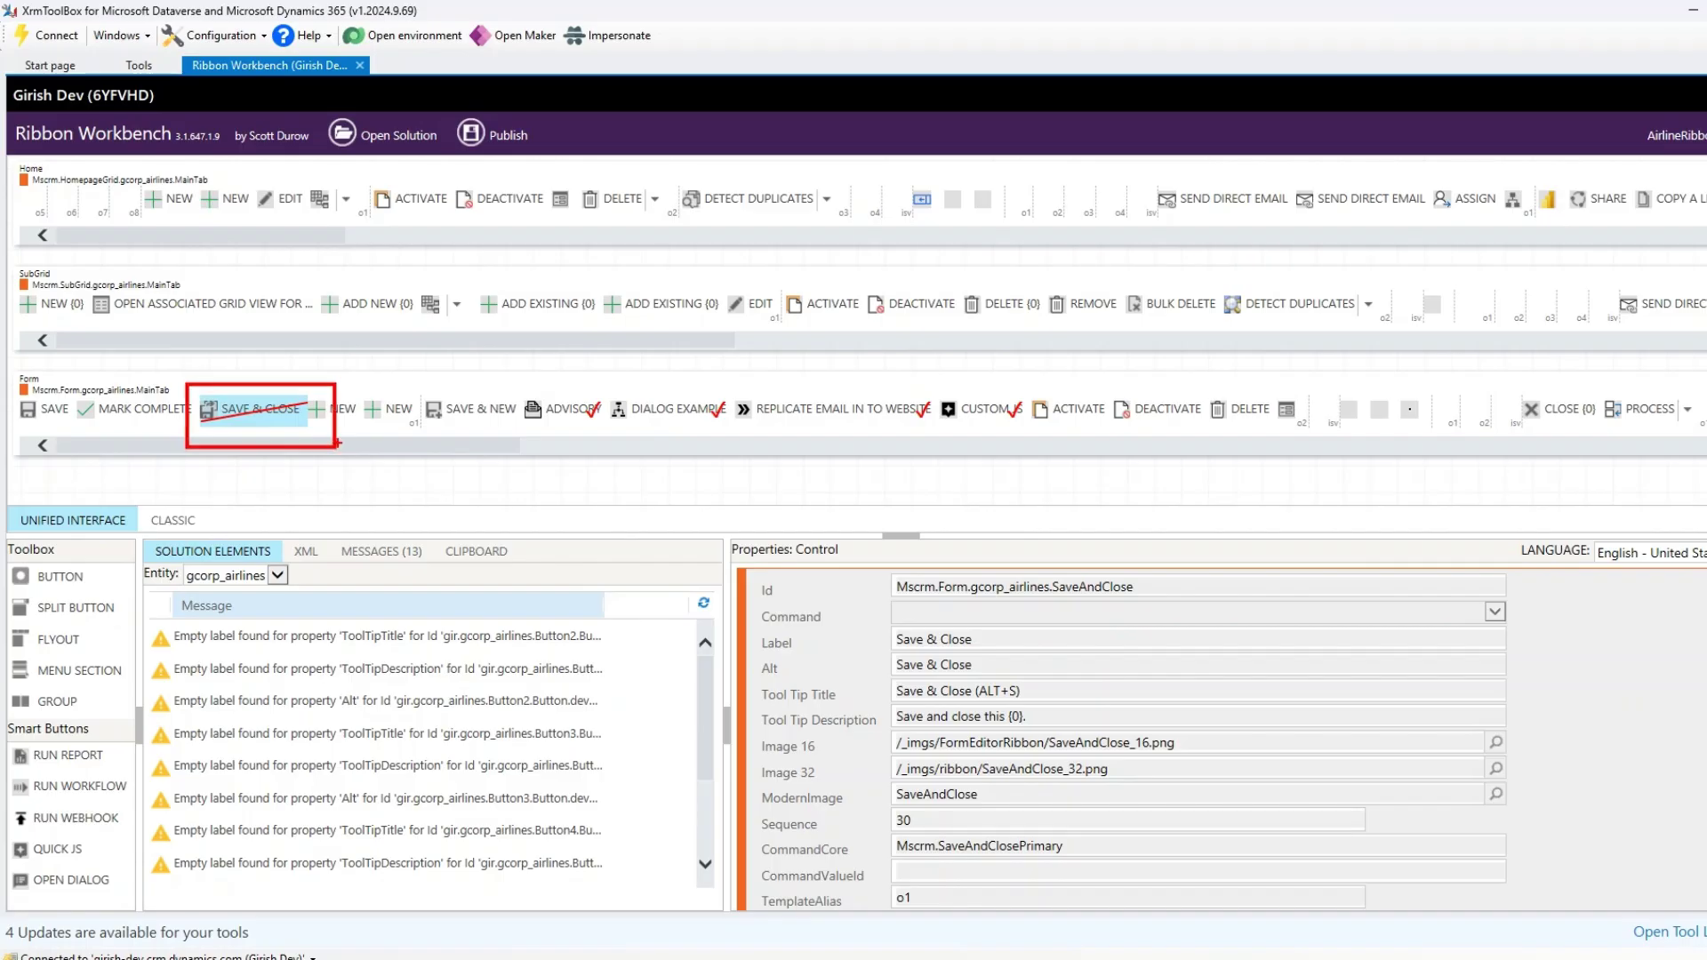
{"action": "left_click", "coordinate": [255, 559]}
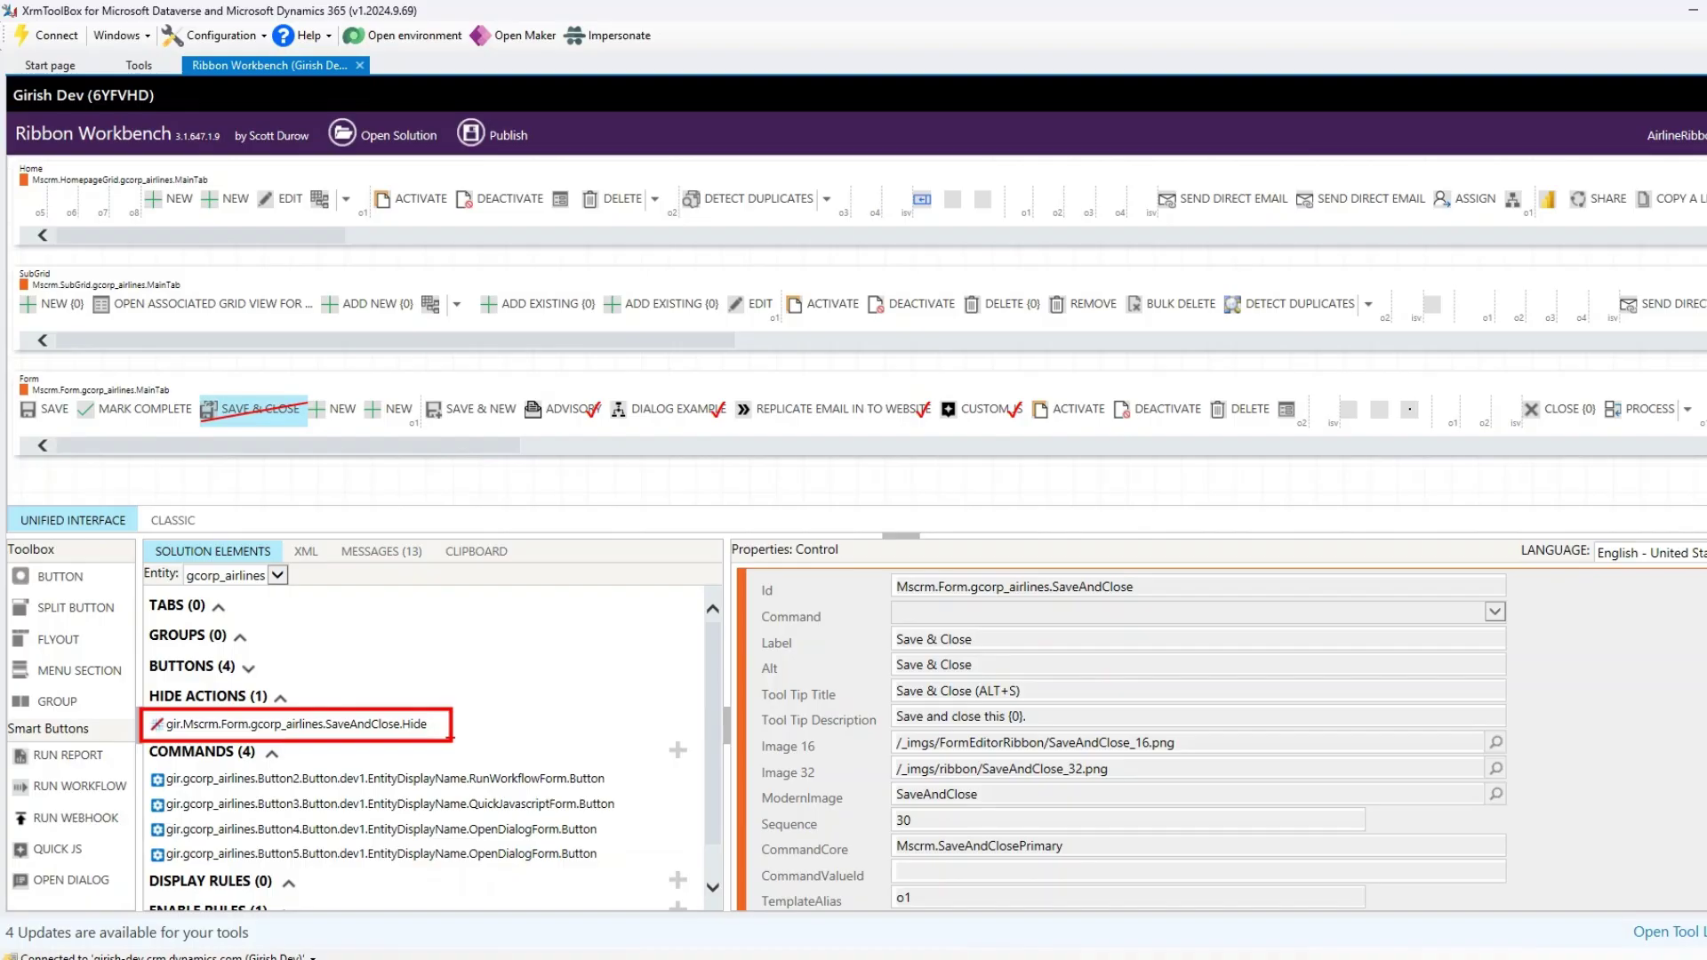
{"action": "left_click", "coordinate": [297, 731]}
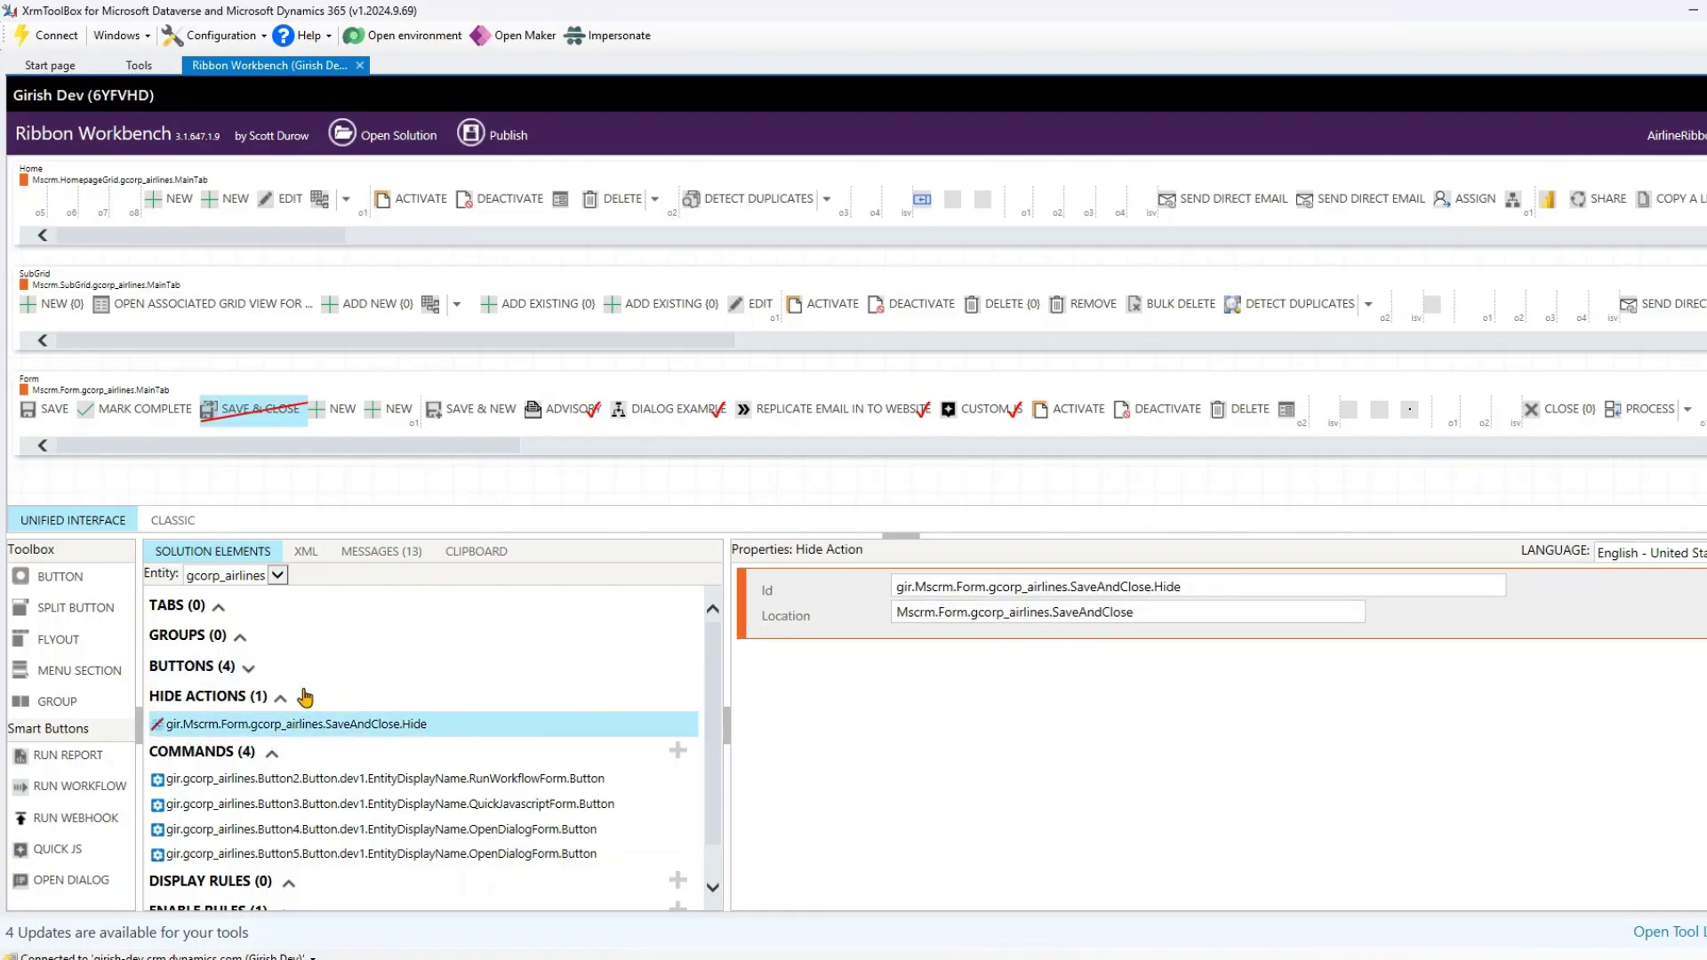
- Hide both Flows flyouts on the Form ribbon, Flows.RefreshCommandBar.Flows and Flows.RefreshCommandBar
{"action": "left_click_drag", "start_coordinate": [514, 445], "coordinate": [1290, 465]}
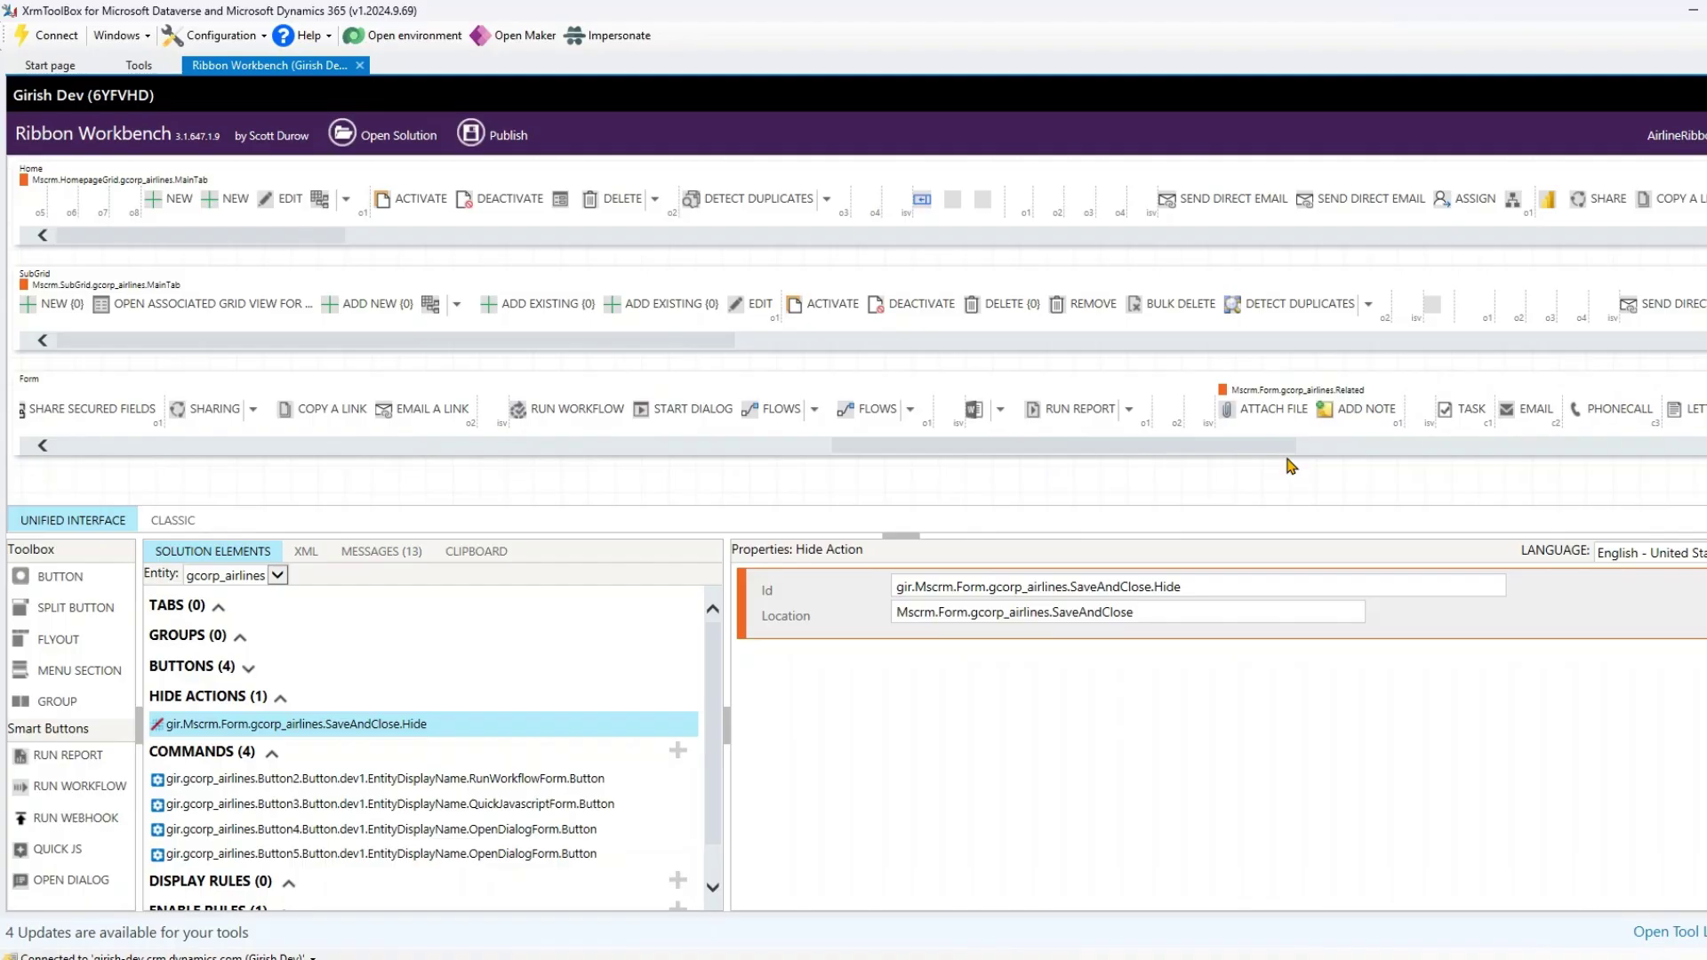
{"action": "left_click", "coordinate": [858, 409]}
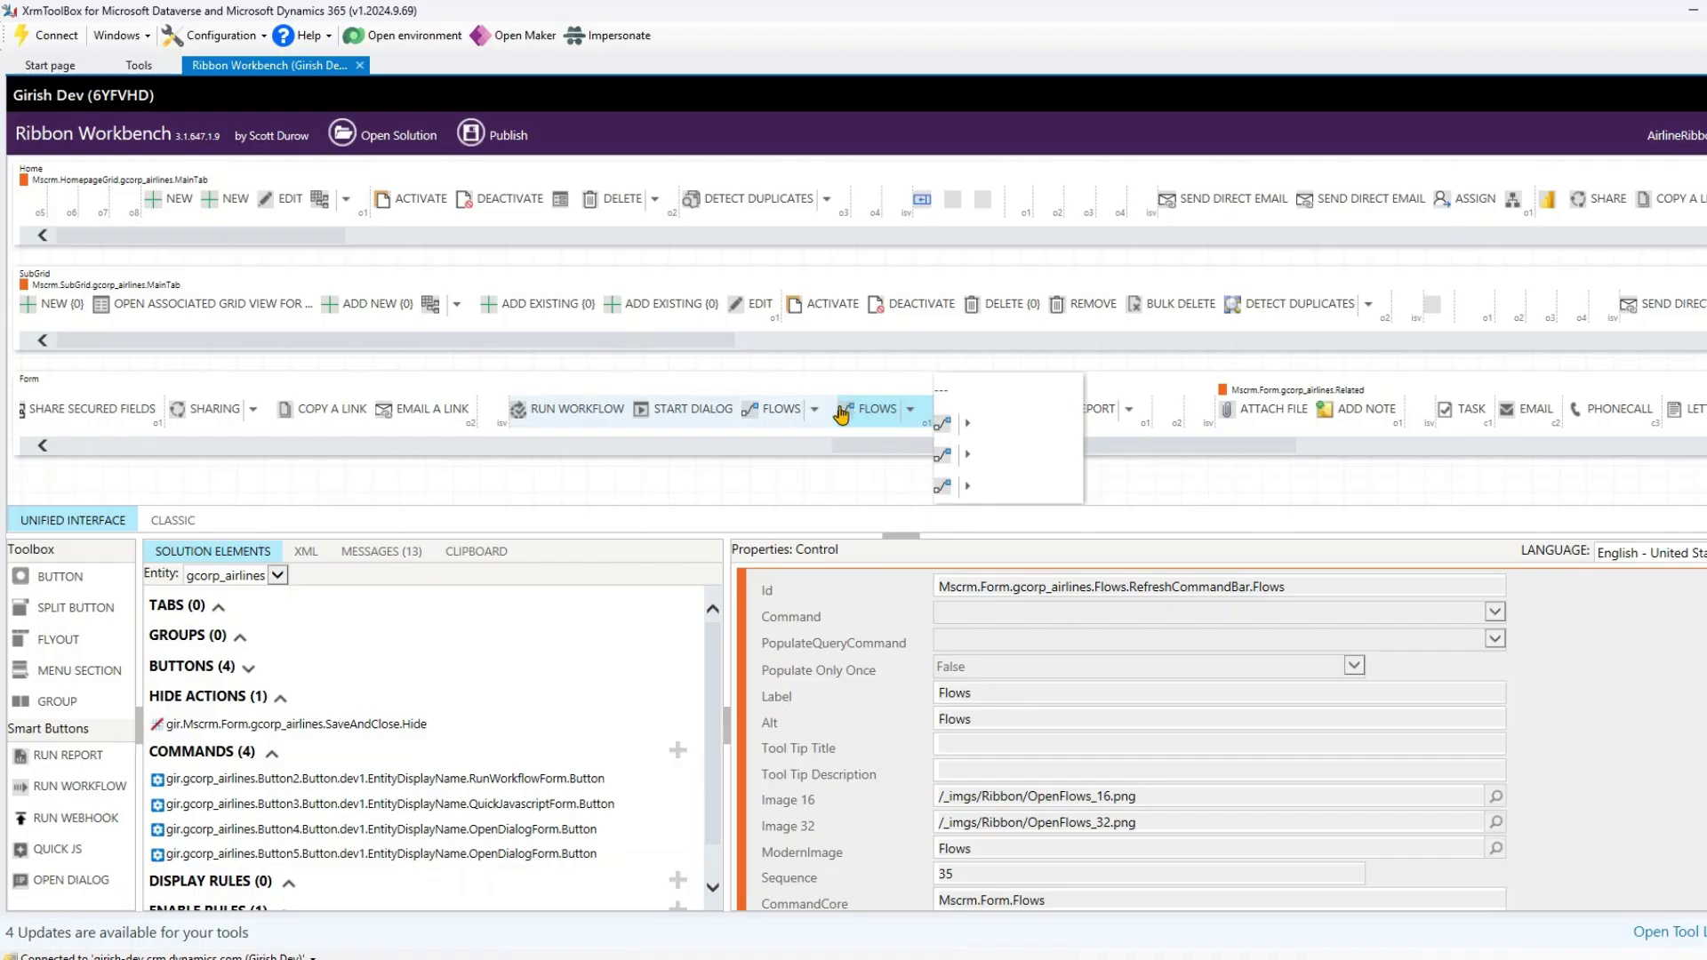
{"action": "right_click", "coordinate": [869, 419]}
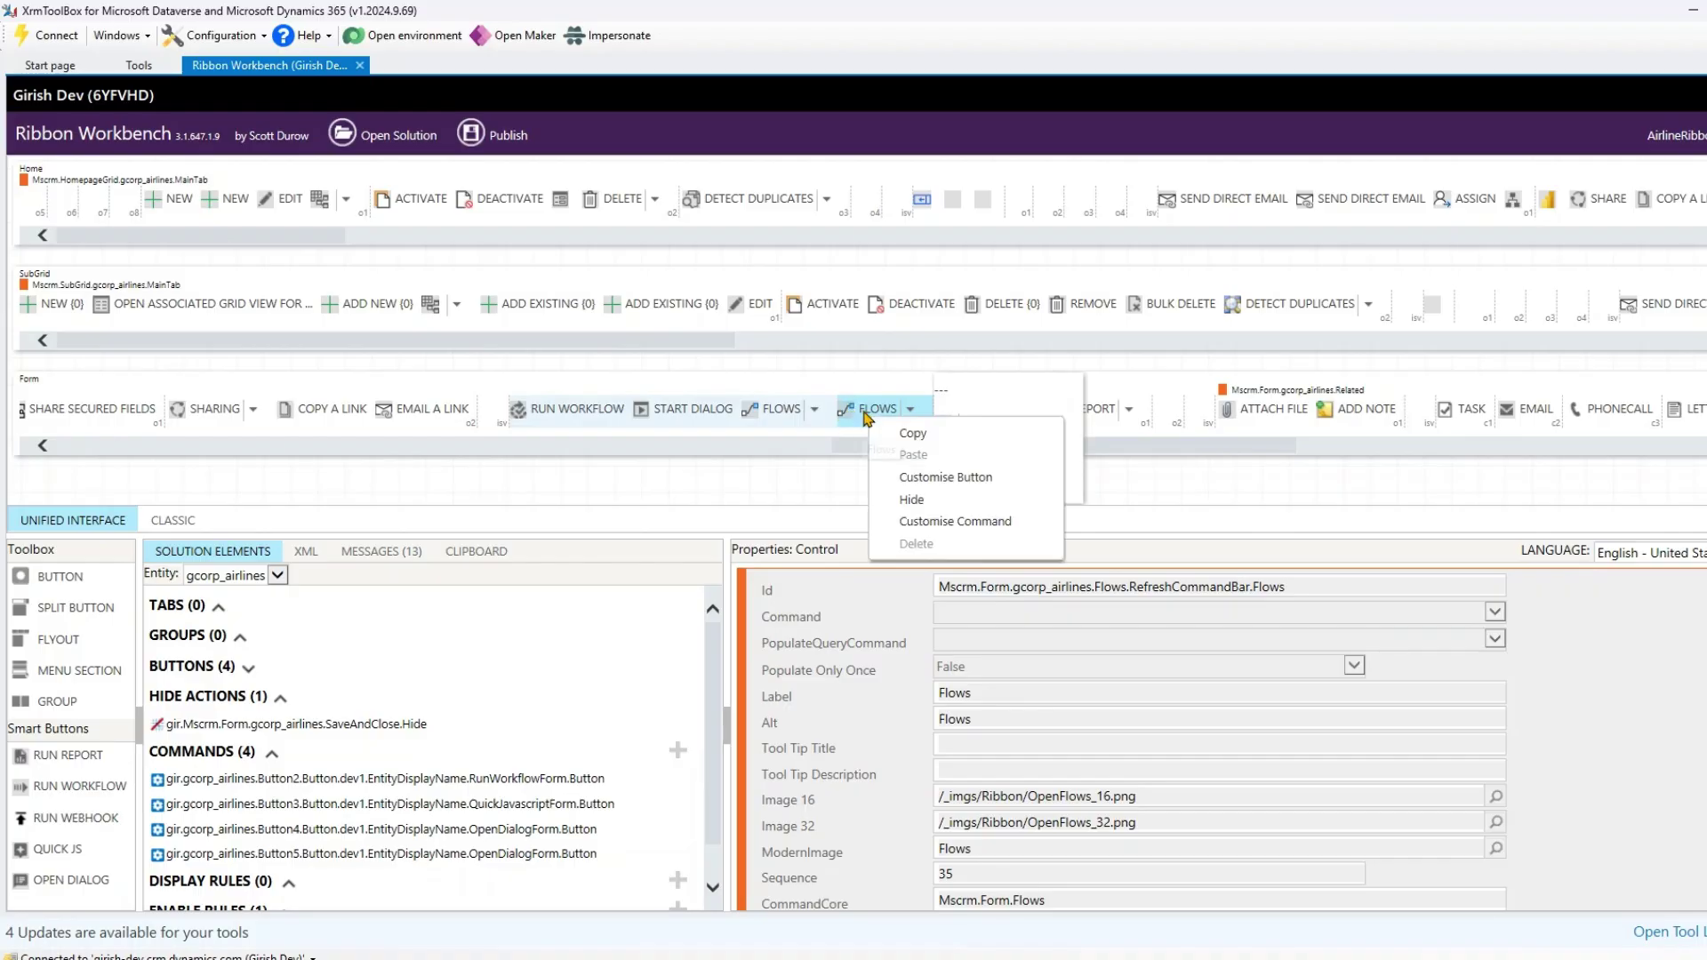
{"action": "left_click", "coordinate": [905, 499]}
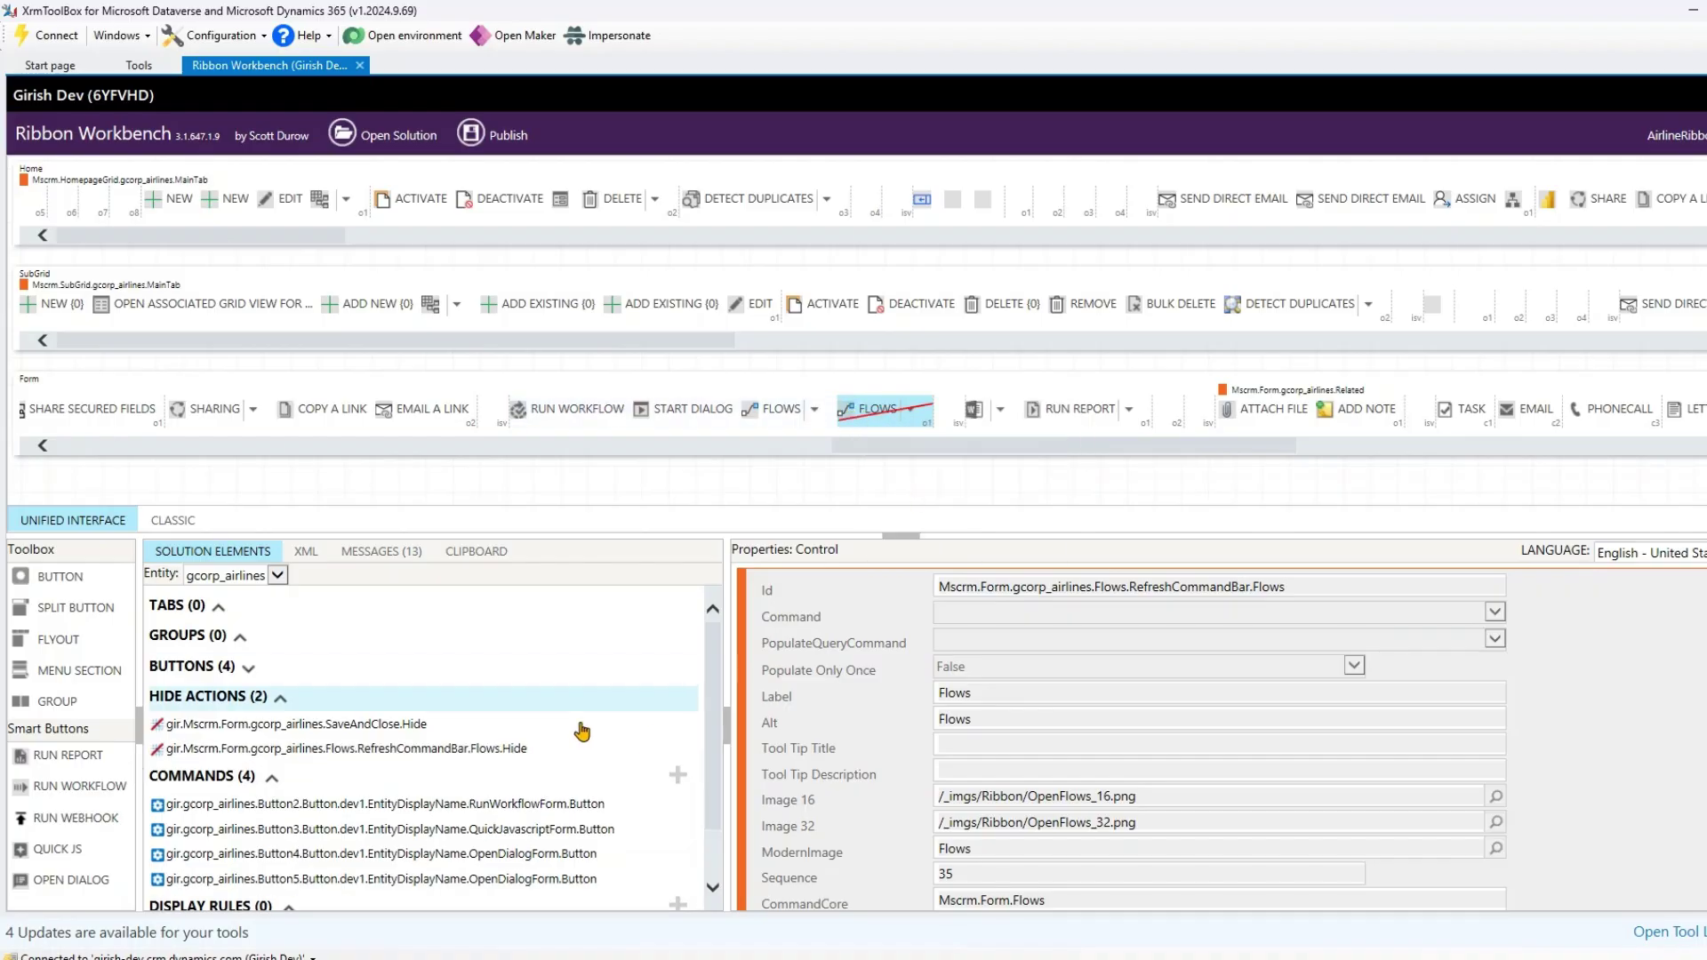
{"action": "left_click", "coordinate": [780, 414]}
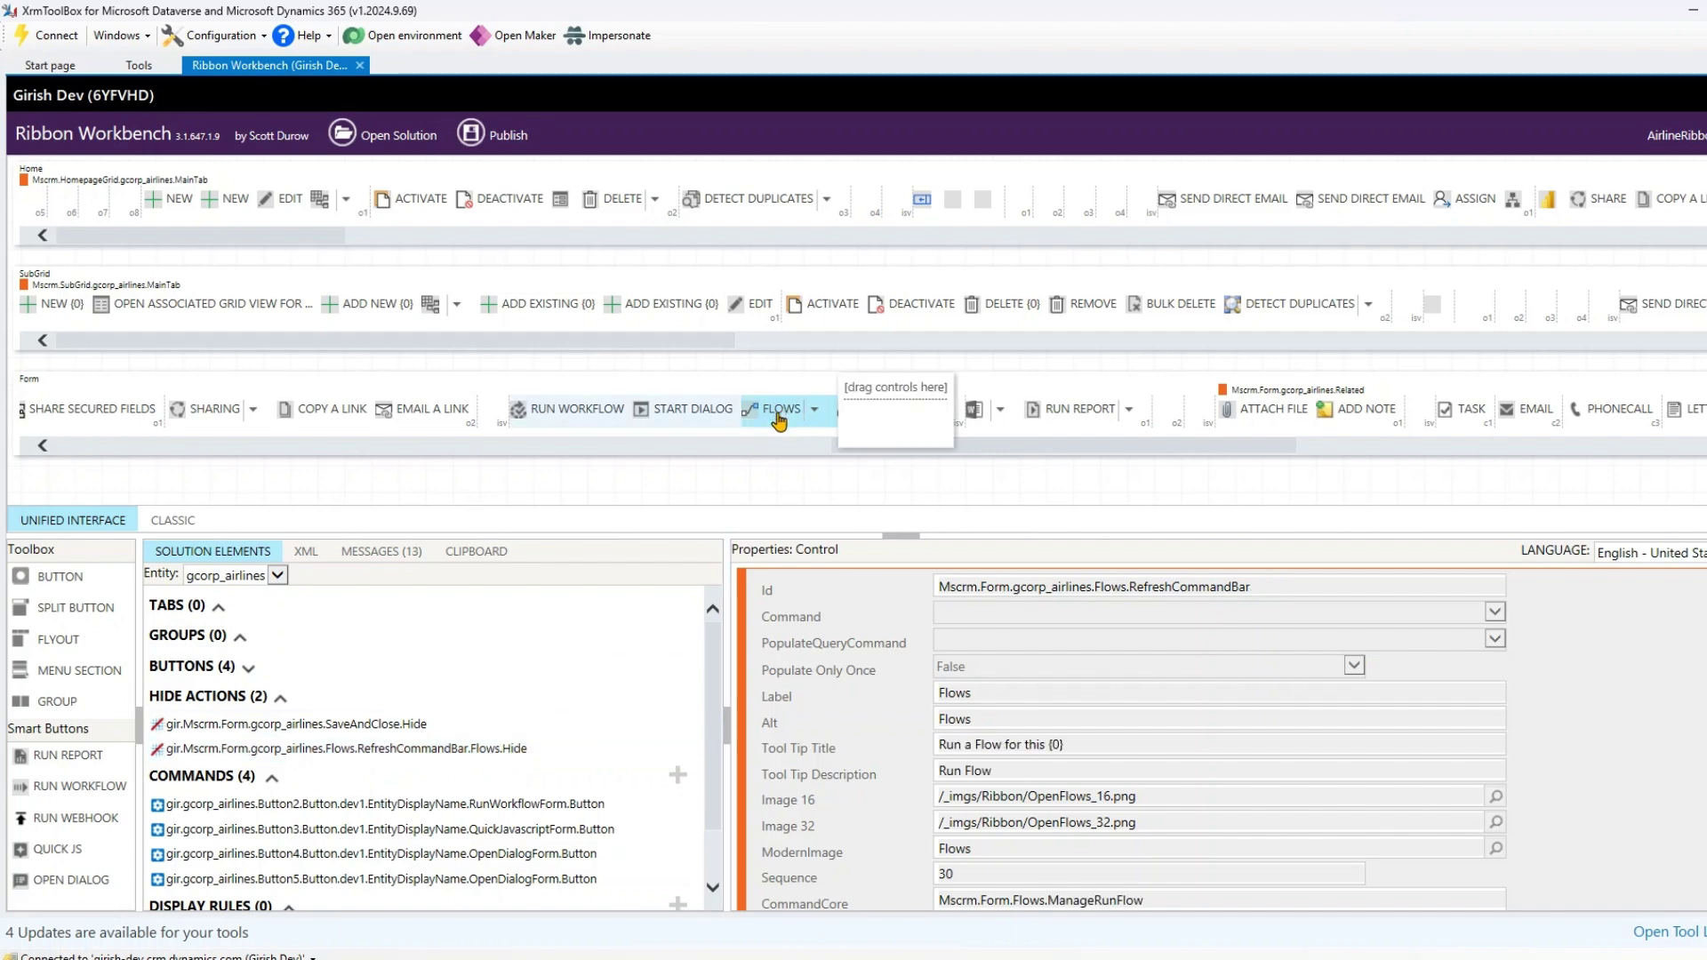
{"action": "right_click", "coordinate": [781, 416]}
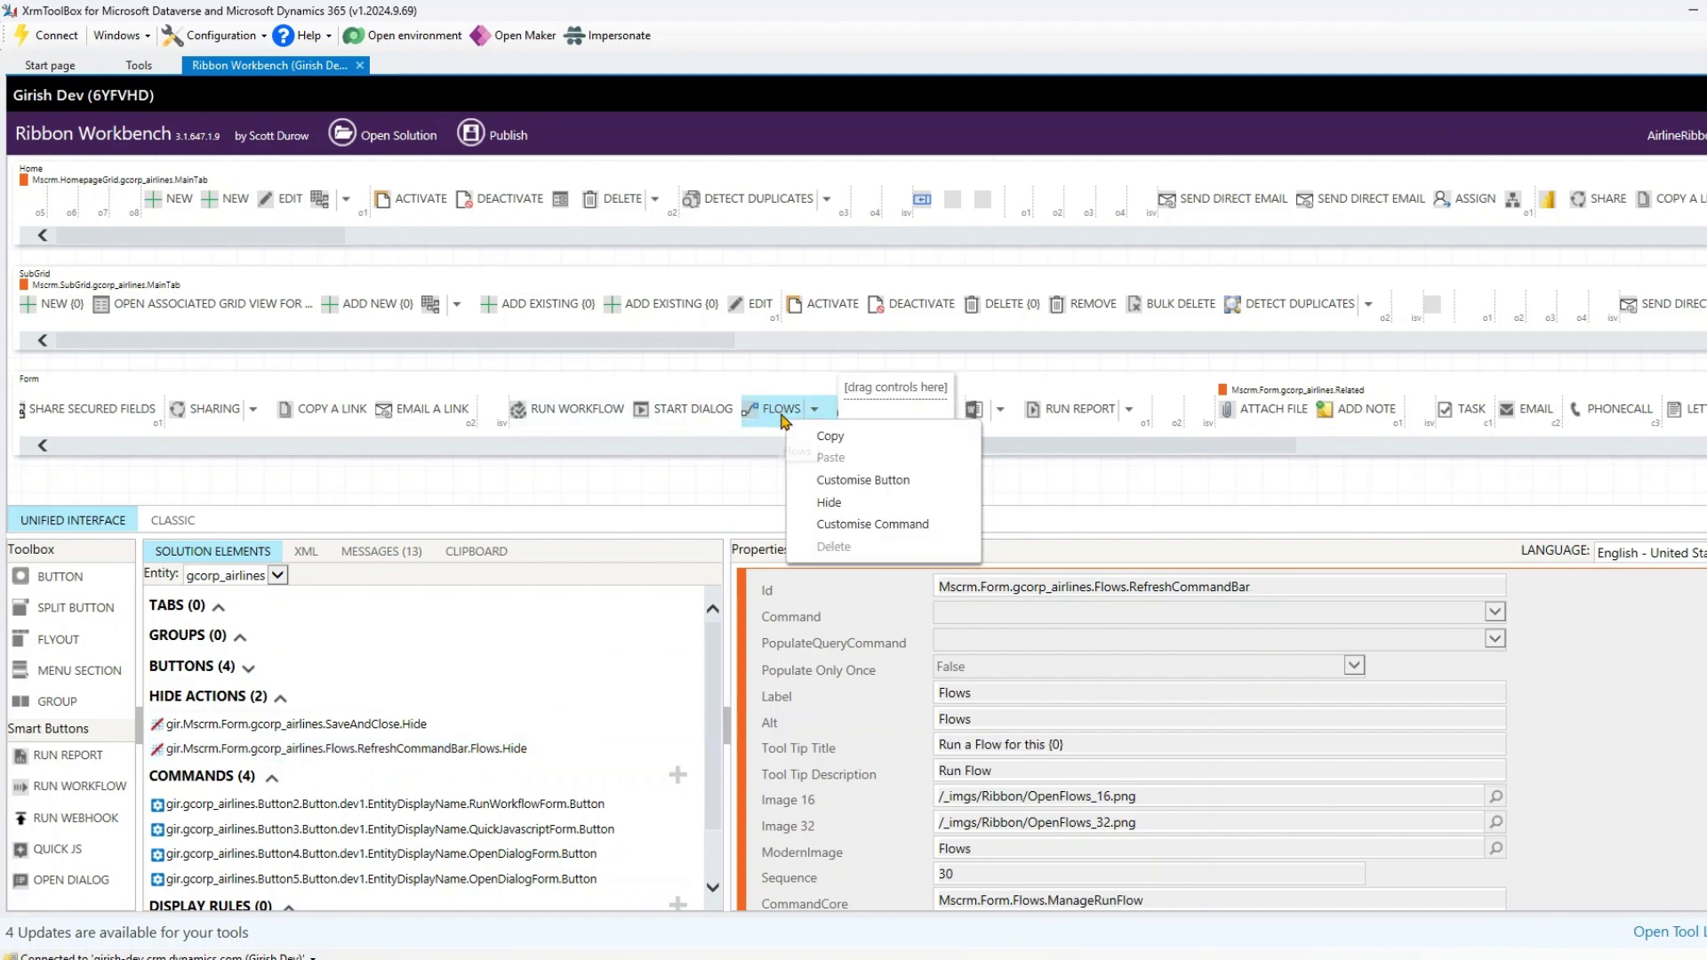
{"action": "left_click", "coordinate": [820, 504]}
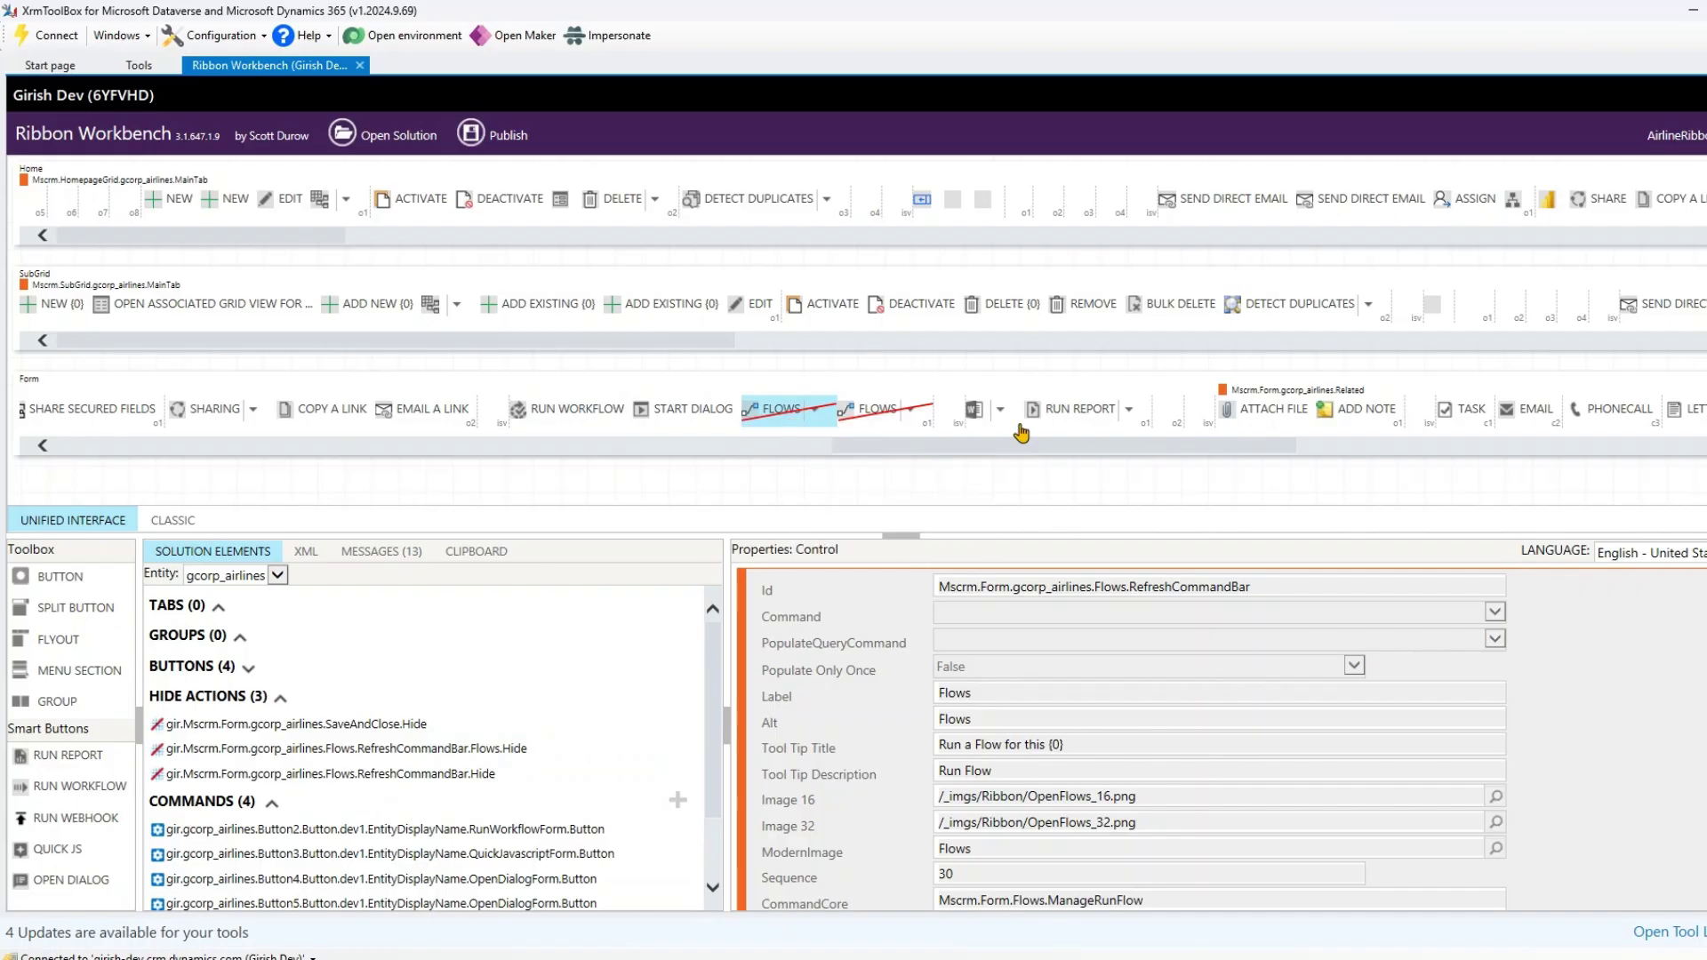
{"action": "left_click", "coordinate": [996, 411]}
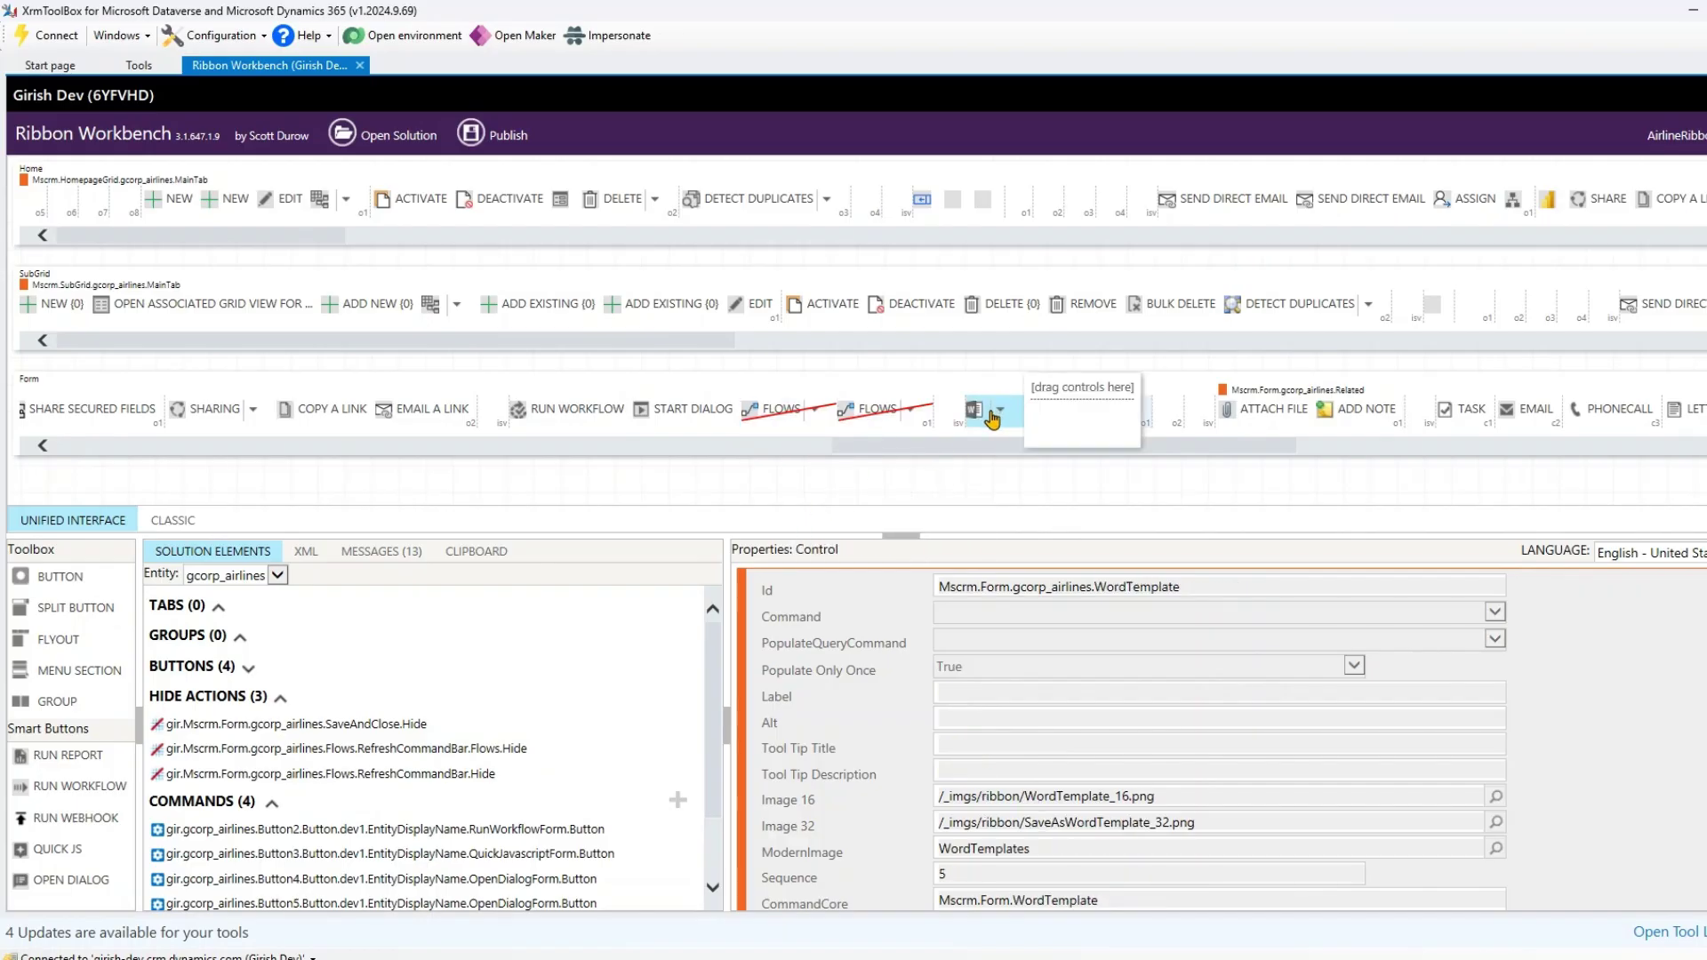
{"action": "right_click", "coordinate": [992, 419]}
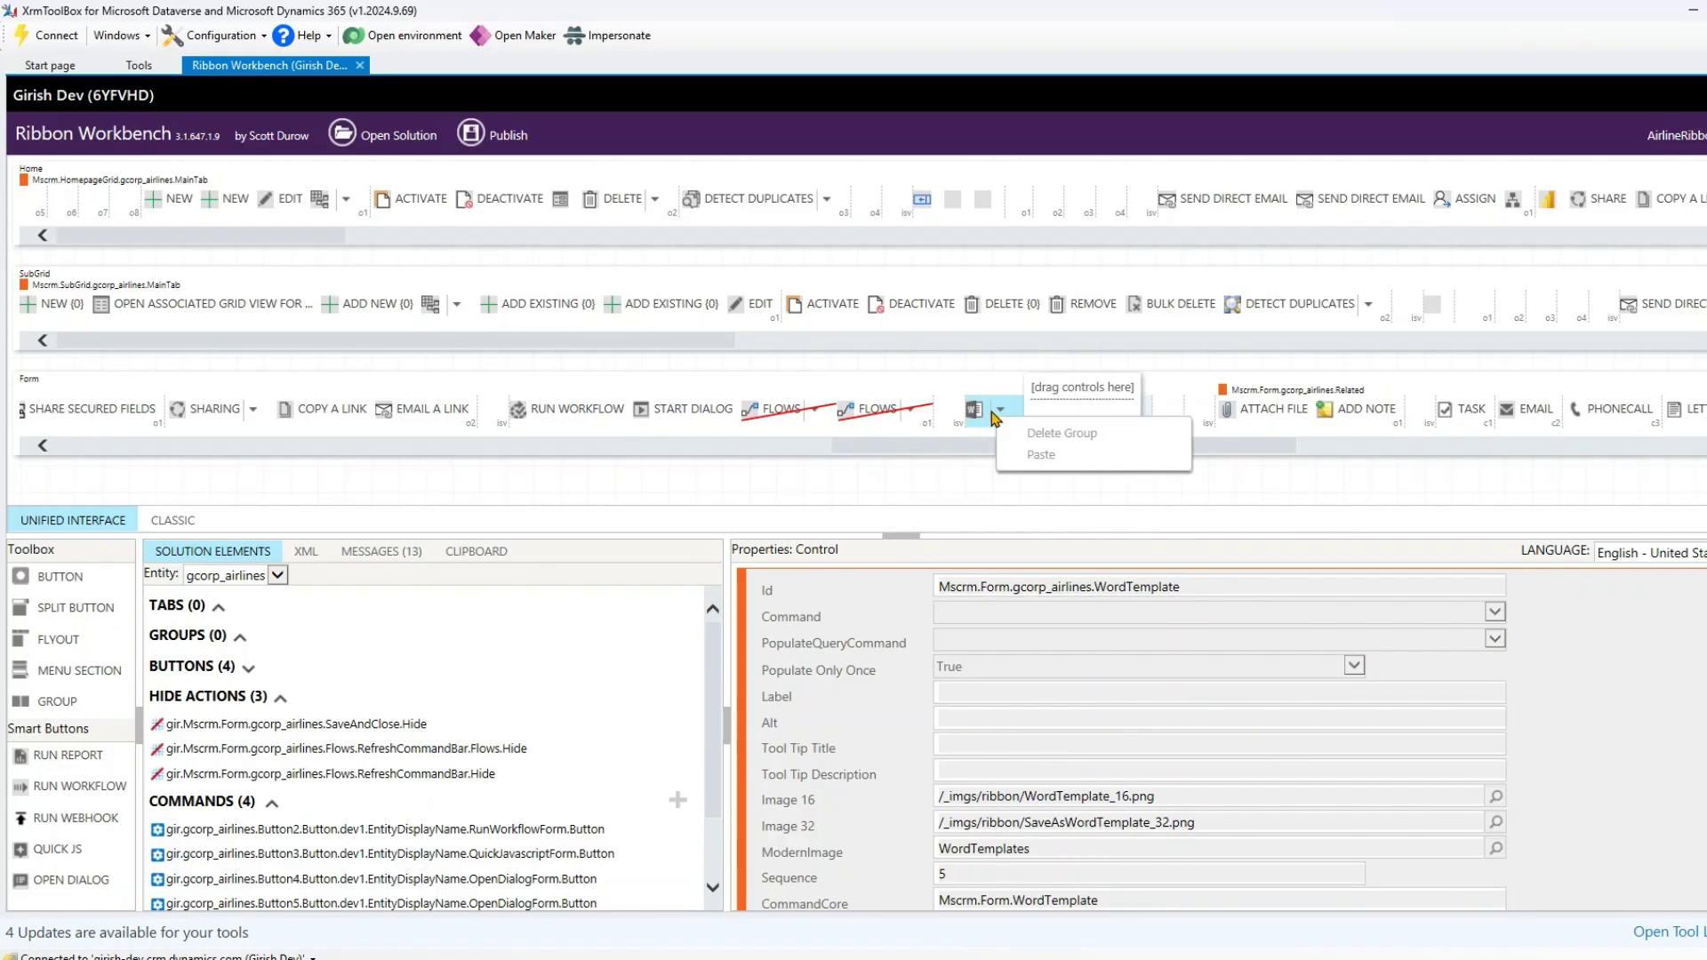
{"action": "left_click", "coordinate": [915, 454]}
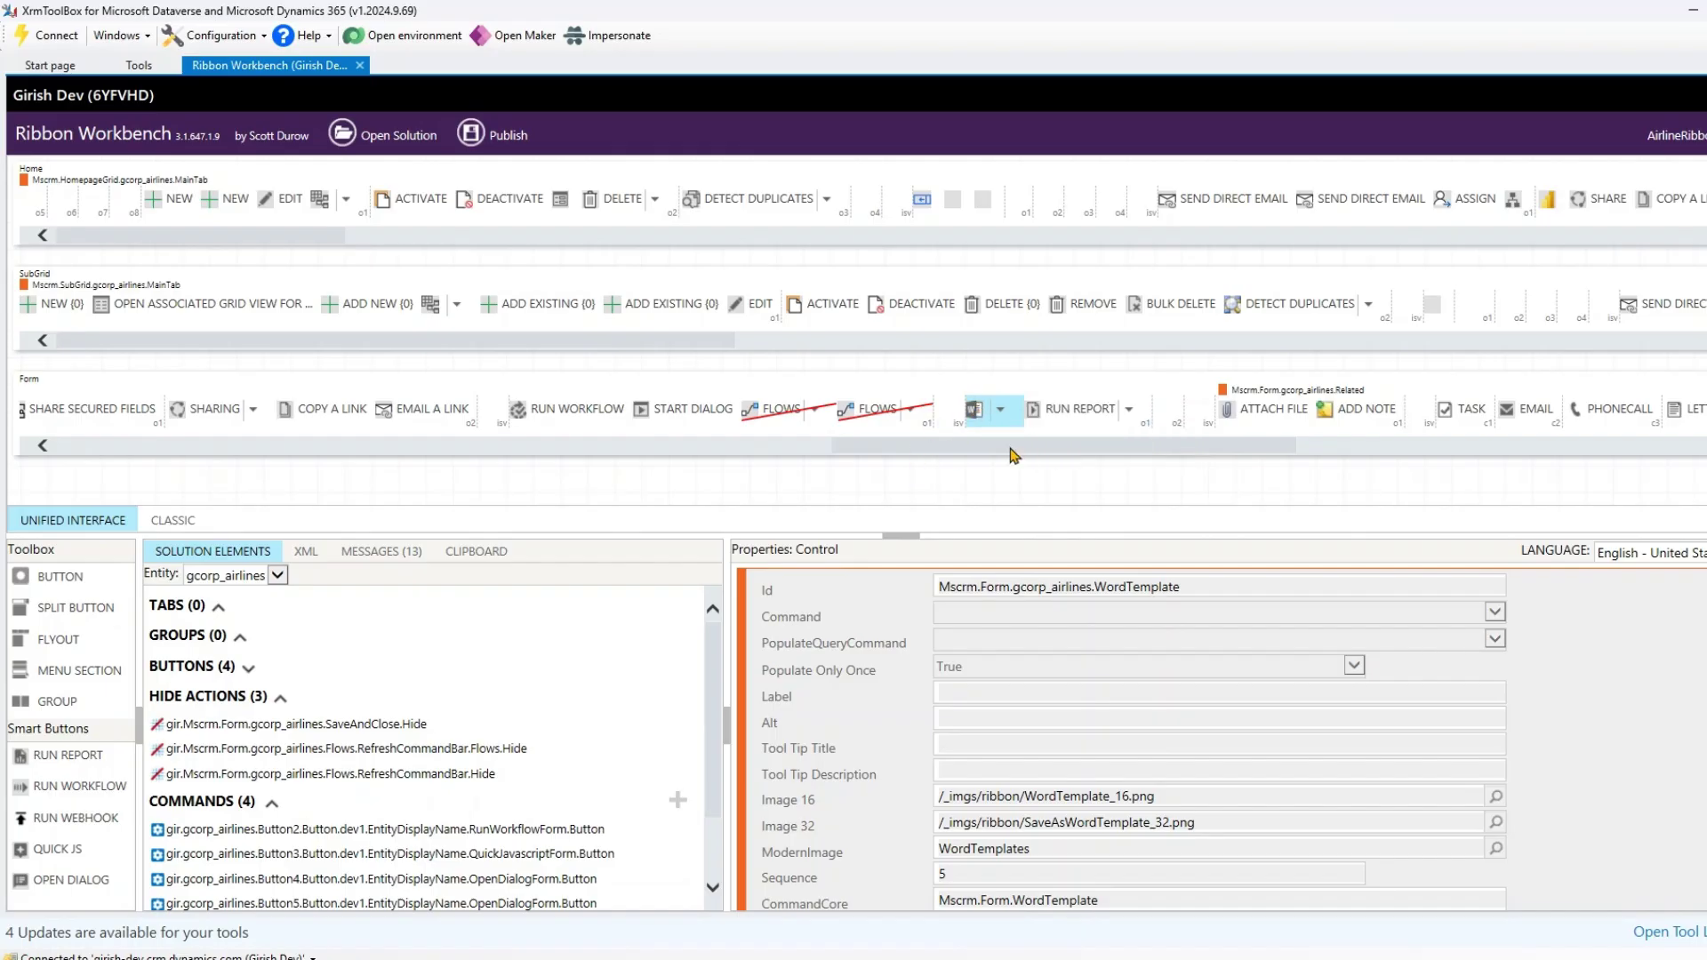
- Hide the Run Report flyout on the Form ribbon
{"action": "left_click", "coordinate": [1077, 411]}
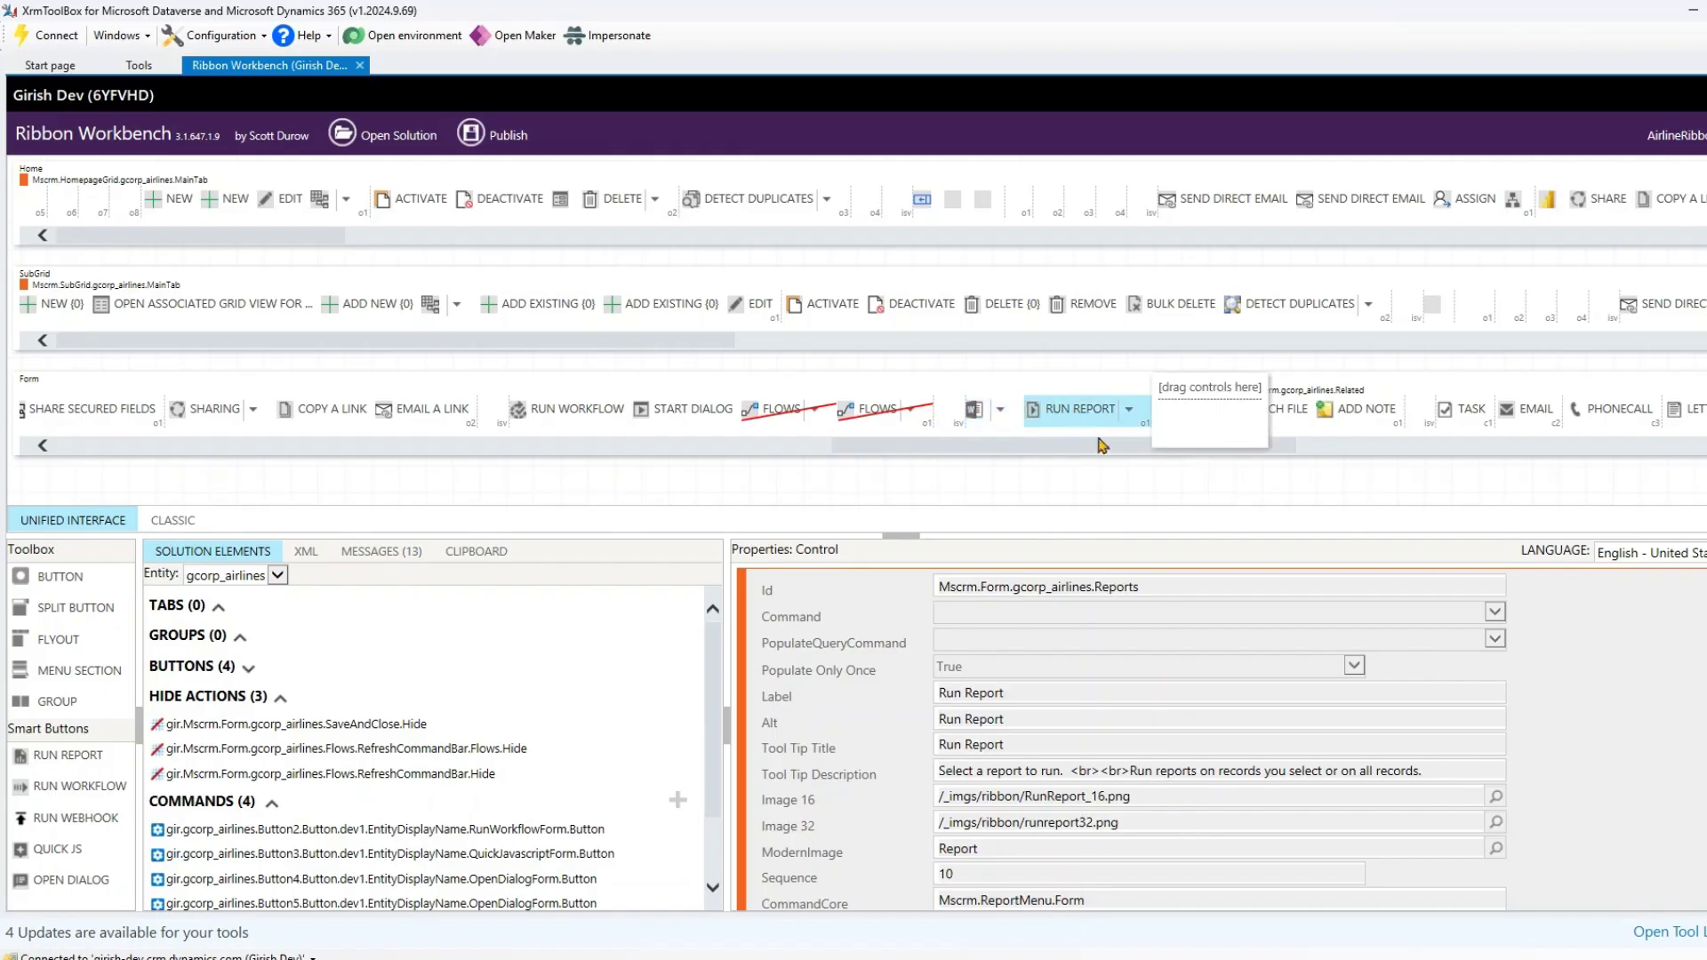
{"action": "right_click", "coordinate": [1060, 415]}
{"action": "left_click", "coordinate": [1092, 491]}
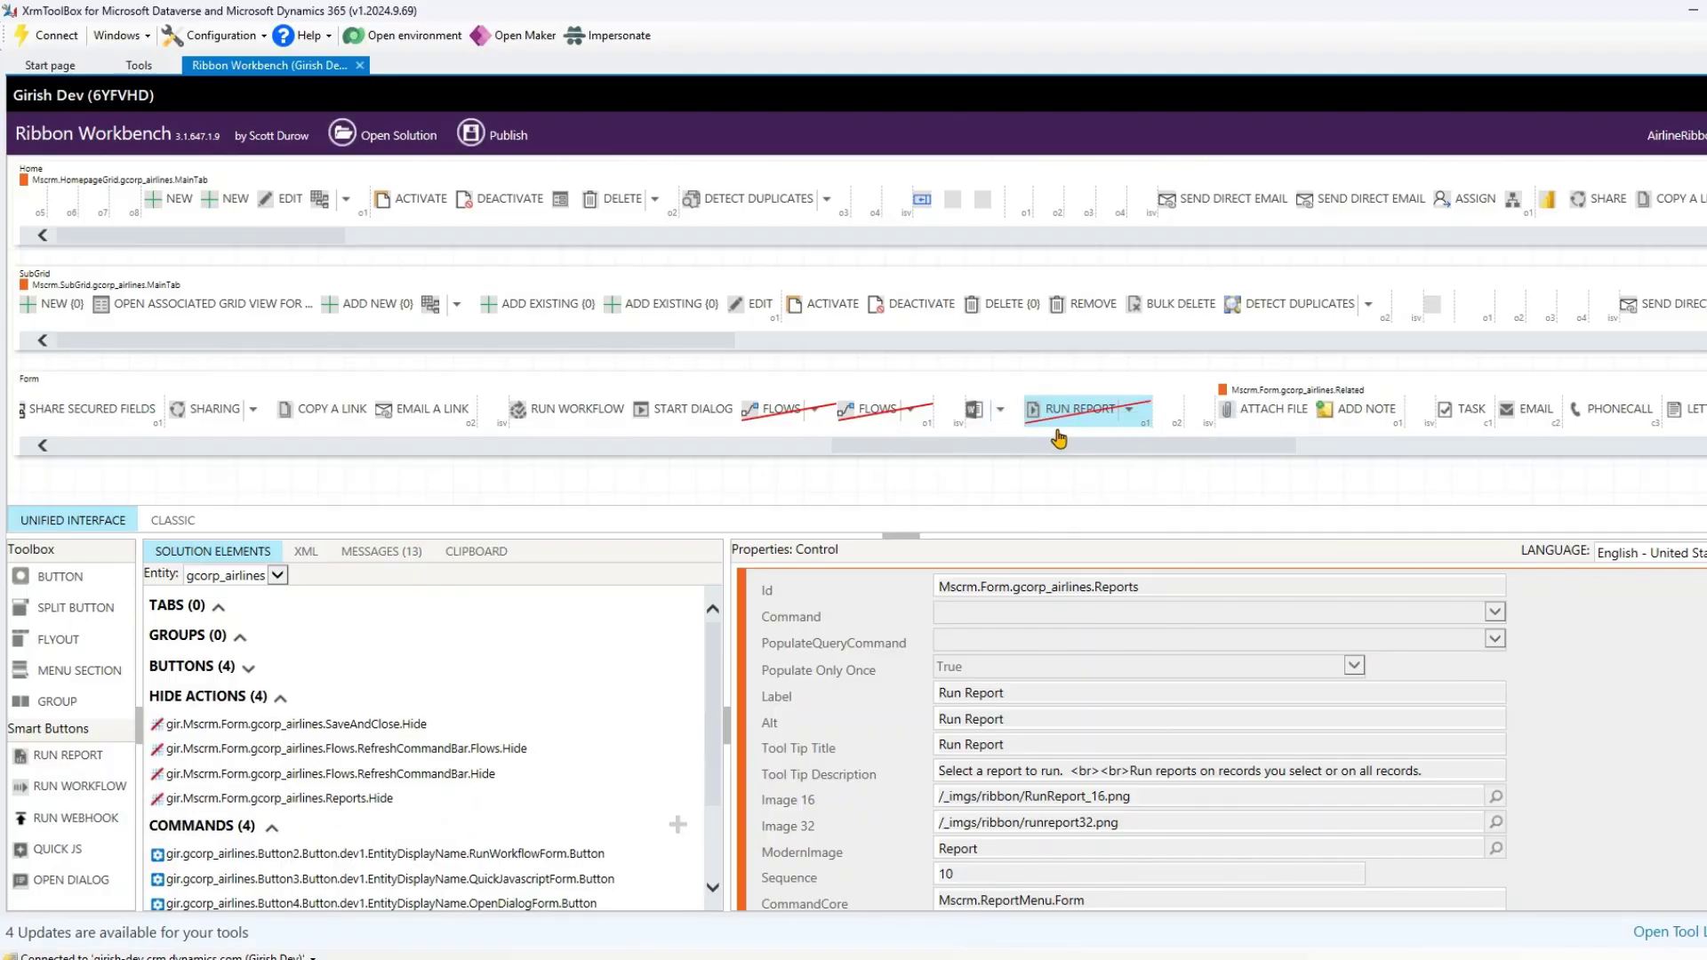
- Hide the Word Templates flyout beside Run Report on the Form ribbon
{"action": "left_click_drag", "start_coordinate": [1004, 450], "coordinate": [965, 450]}
{"action": "left_click", "coordinate": [903, 412]}
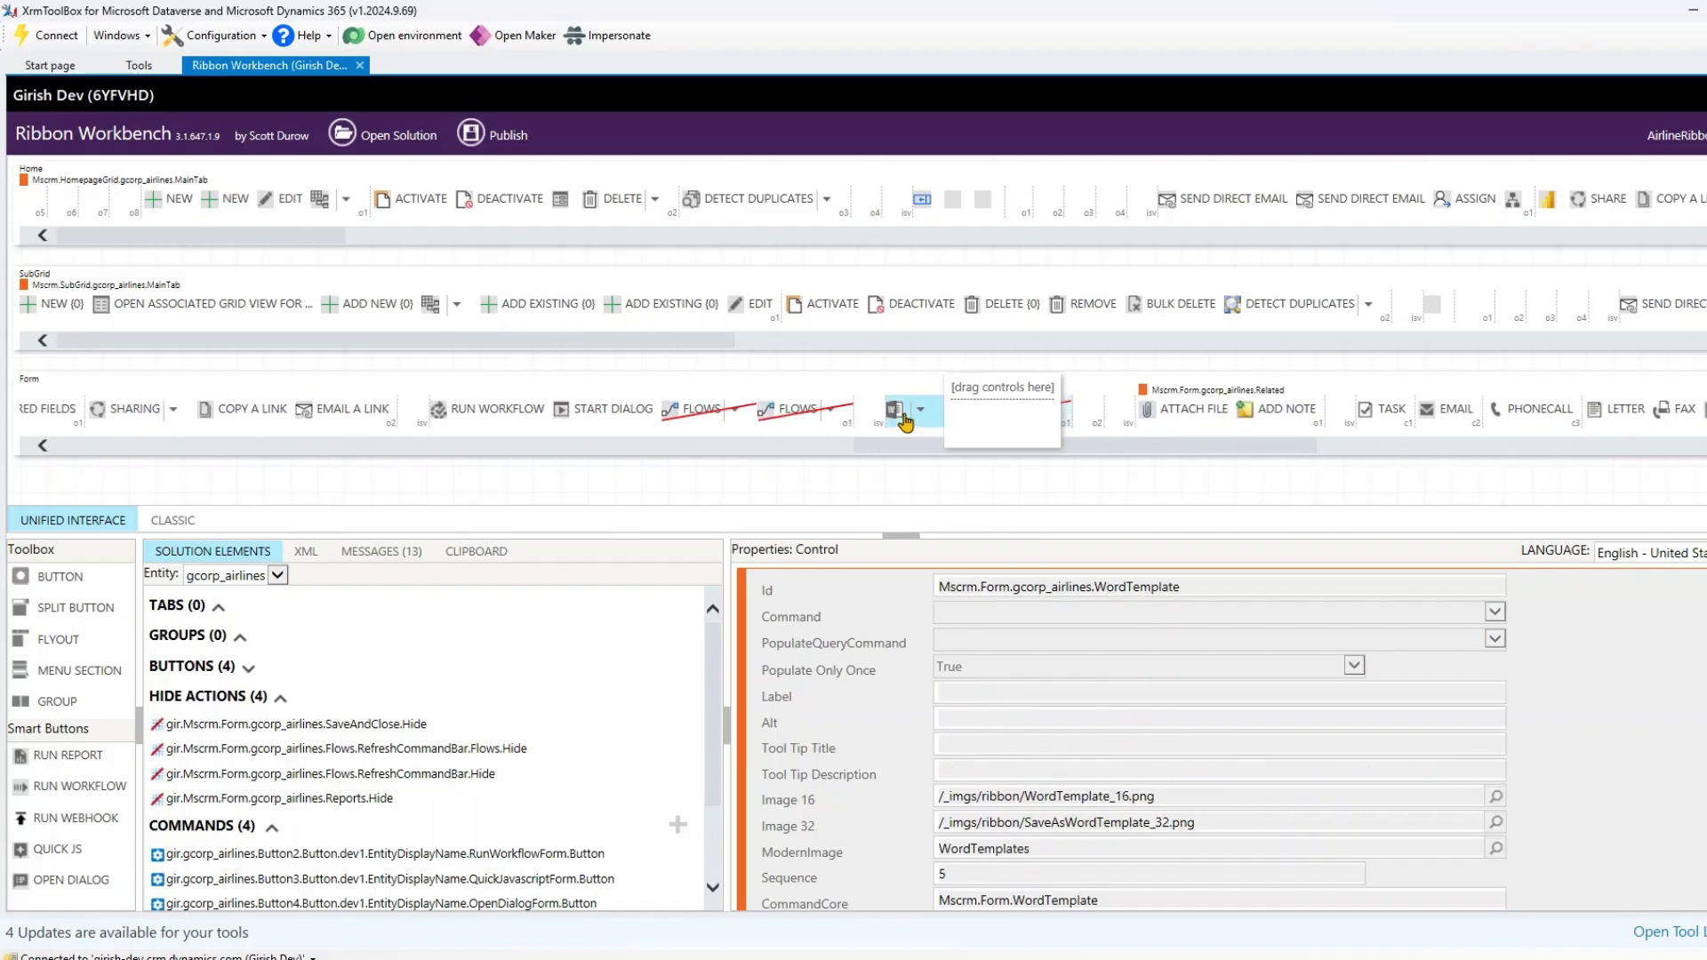
{"action": "right_click", "coordinate": [904, 412]}
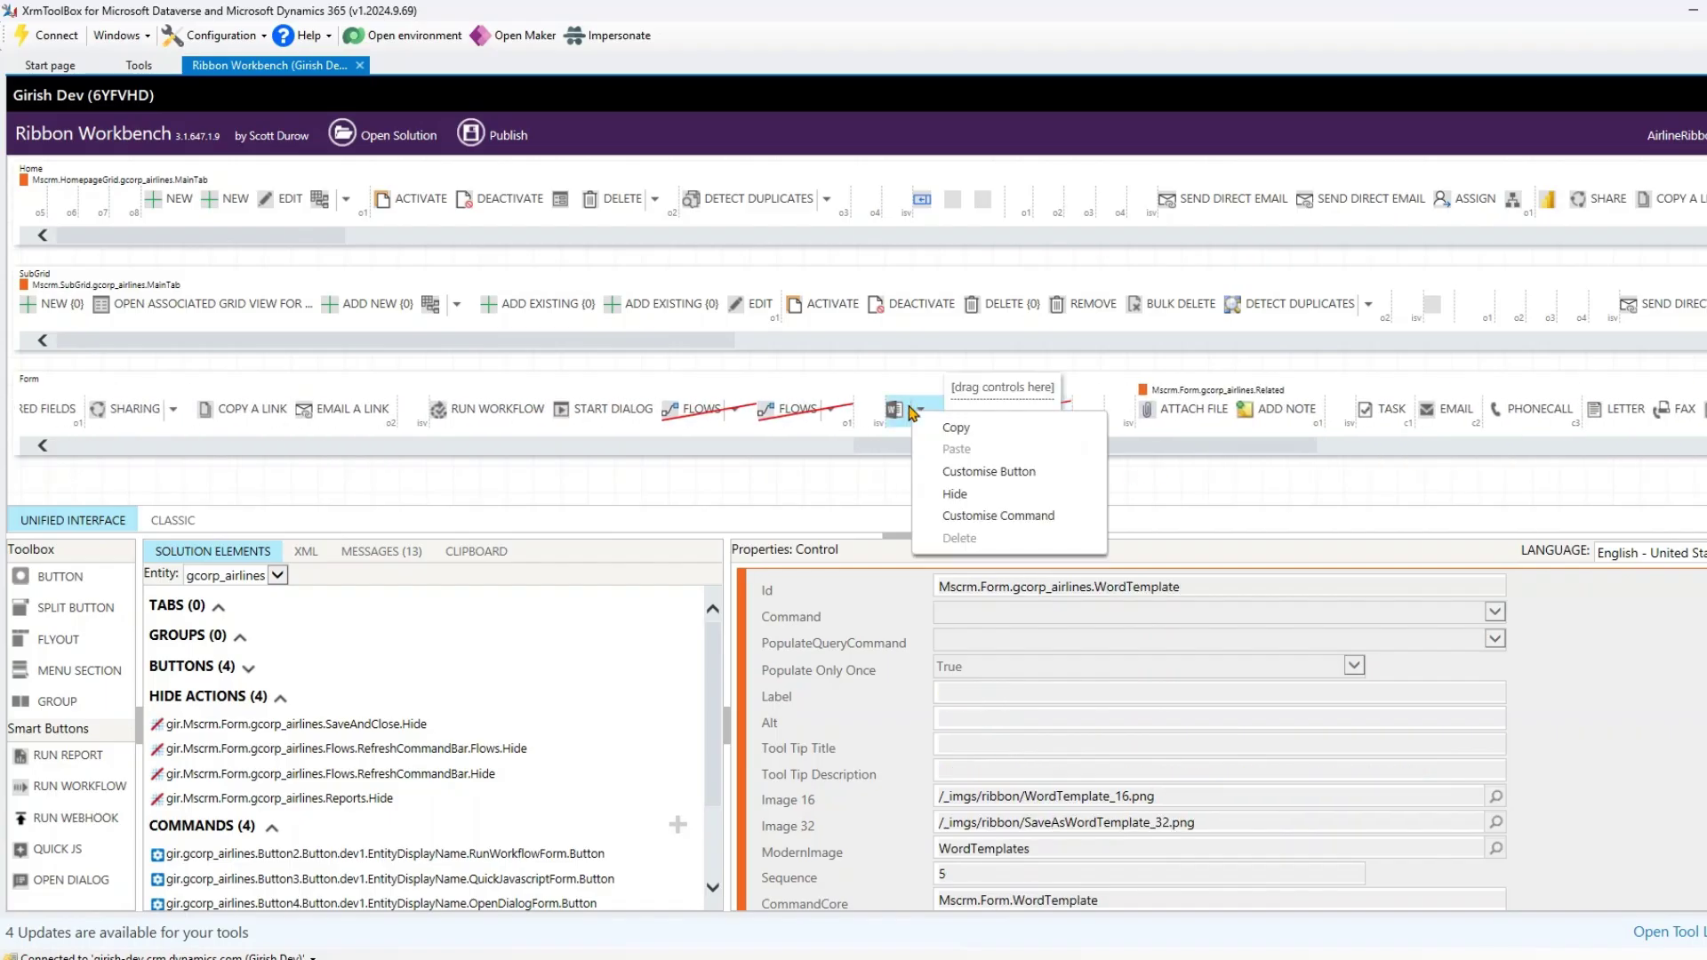
{"action": "left_click", "coordinate": [949, 495]}
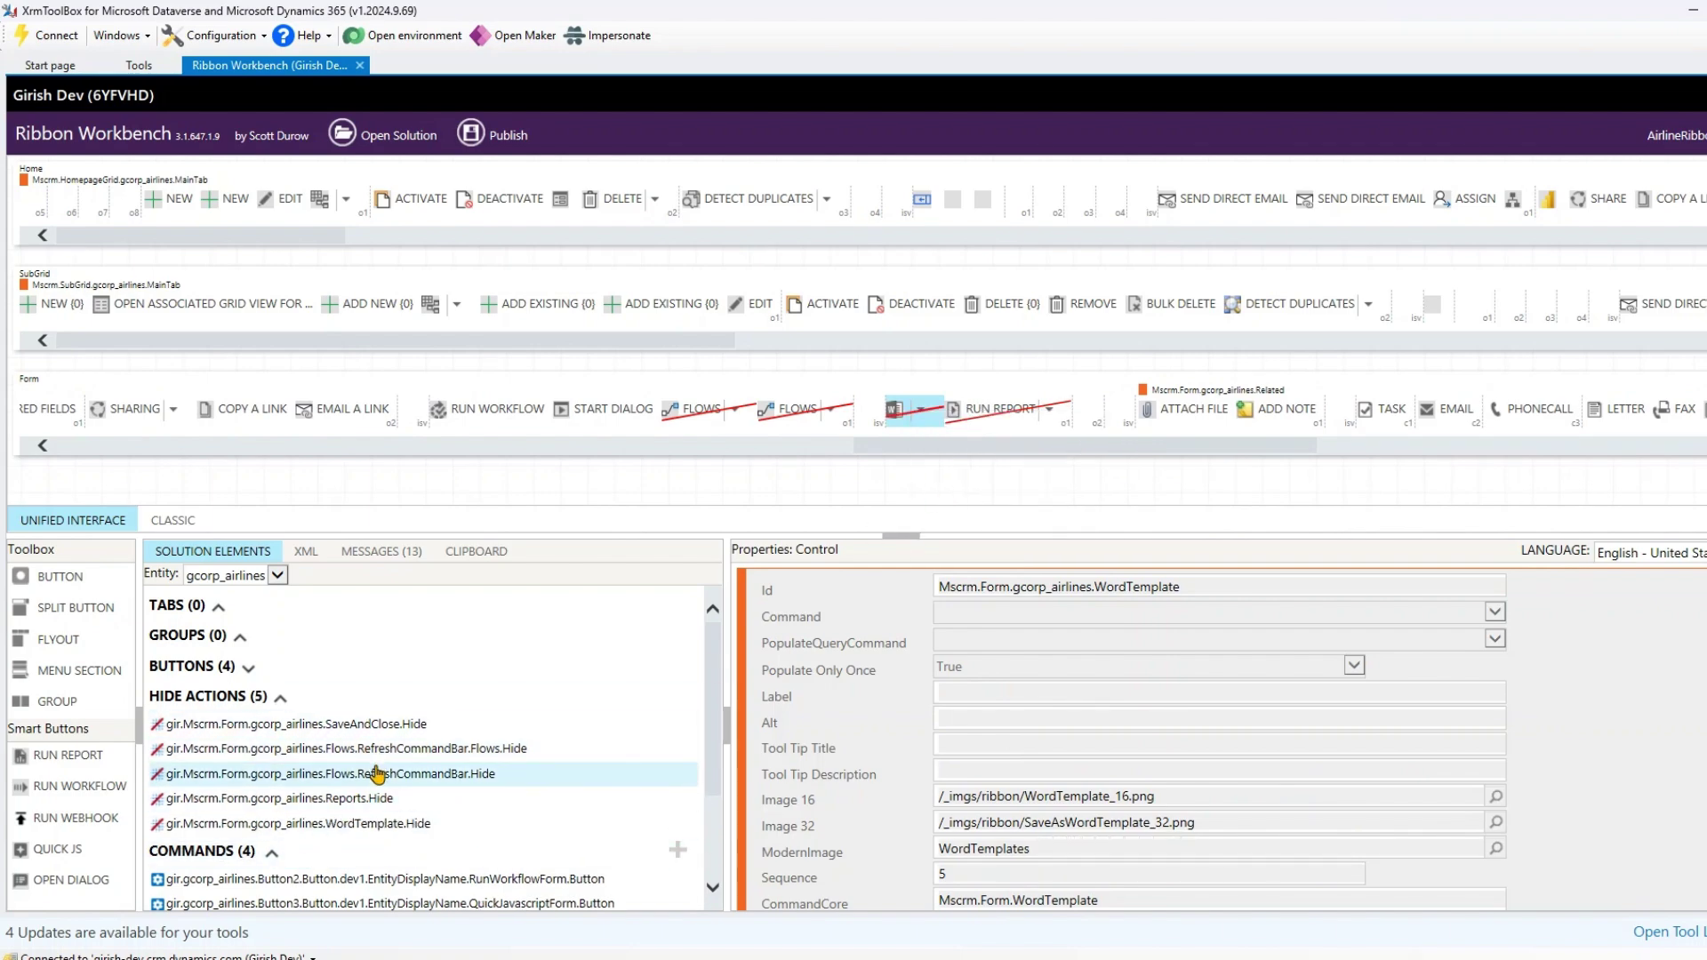
- Hide the Run Workflow button on the Form ribbon
{"action": "left_click_drag", "start_coordinate": [874, 453], "coordinate": [818, 459]}
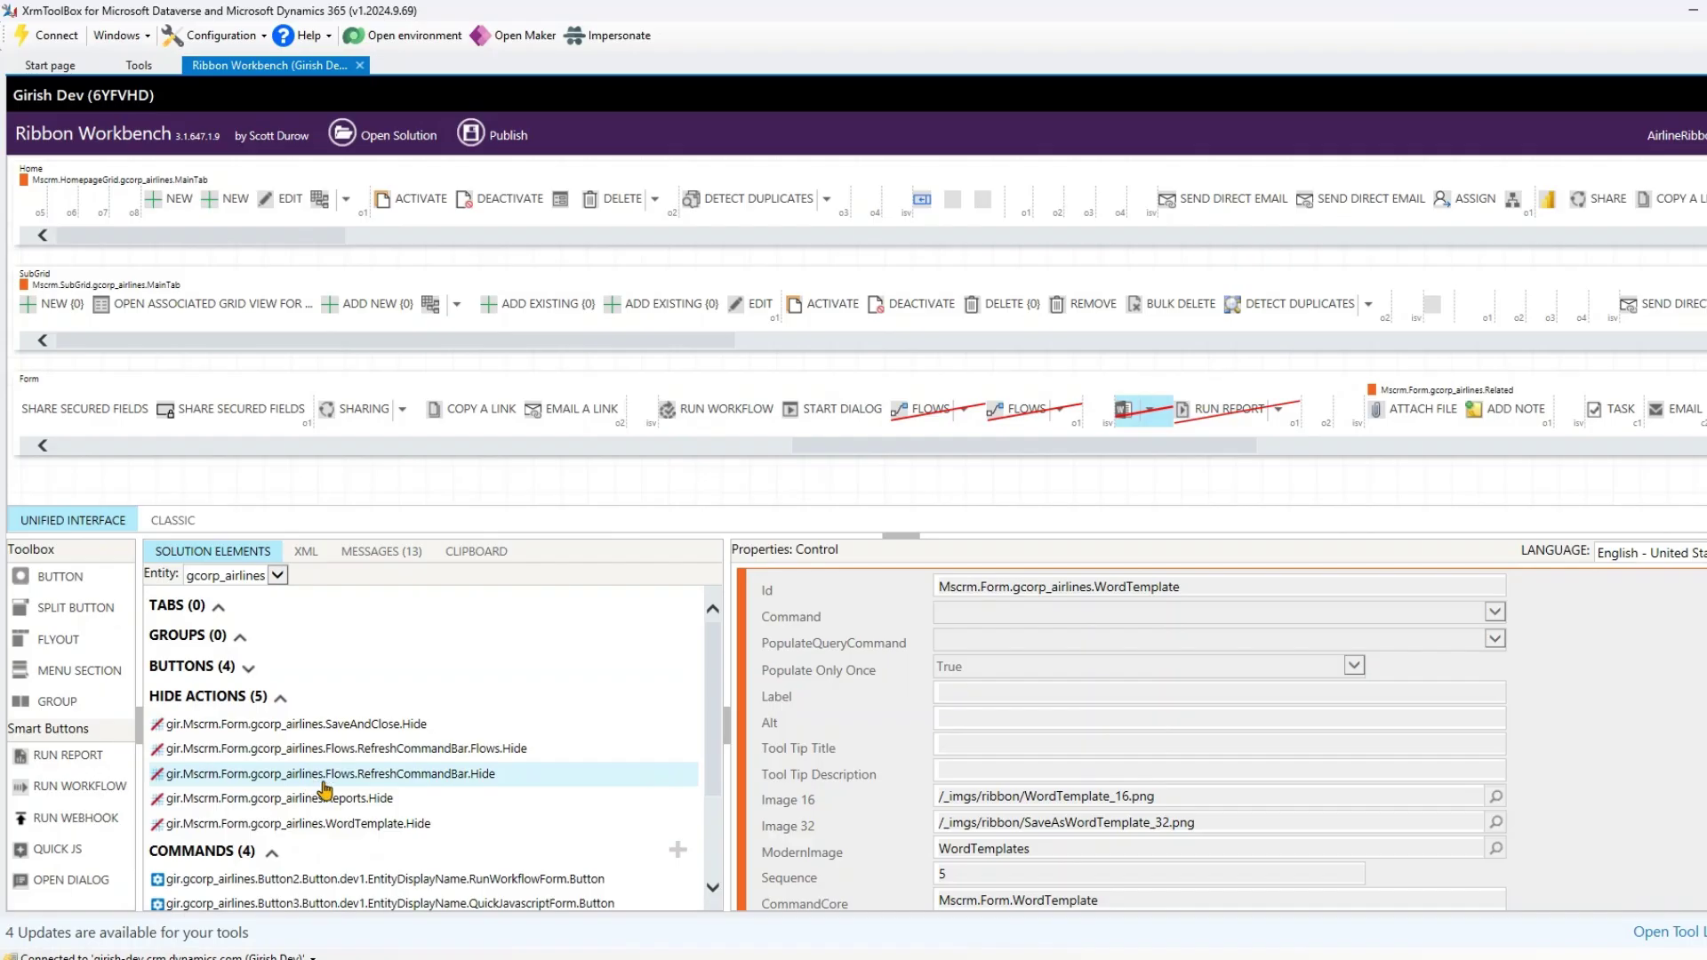
{"action": "left_click", "coordinate": [695, 416]}
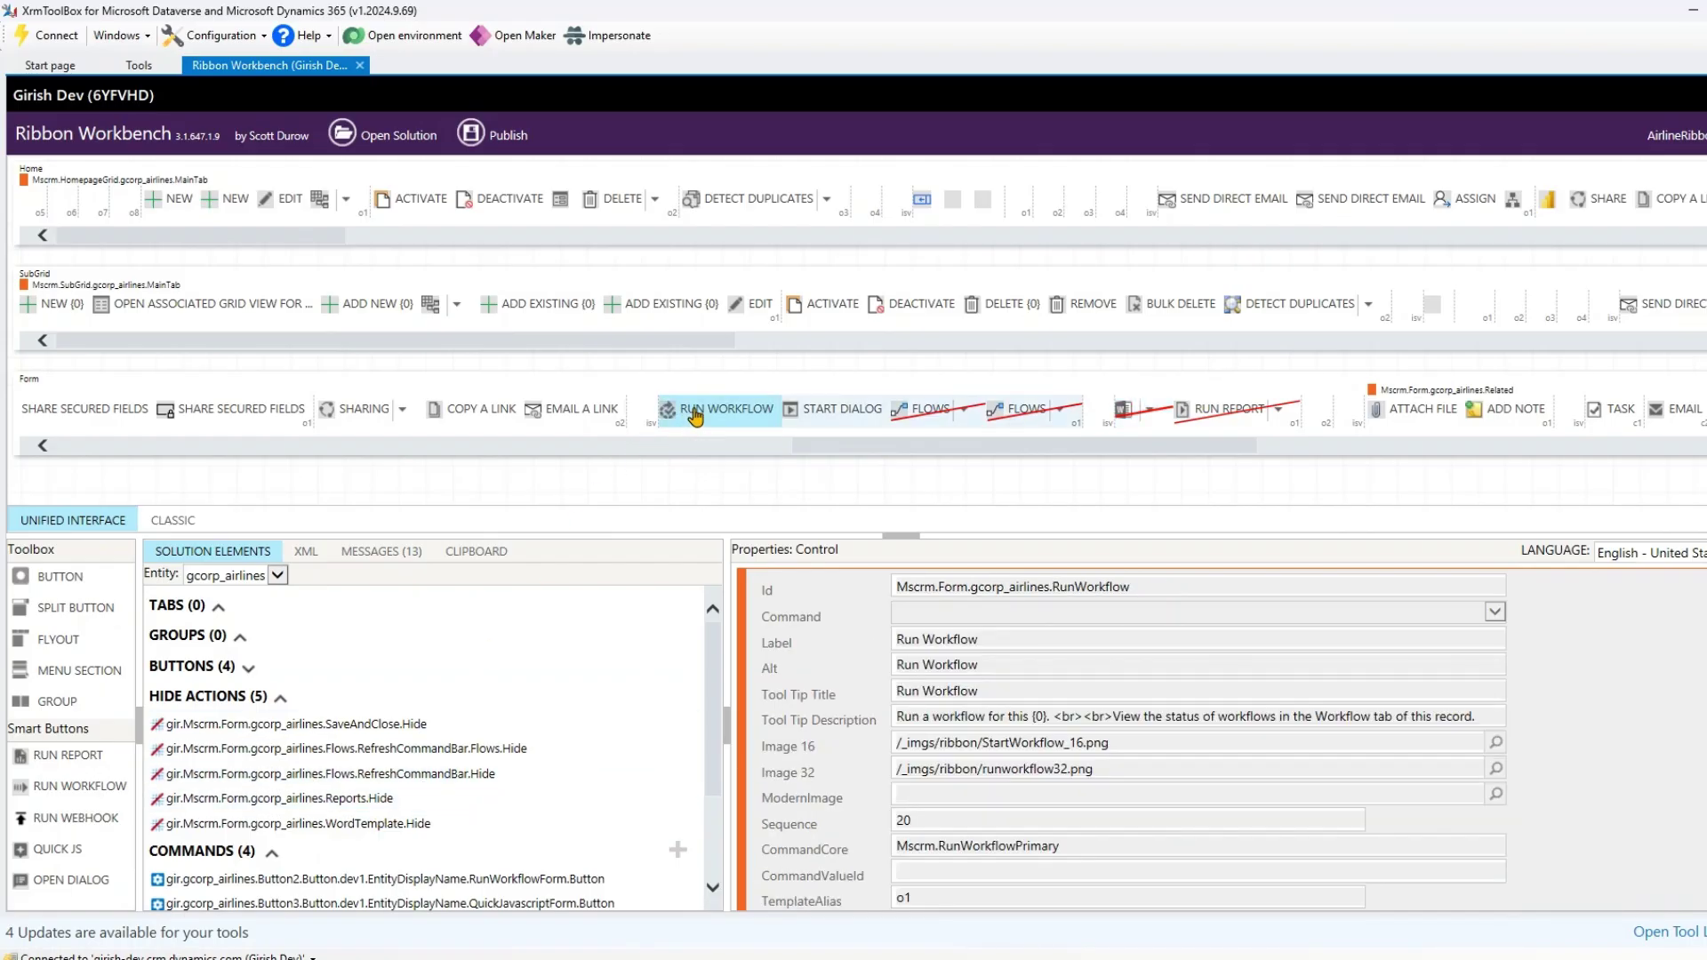
{"action": "right_click", "coordinate": [695, 416]}
{"action": "left_click", "coordinate": [747, 493]}
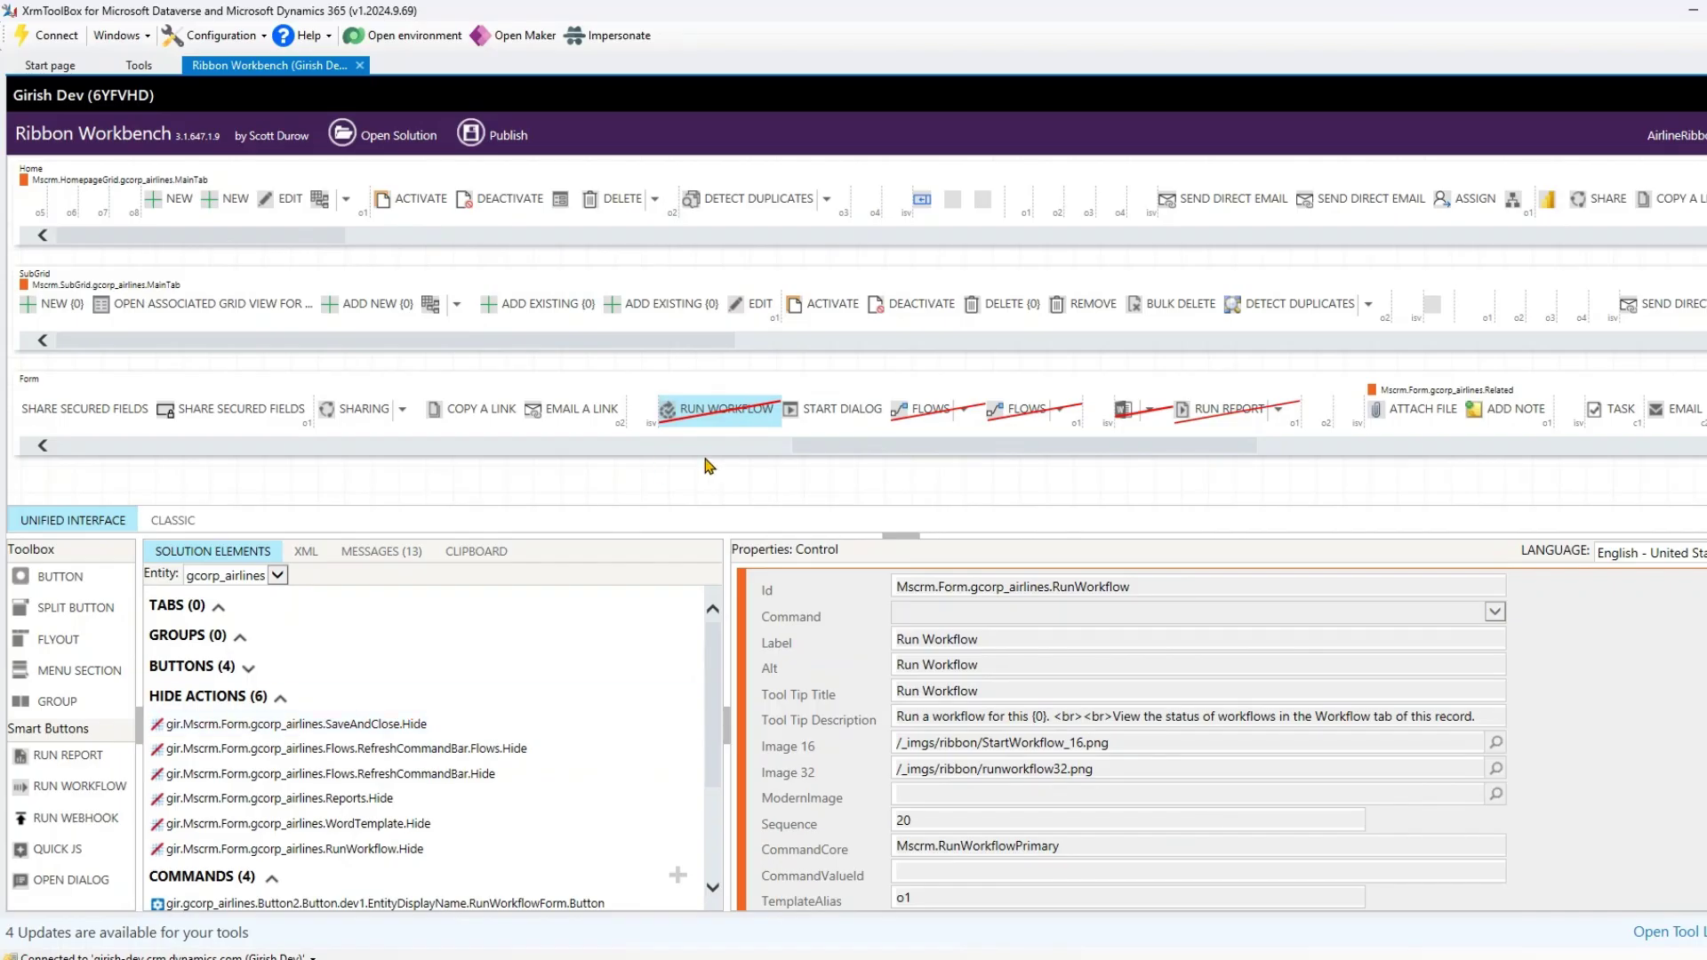
- Publish the ribbon customizations of the gcorp_airlines entity and confirm the publish
{"action": "left_click_drag", "start_coordinate": [898, 454], "coordinate": [152, 496]}
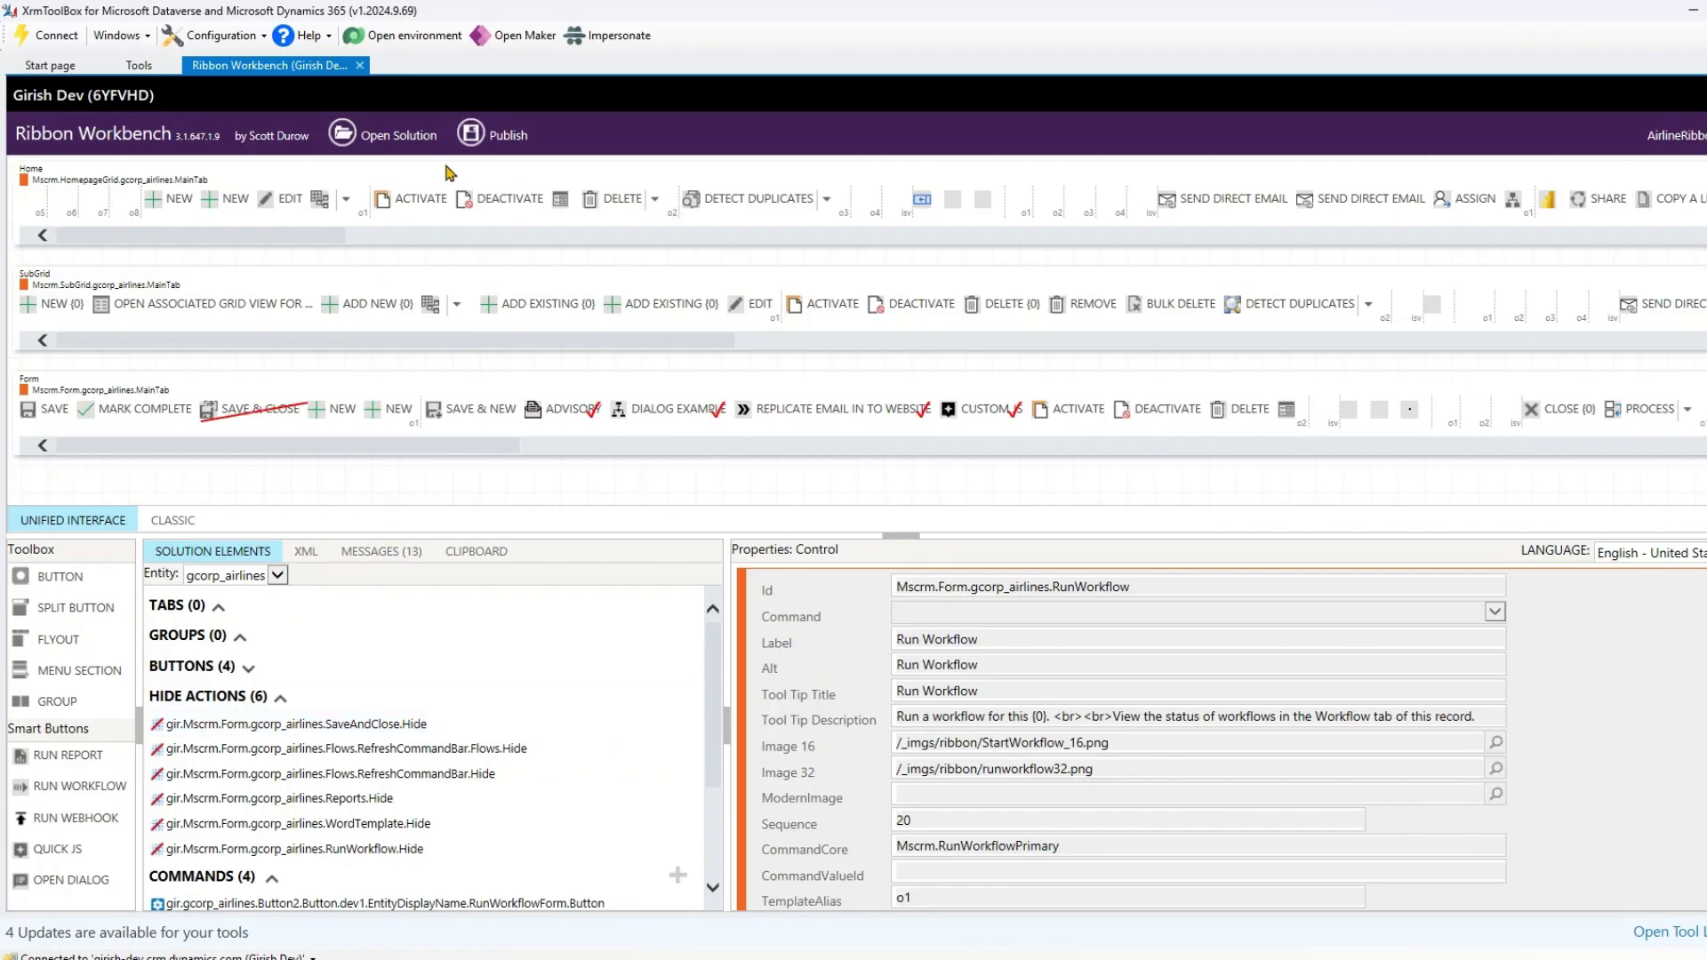
{"action": "left_click", "coordinate": [495, 141]}
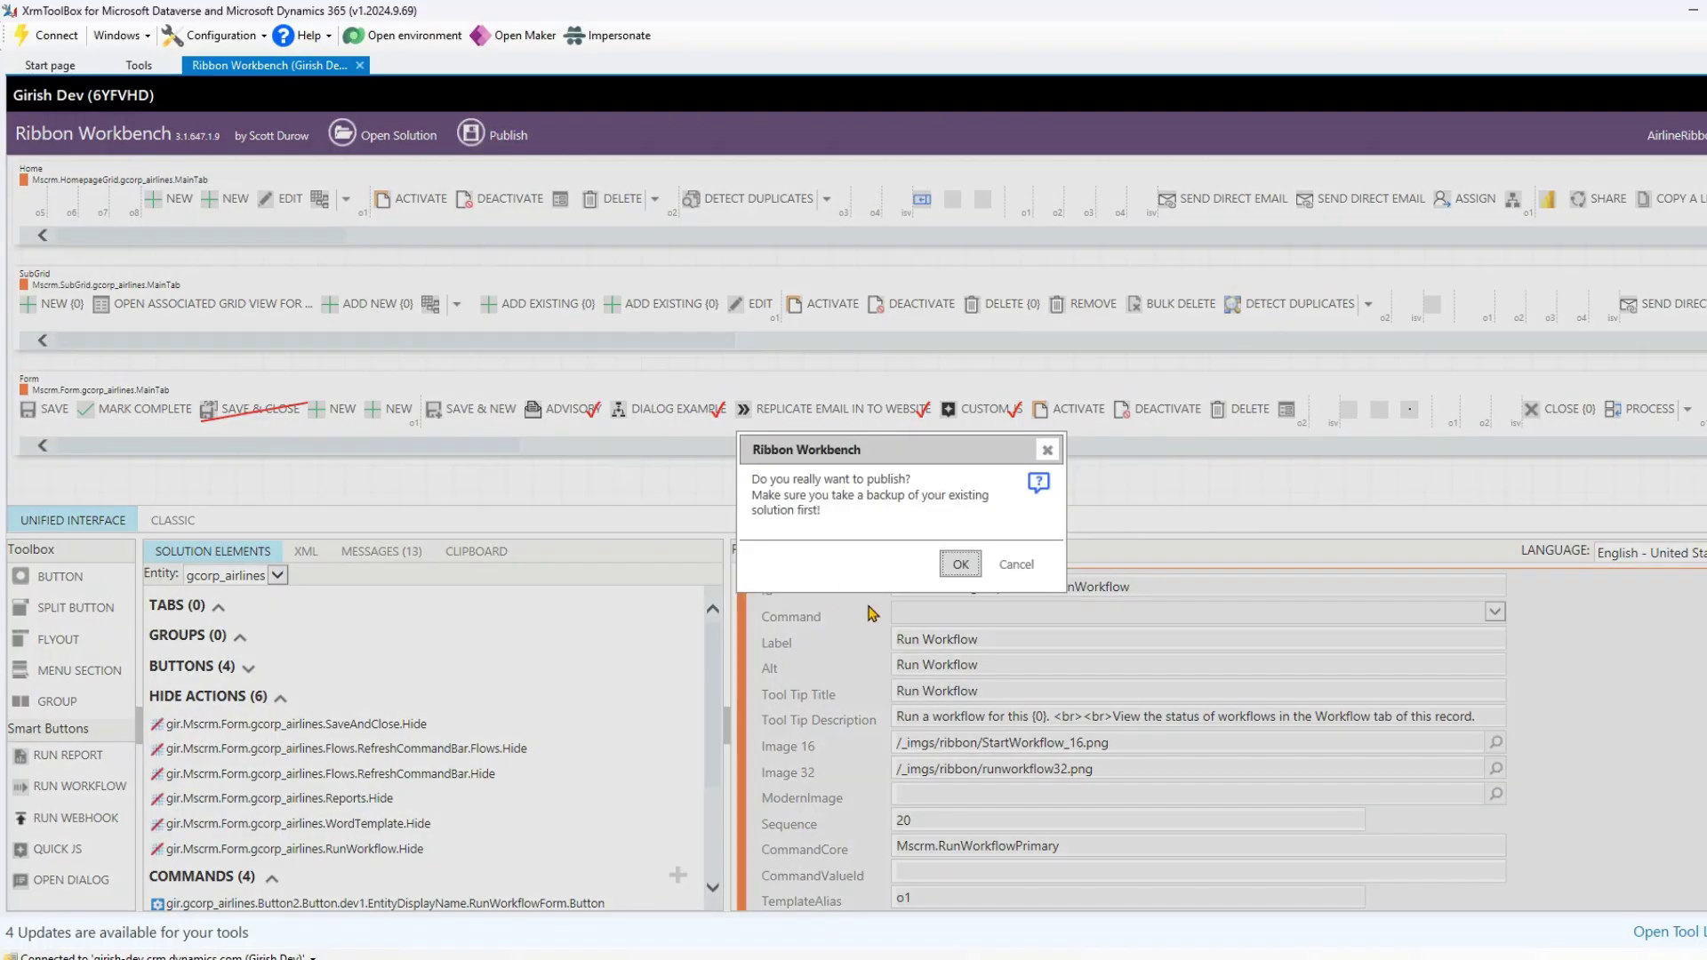
{"action": "left_click", "coordinate": [955, 563]}
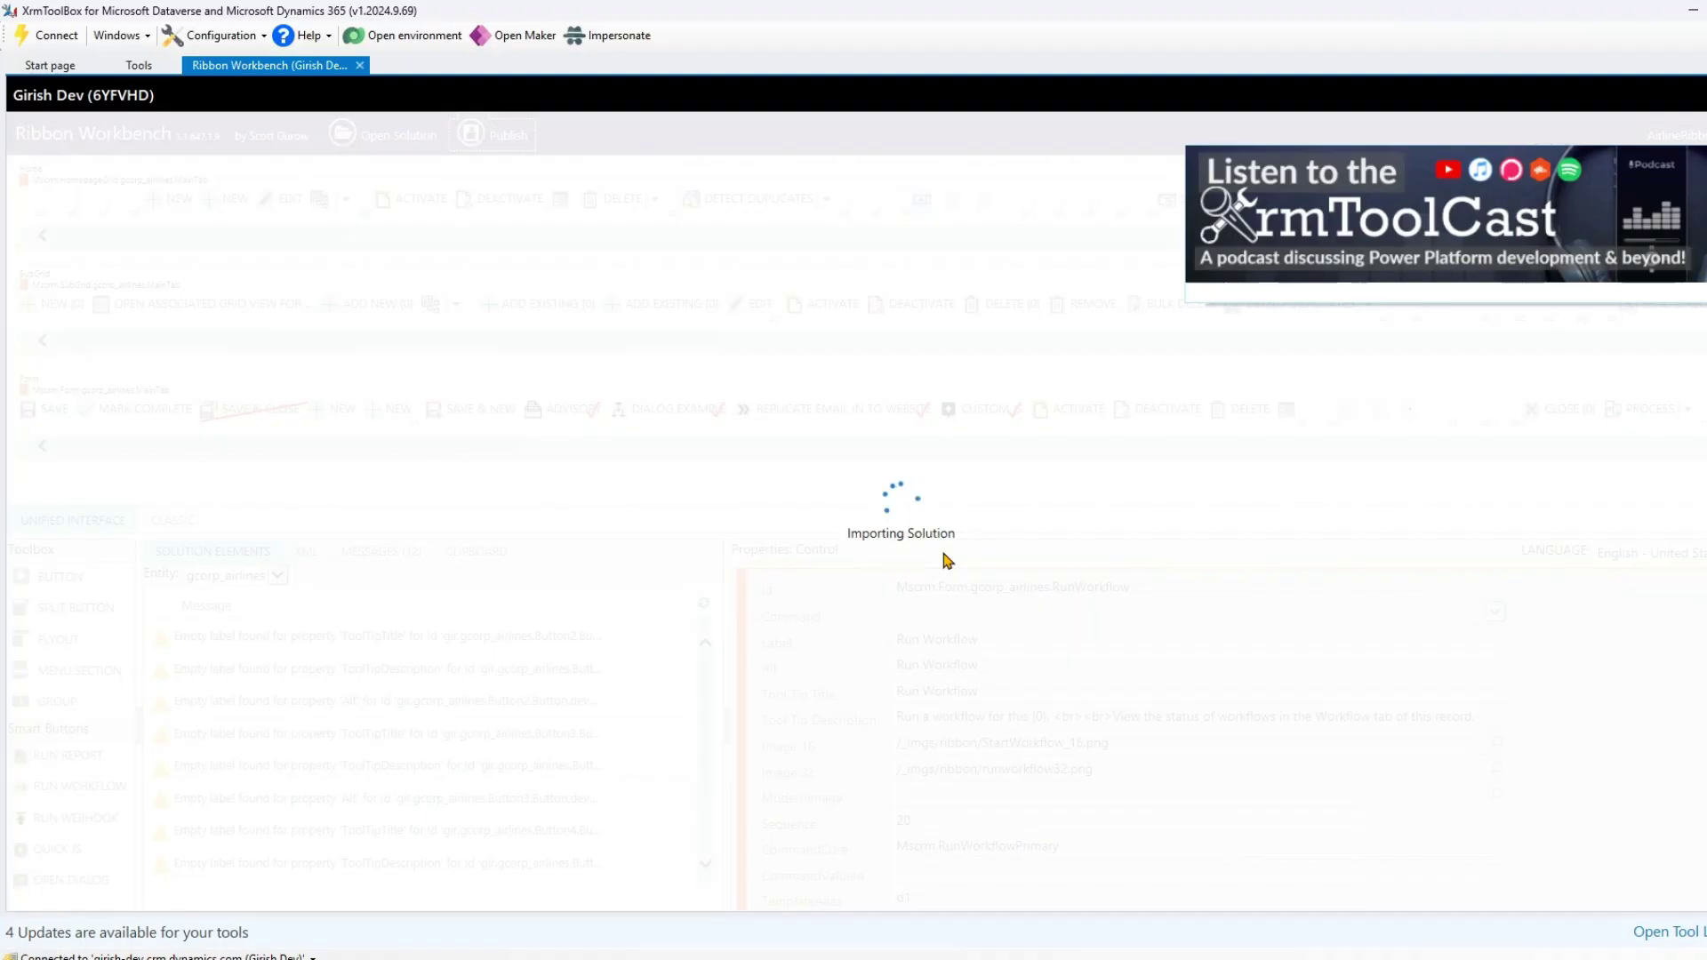
- Switch to the browser and review the Air India form's command bar and overflow commands, including New, Delete, Flow, Word Templates and Run Report
{"action": "mouse_move", "coordinate": [676, 948]}
{"action": "left_click", "coordinate": [672, 880]}
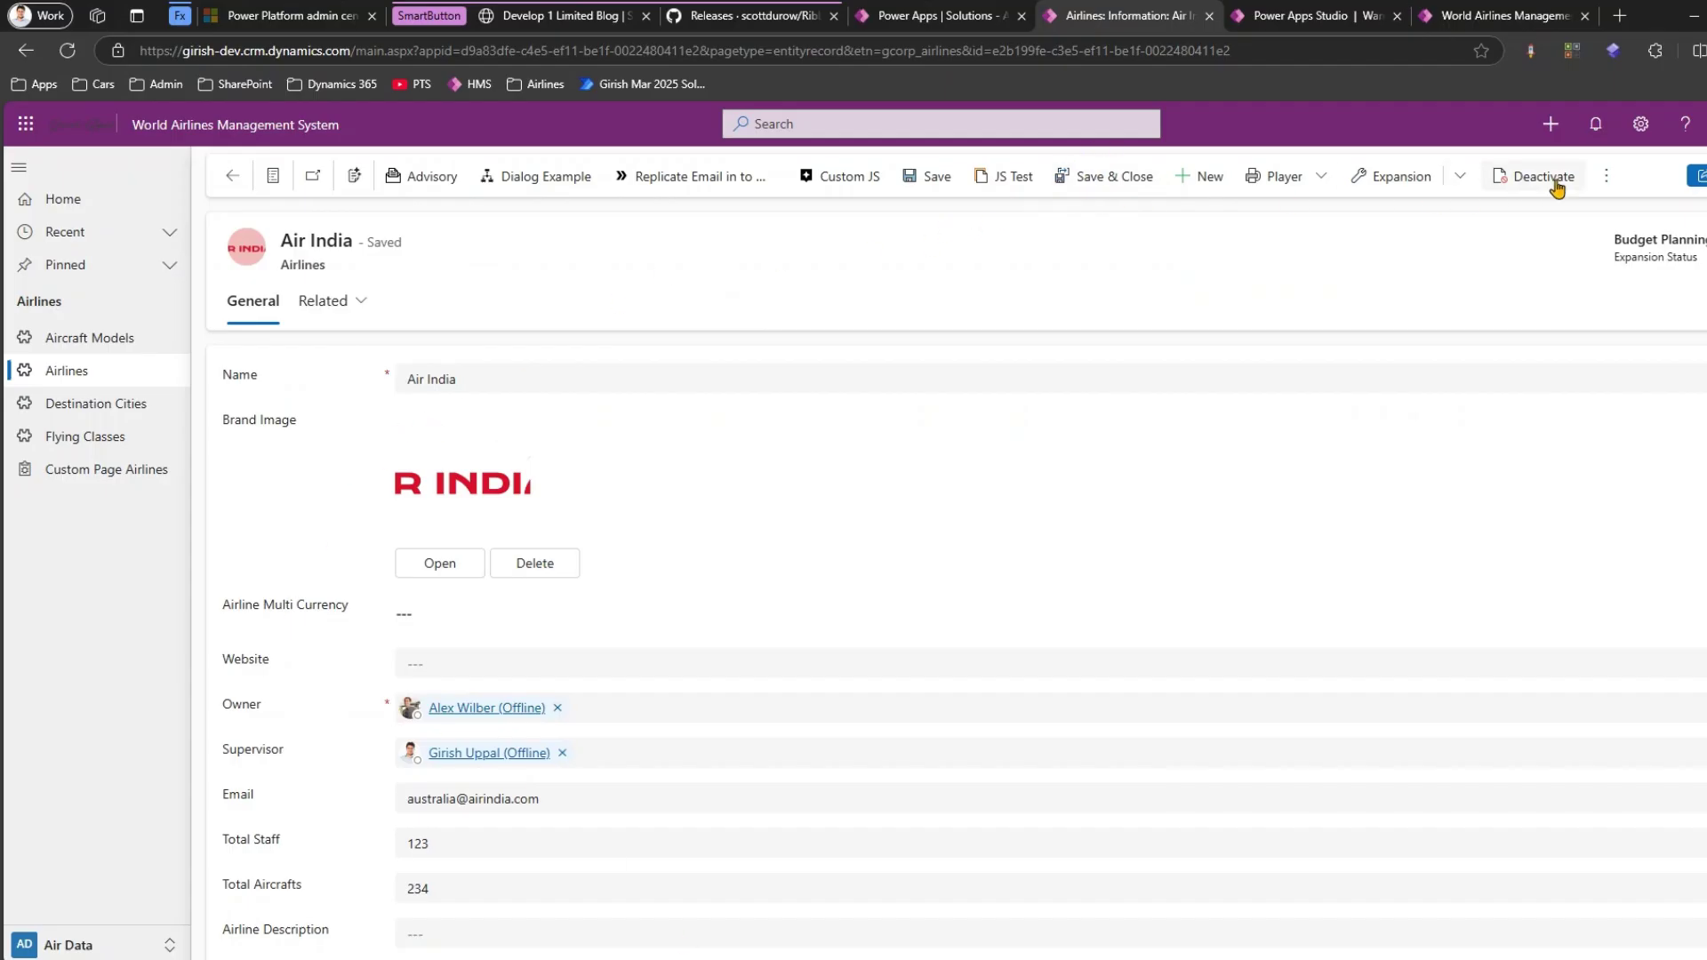
{"action": "left_click", "coordinate": [1605, 178]}
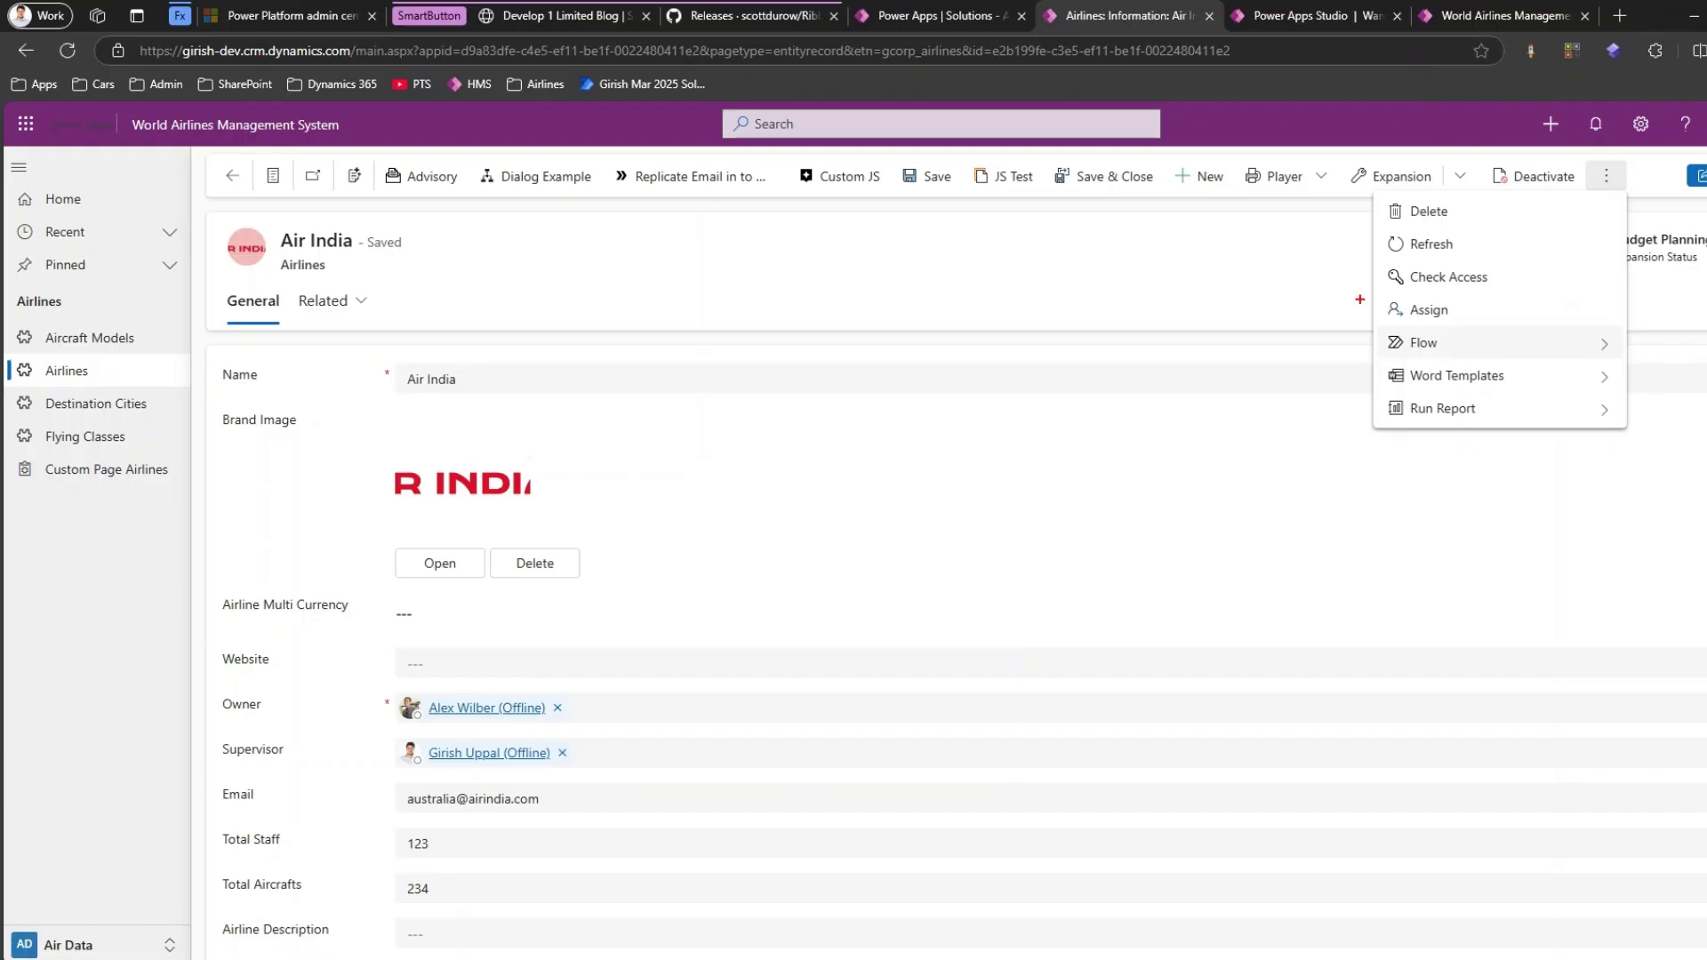
{"action": "left_click_drag", "start_coordinate": [1352, 224], "coordinate": [1676, 383]}
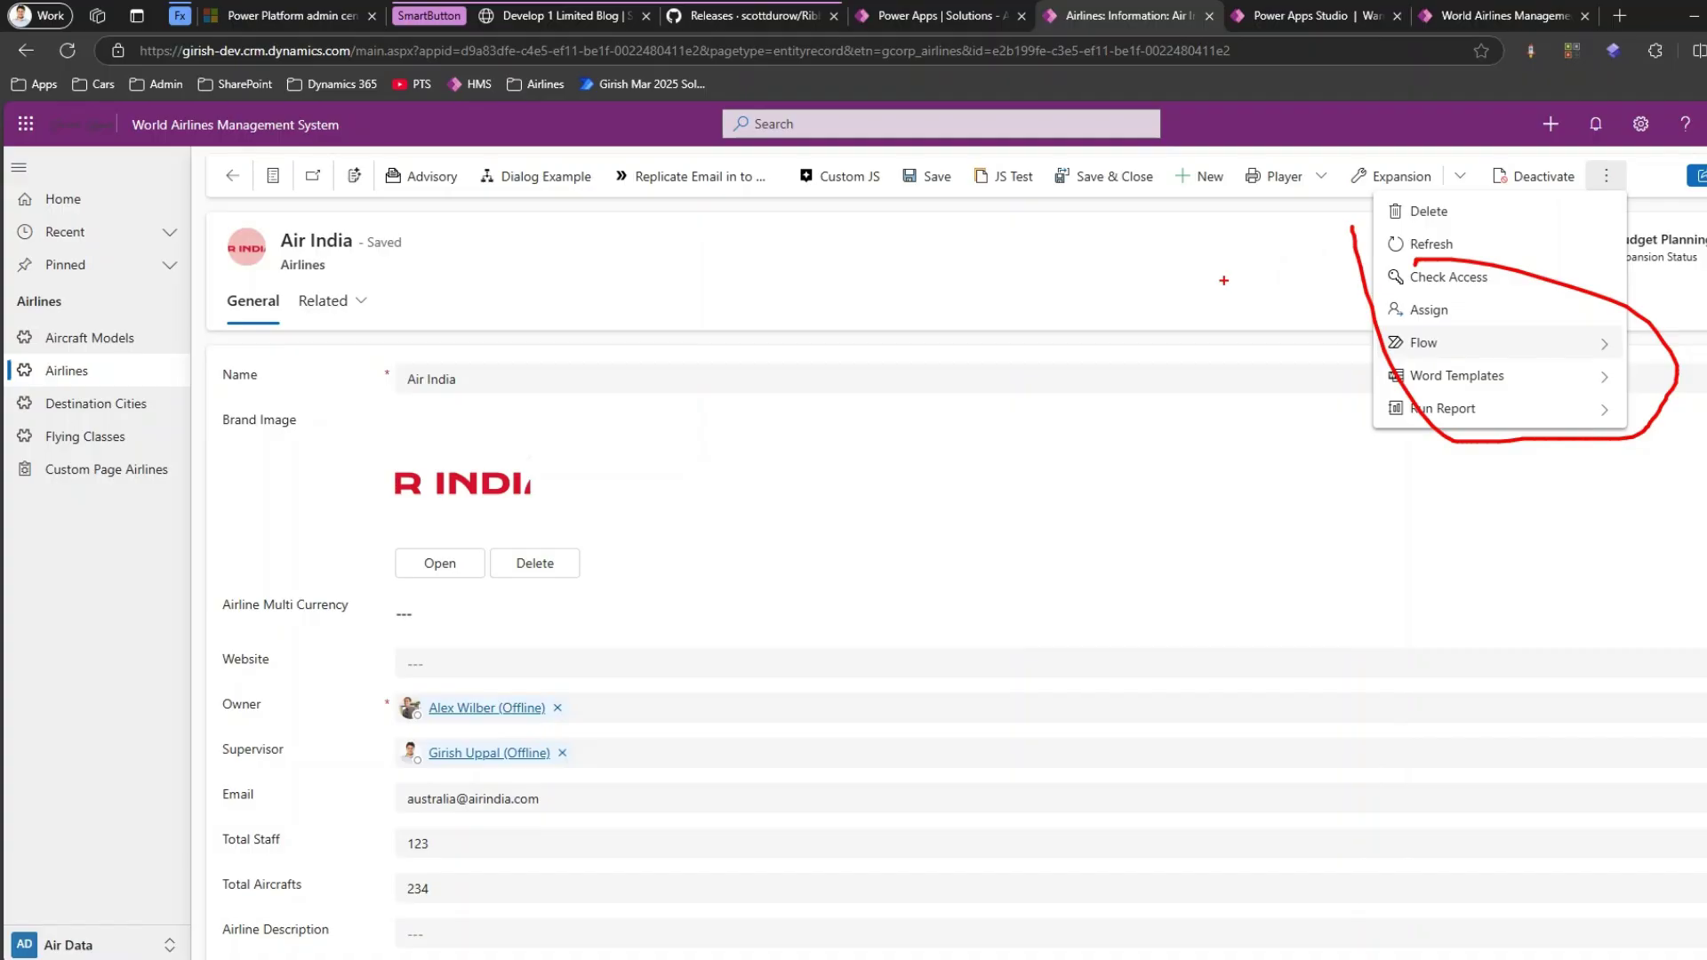
{"action": "mouse_move", "coordinate": [1370, 216]}
{"action": "left_mouse_down"}
{"action": "mouse_move", "coordinate": [1370, 190]}
{"action": "mouse_move", "coordinate": [1424, 194]}
{"action": "mouse_move", "coordinate": [1372, 222]}
{"action": "left_mouse_up"}
{"action": "mouse_move", "coordinate": [1166, 160]}
{"action": "left_mouse_down"}
{"action": "mouse_move", "coordinate": [1243, 178]}
{"action": "mouse_move", "coordinate": [1245, 208]}
{"action": "left_mouse_up"}
{"action": "mouse_move", "coordinate": [1219, 372]}
{"action": "left_mouse_down"}
{"action": "mouse_move", "coordinate": [1183, 213]}
{"action": "mouse_move", "coordinate": [1254, 352]}
{"action": "mouse_move", "coordinate": [1321, 231]}
{"action": "mouse_move", "coordinate": [1350, 228]}
{"action": "left_mouse_up"}
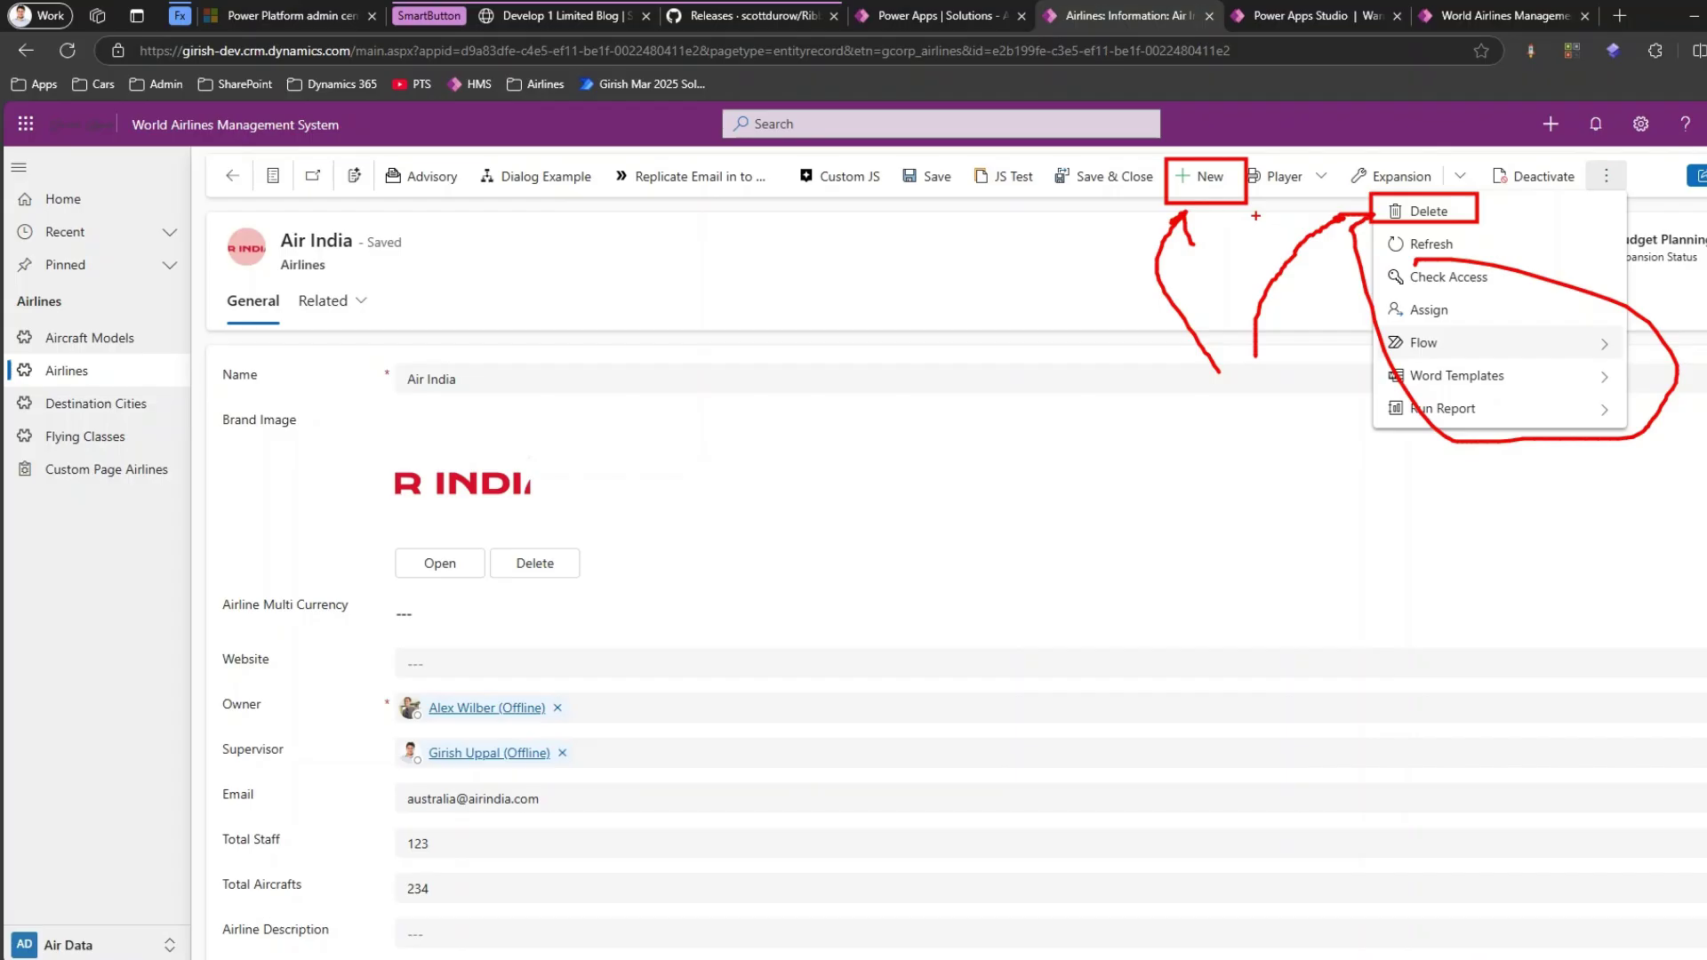
{"action": "mouse_move", "coordinate": [1497, 289]}
{"action": "left_mouse_down"}
{"action": "mouse_move", "coordinate": [1445, 440]}
{"action": "mouse_move", "coordinate": [1428, 315]}
{"action": "left_mouse_up"}
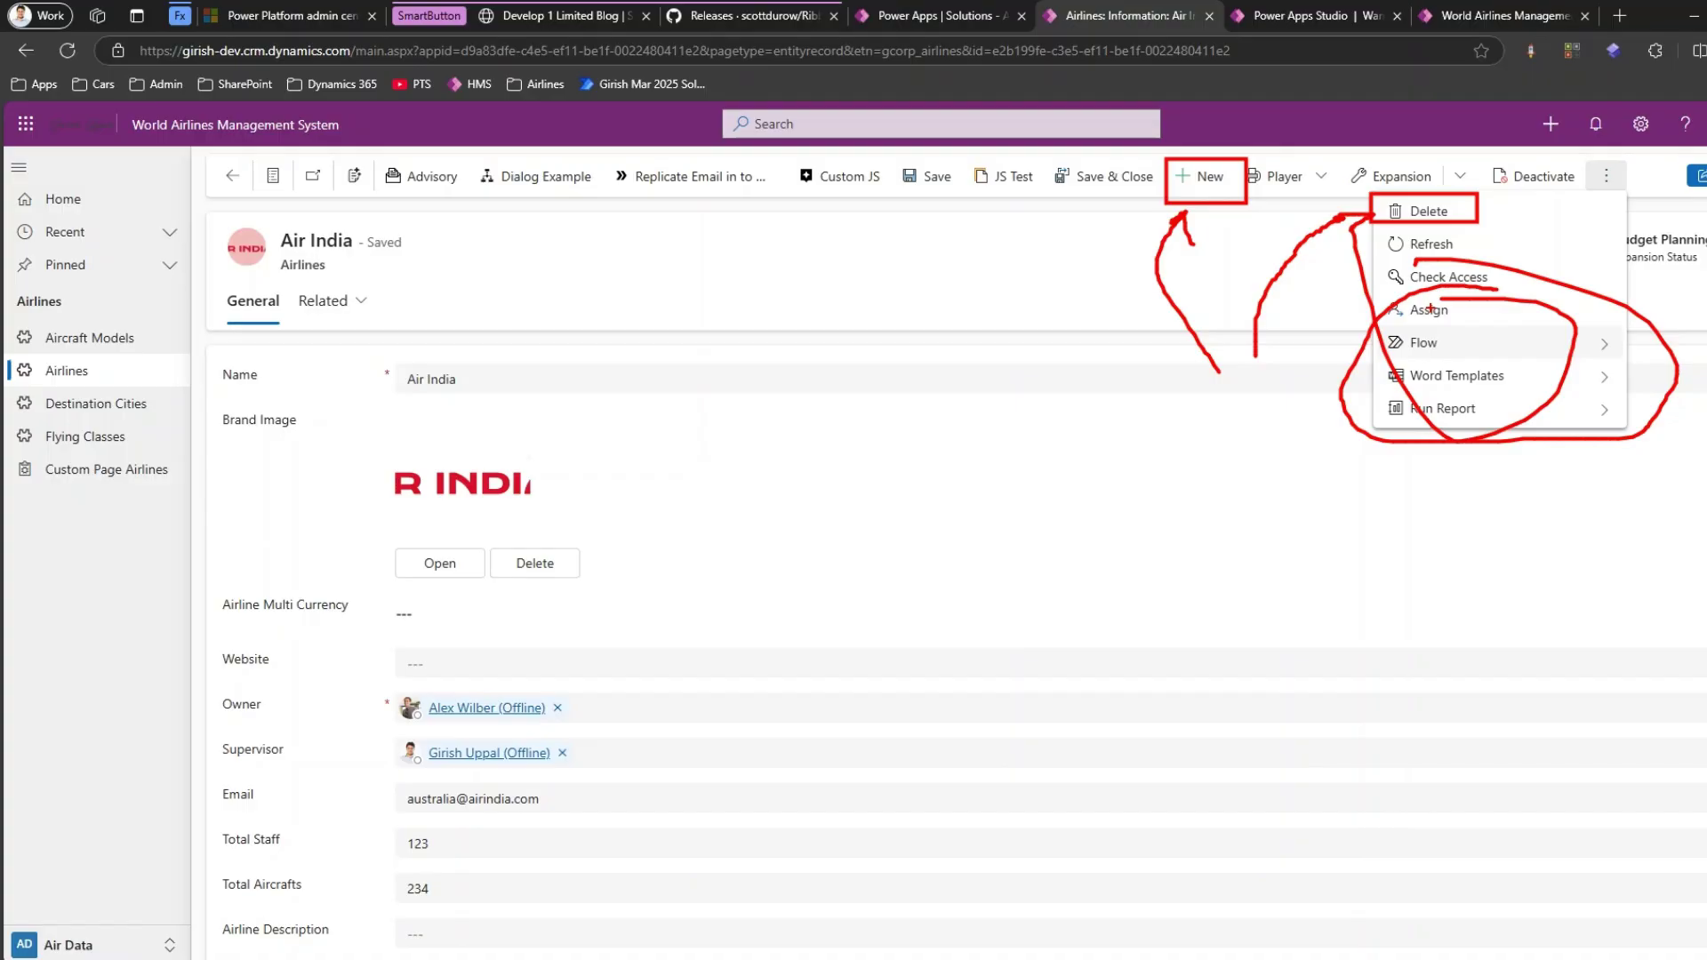
{"action": "key", "text": "Escape"}
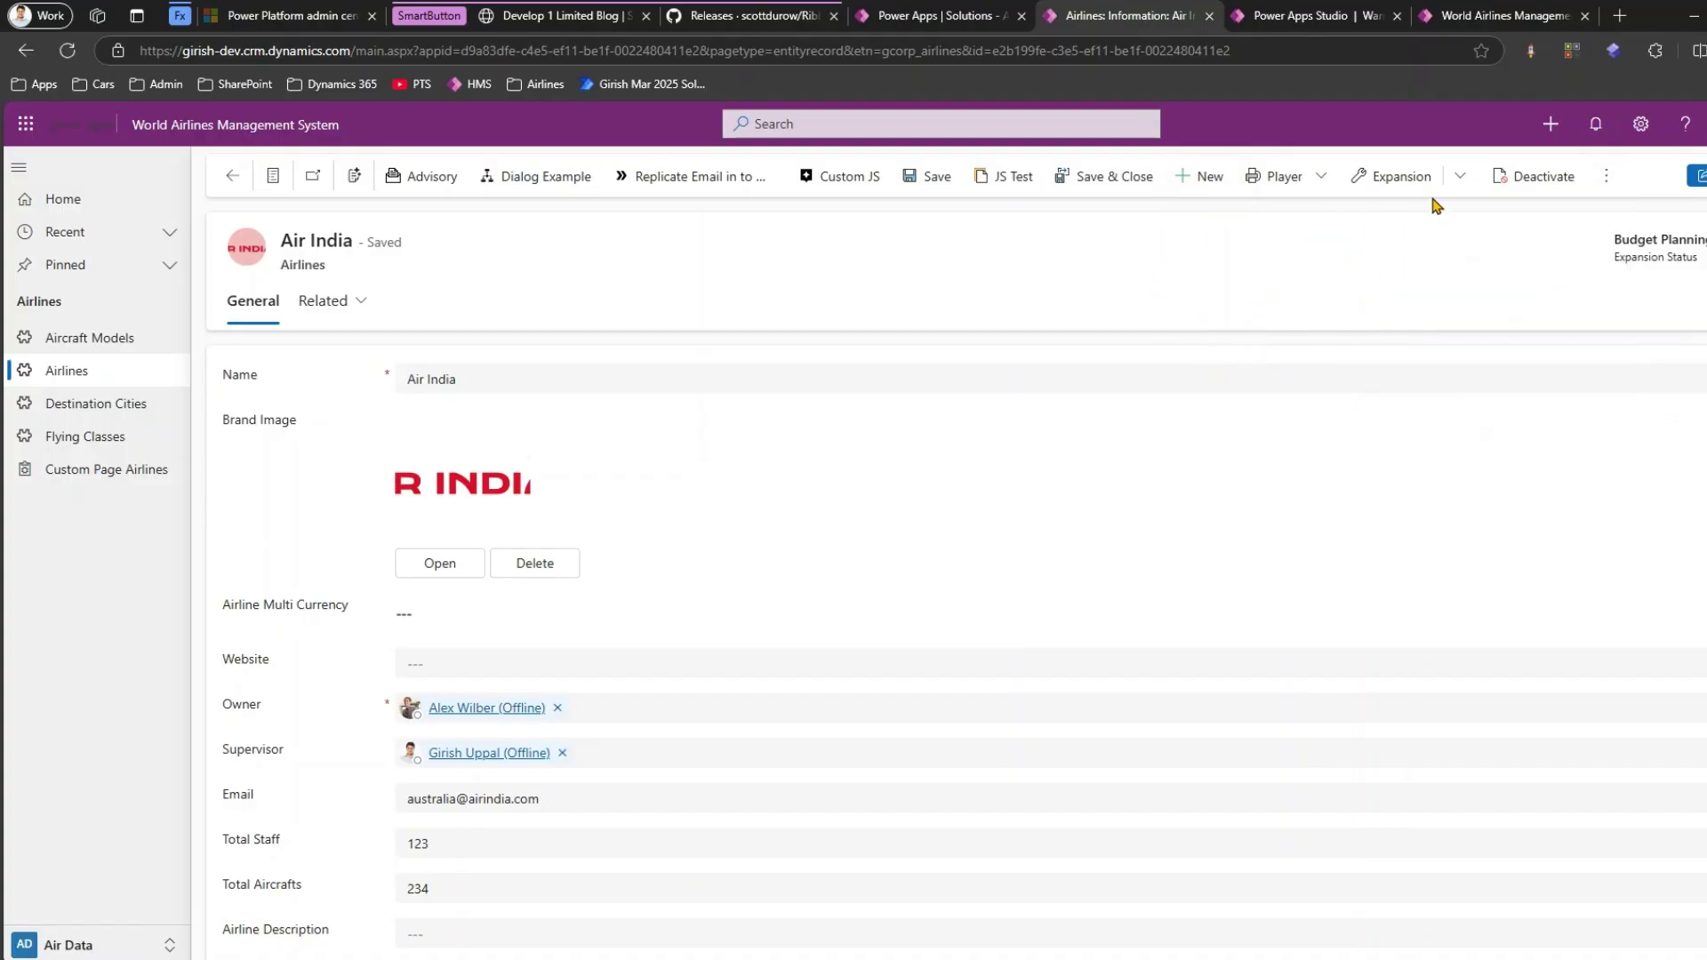
{"action": "left_click", "coordinate": [1605, 176]}
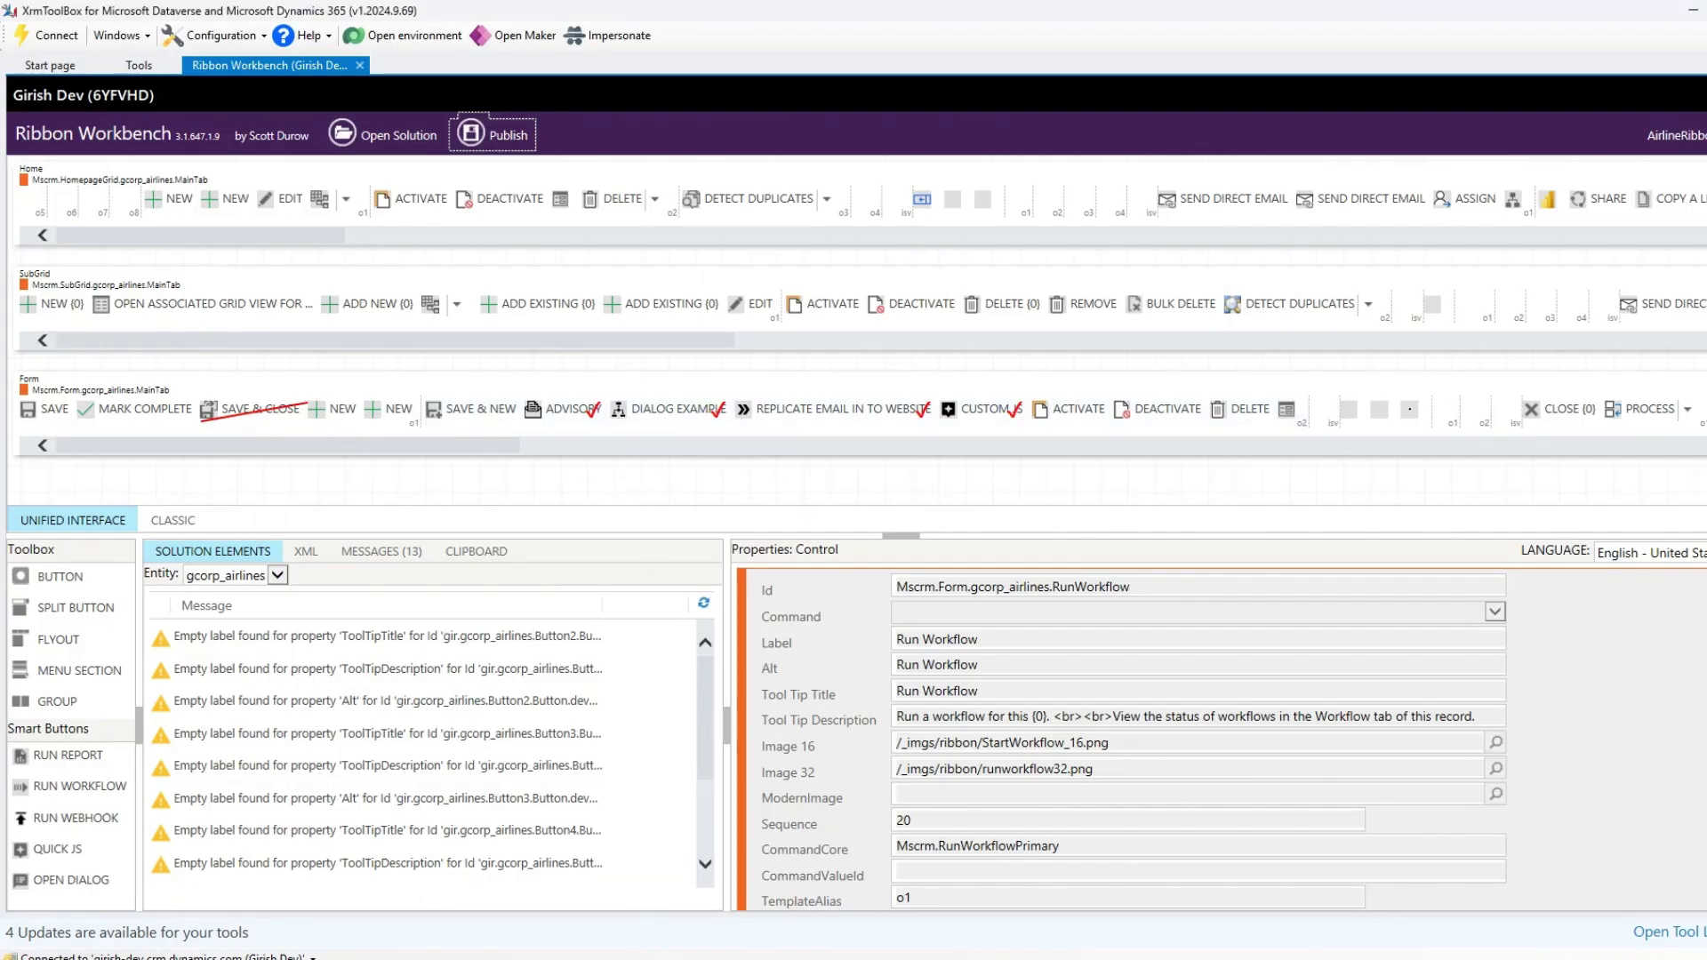
- Return from Ribbon Workbench to the browser, open the Air France record from the Airlines list, and check its command bar and overflow commands
{"action": "mouse_move", "coordinate": [674, 955]}
{"action": "left_click", "coordinate": [673, 898]}
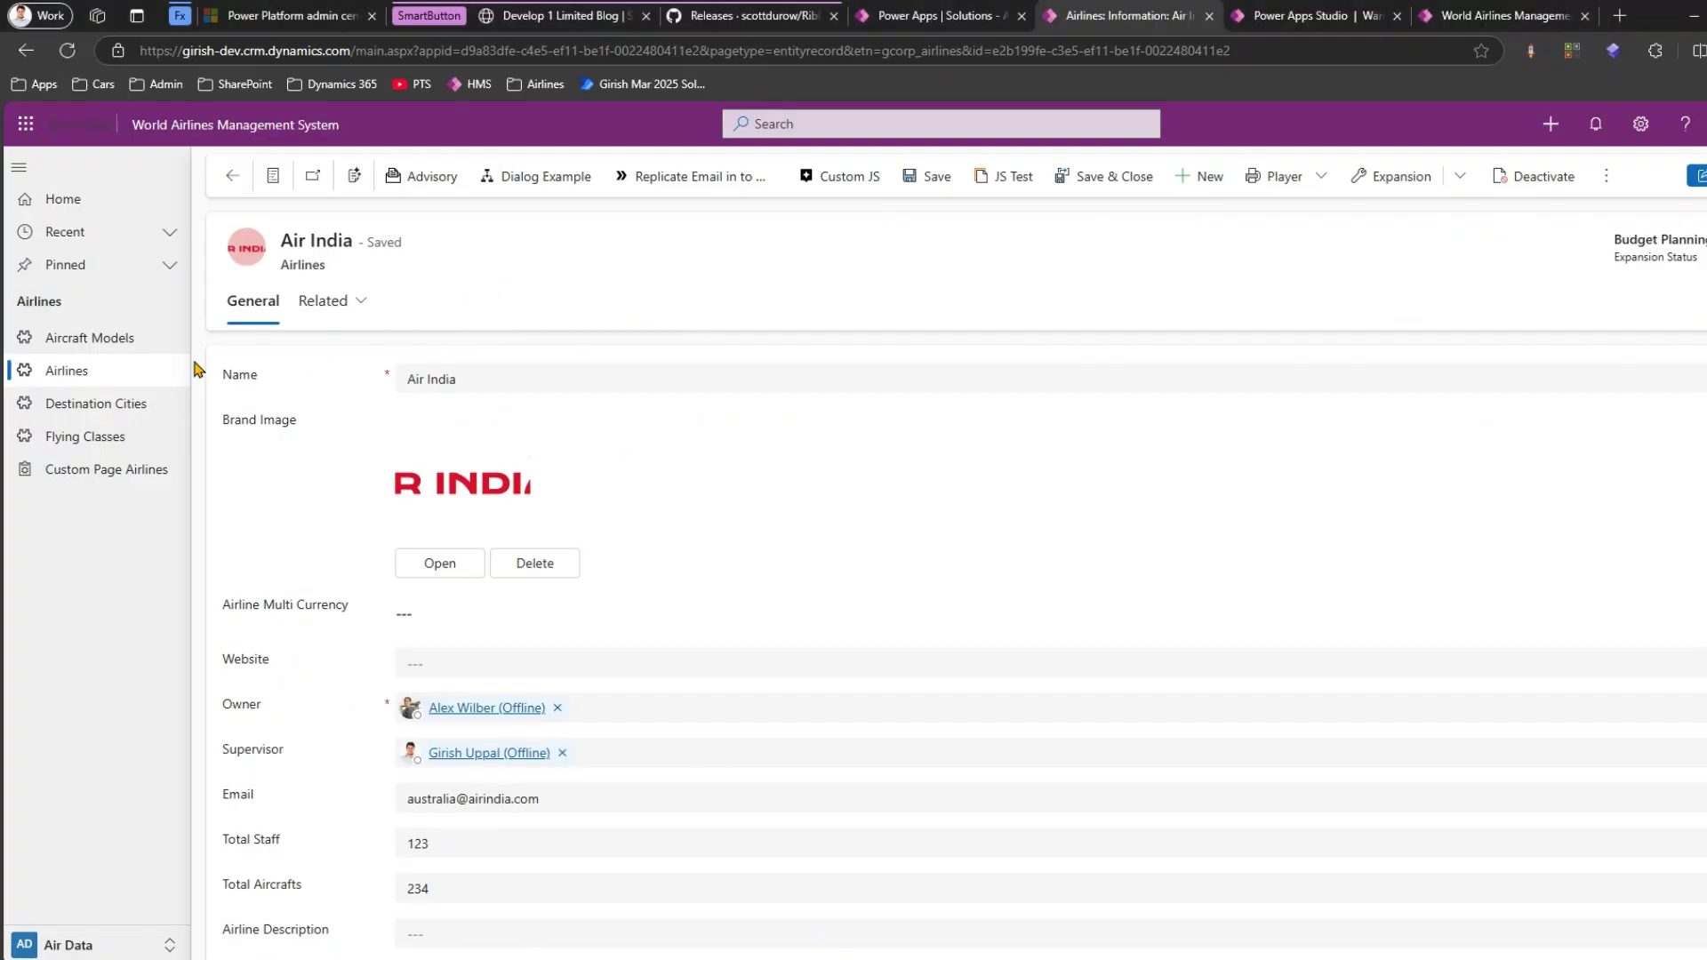
{"action": "left_click", "coordinate": [111, 373]}
{"action": "left_click", "coordinate": [322, 377]}
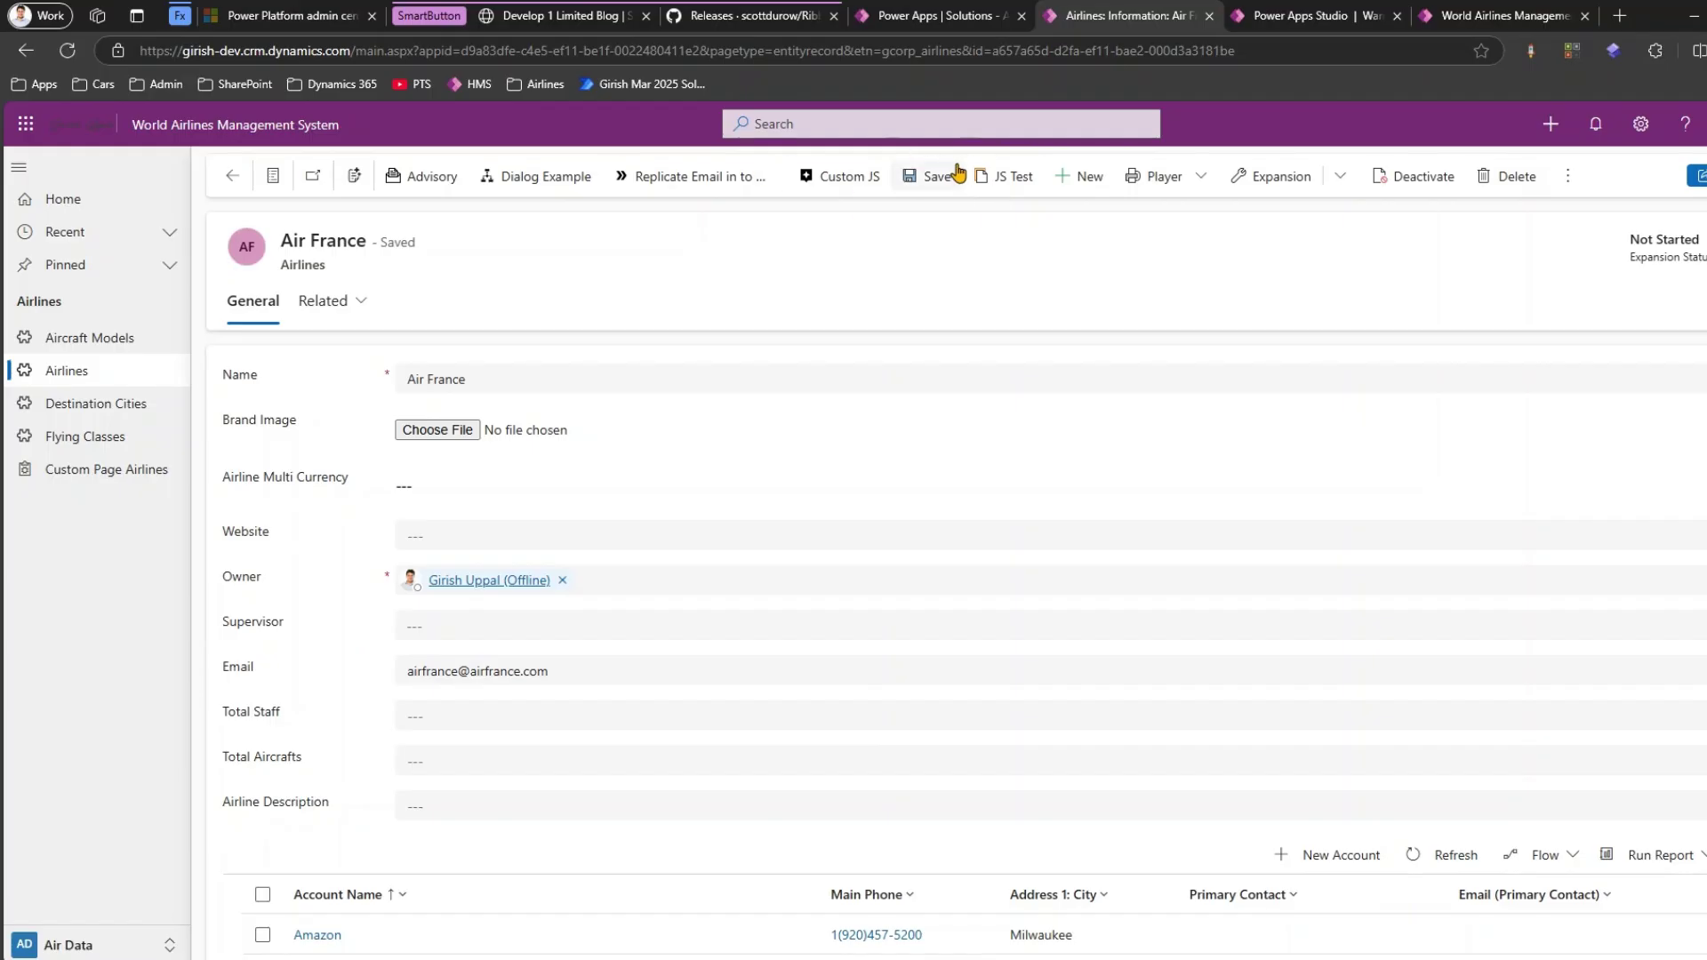
{"action": "left_click", "coordinate": [1570, 190]}
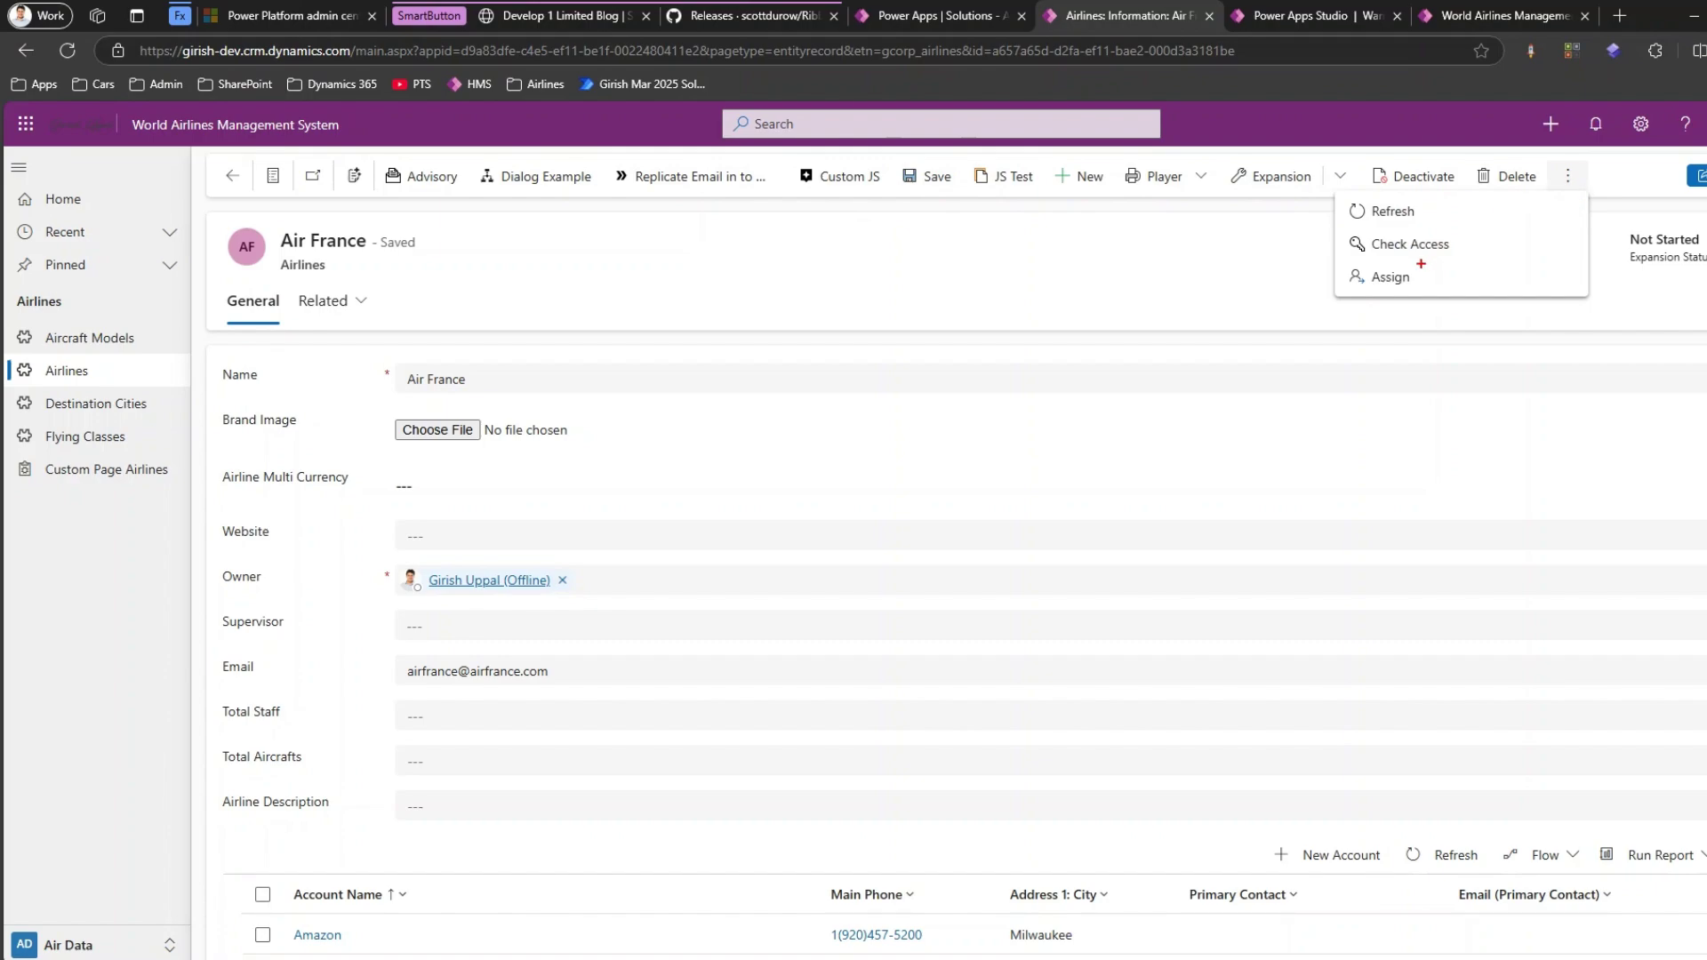
{"action": "mouse_move", "coordinate": [1349, 307]}
{"action": "left_mouse_down"}
{"action": "mouse_move", "coordinate": [1498, 322]}
{"action": "mouse_move", "coordinate": [1312, 318]}
{"action": "mouse_move", "coordinate": [1477, 354]}
{"action": "left_mouse_up"}
{"action": "mouse_move", "coordinate": [1451, 294]}
{"action": "left_mouse_down"}
{"action": "mouse_move", "coordinate": [1397, 391]}
{"action": "mouse_move", "coordinate": [1429, 278]}
{"action": "mouse_move", "coordinate": [1458, 351]}
{"action": "mouse_move", "coordinate": [1415, 378]}
{"action": "left_mouse_up"}
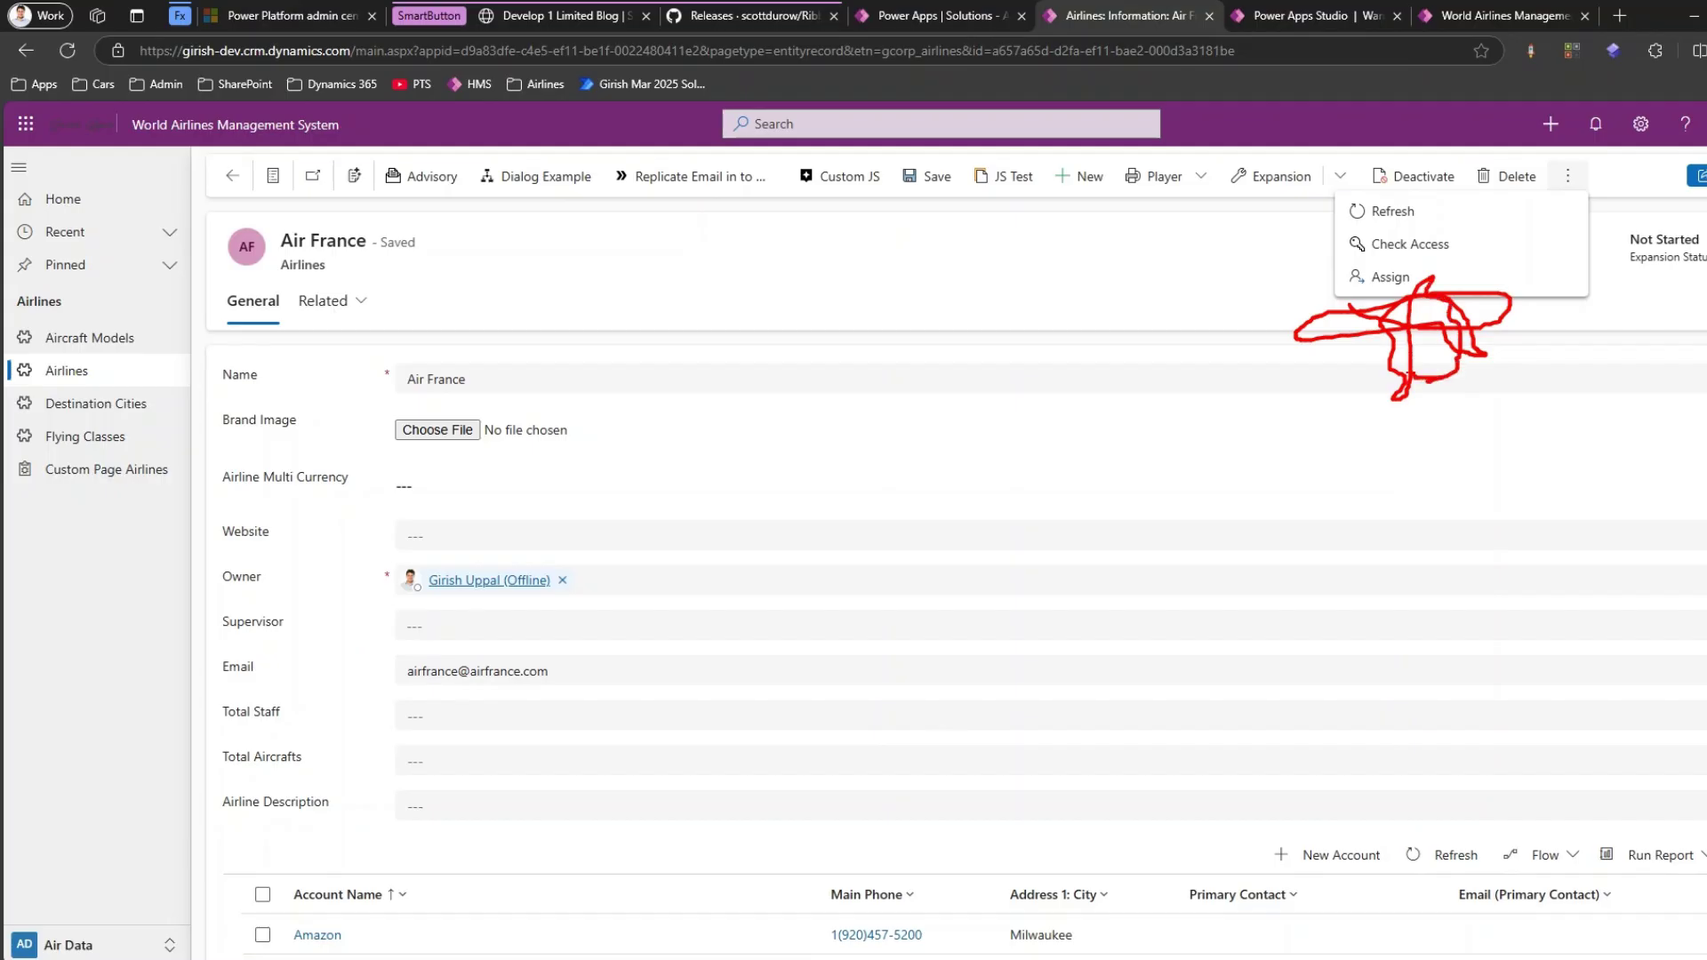
{"action": "key", "text": "Escape"}
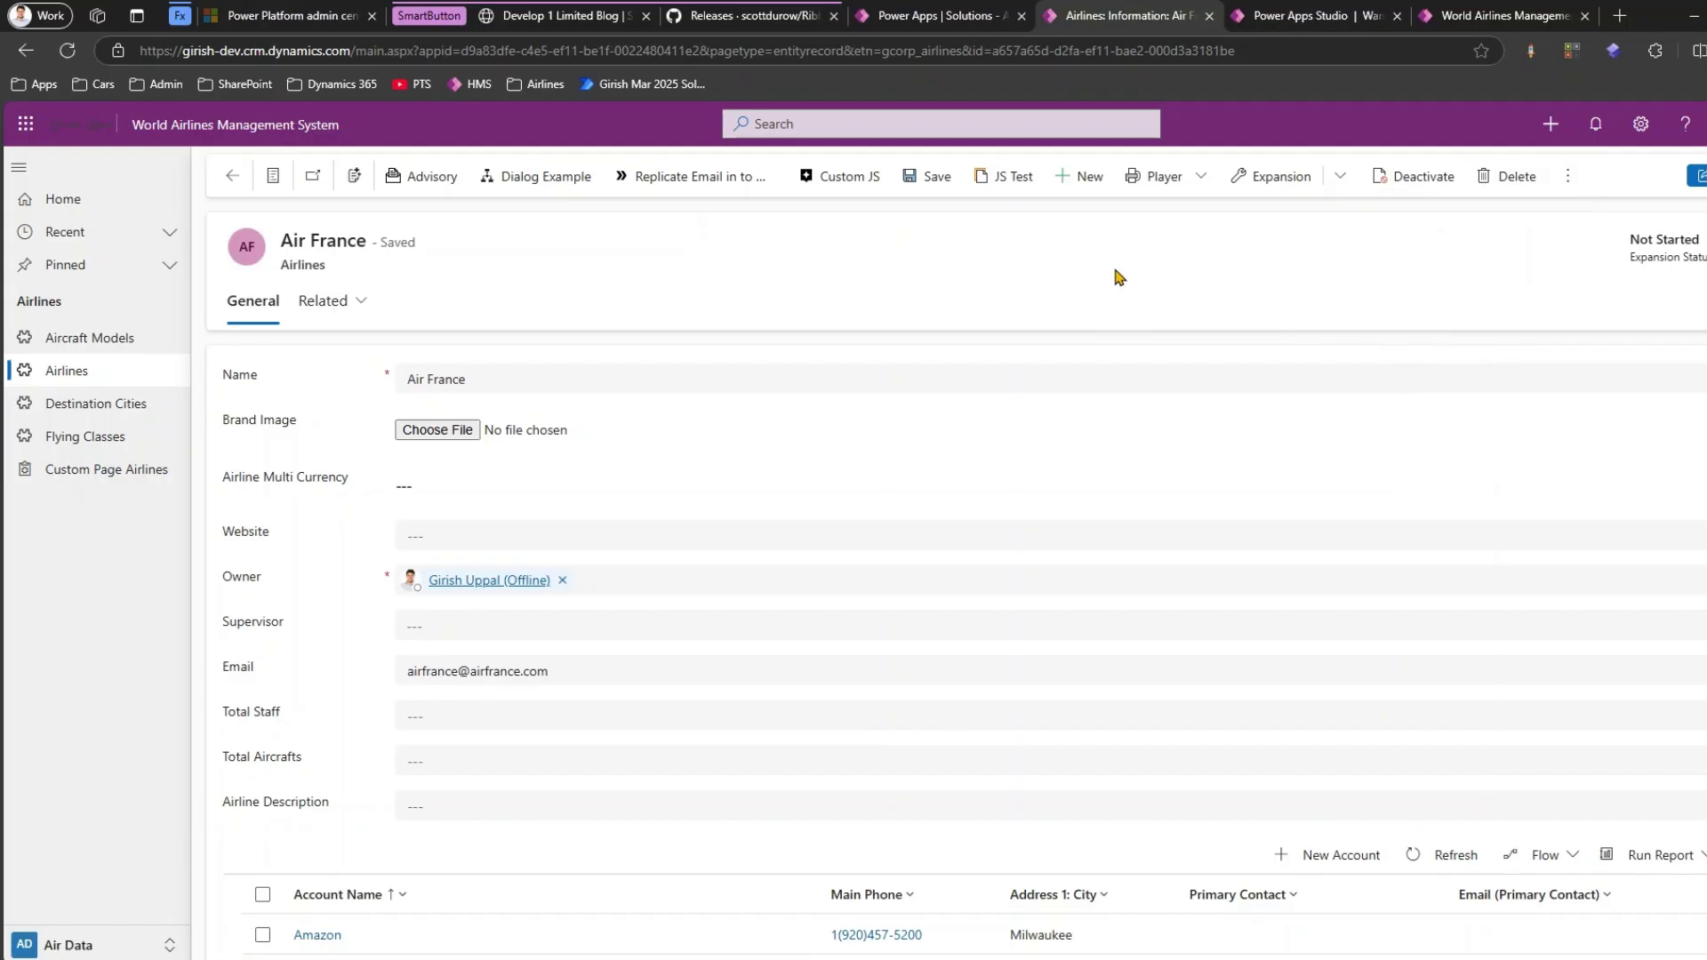
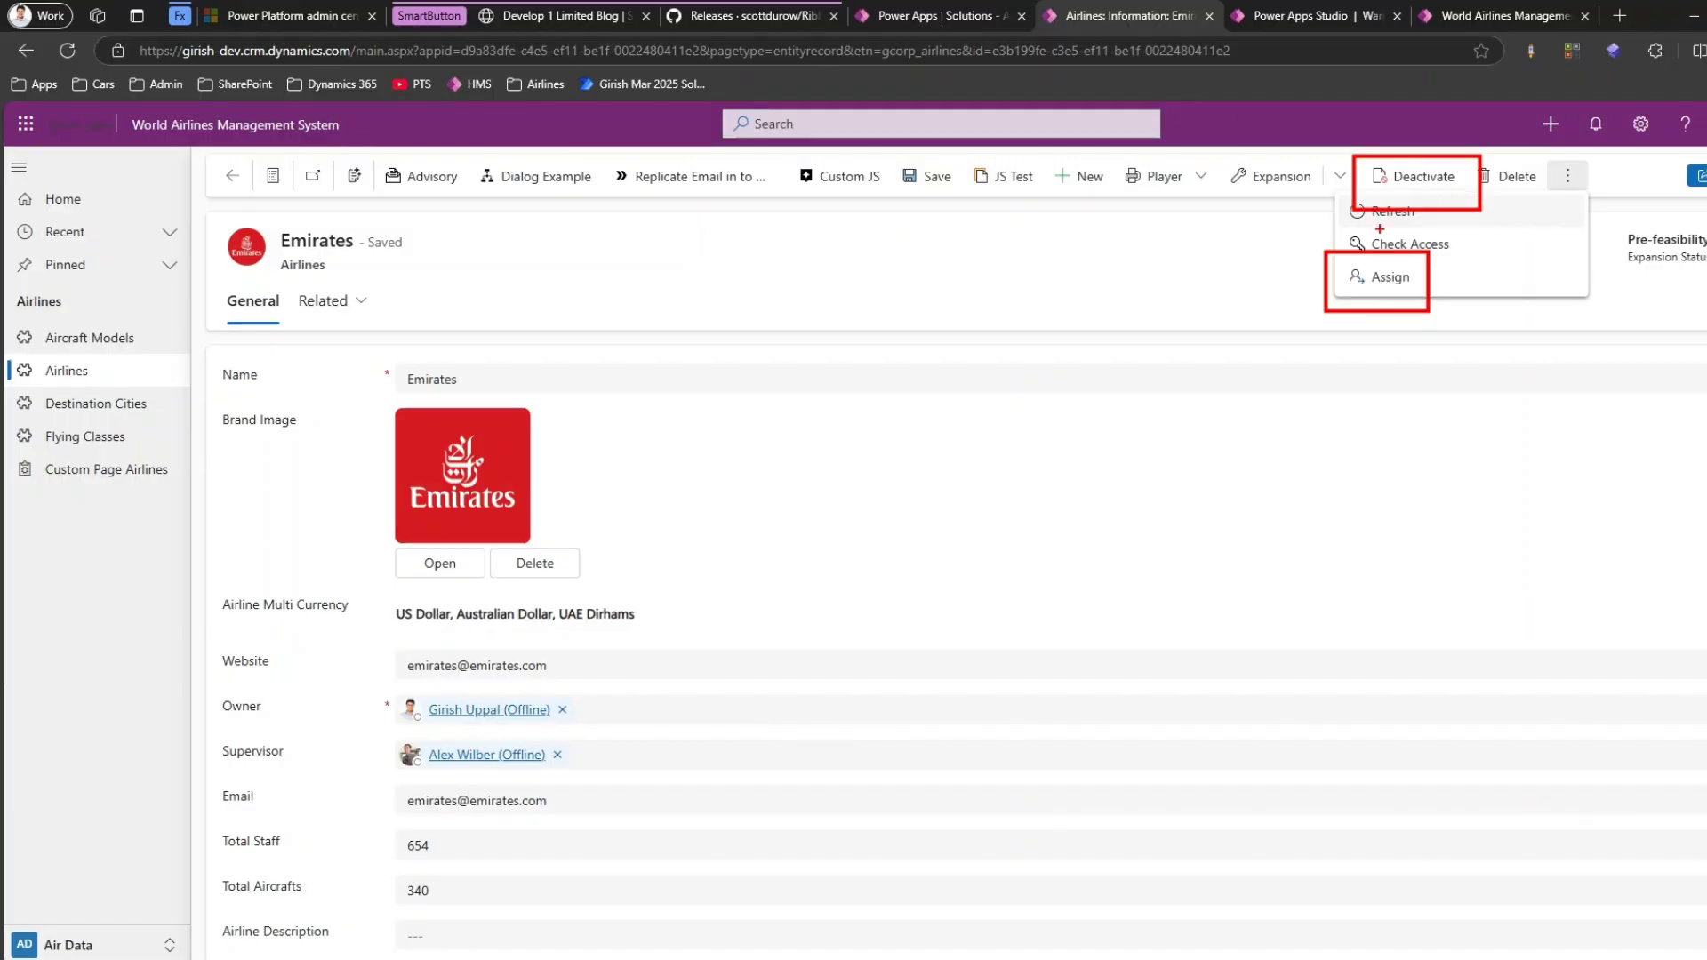
- Switch to Ribbon Workbench in XrmToolBox and hide the Assign button on the Form ribbon
{"action": "key", "text": "alt+Tab"}
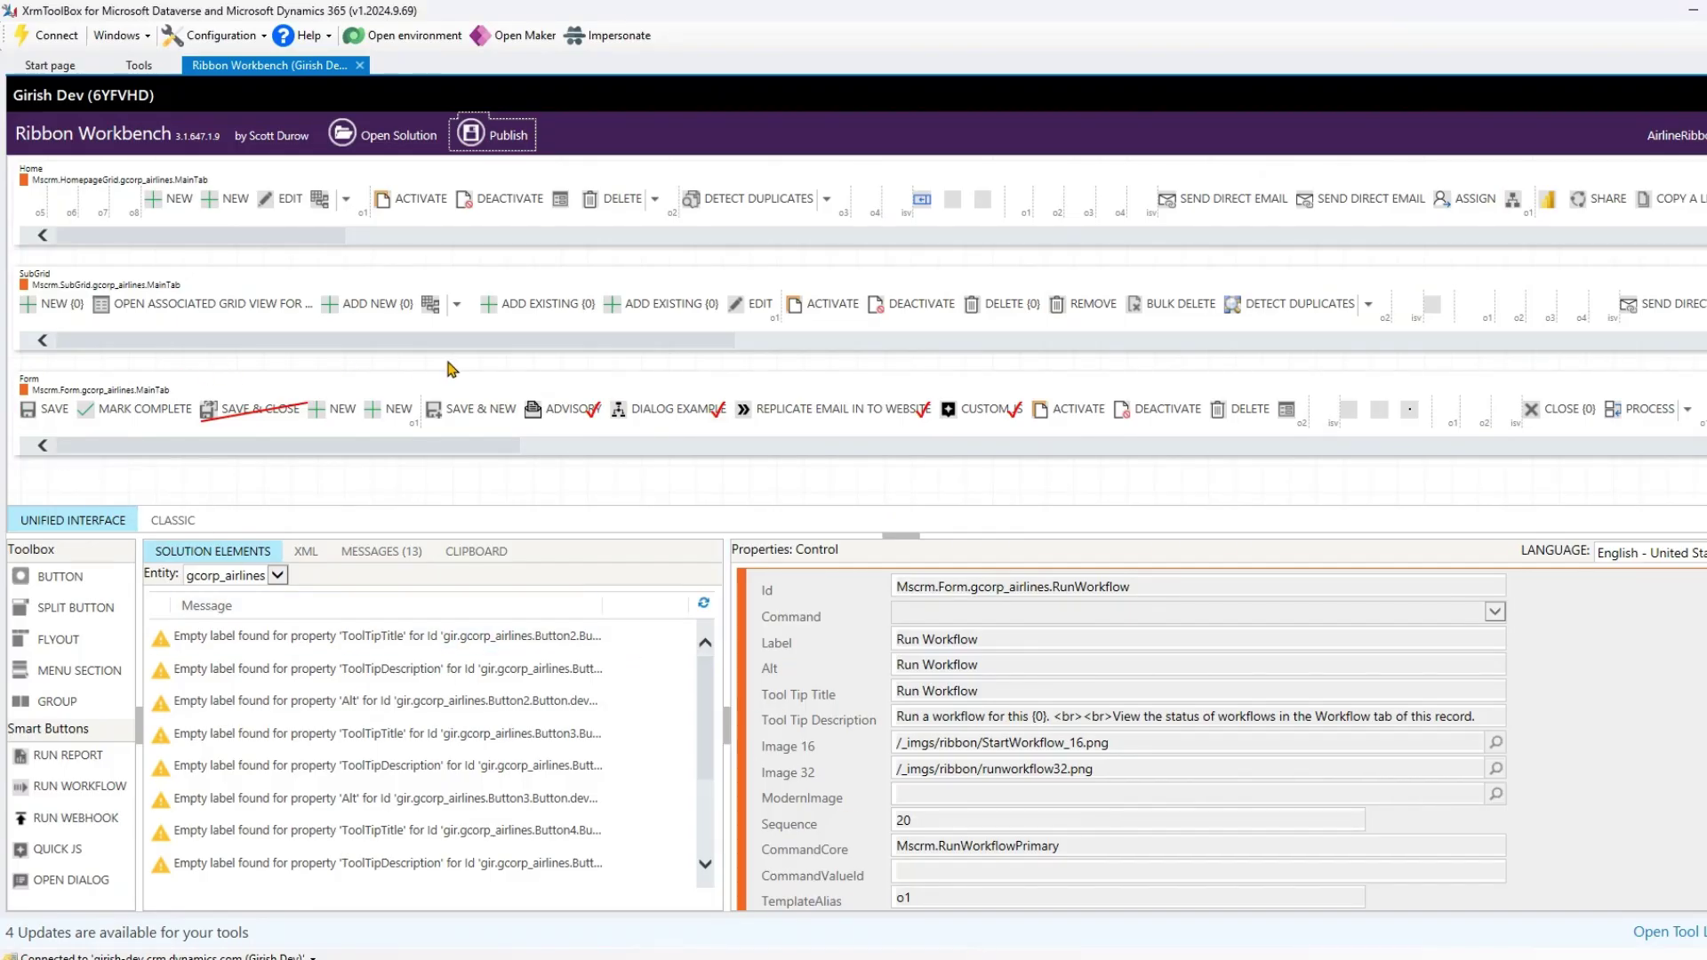
{"action": "left_click_drag", "start_coordinate": [213, 450], "coordinate": [564, 457]}
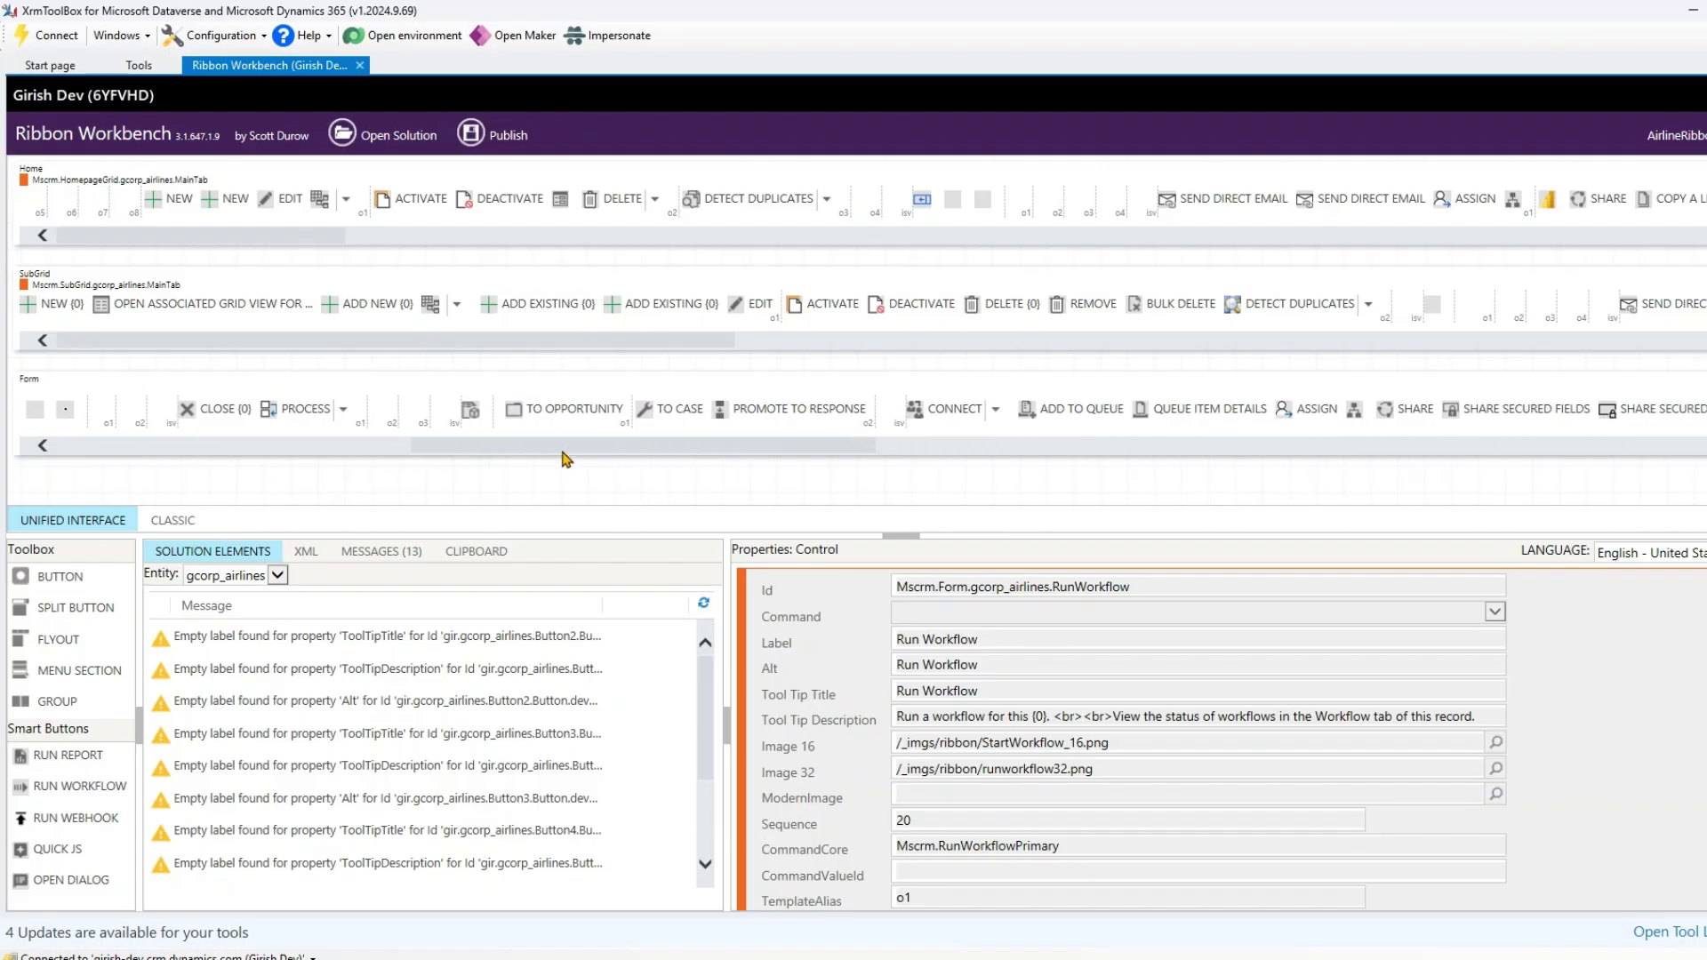
{"action": "left_click", "coordinate": [1307, 413]}
{"action": "right_click", "coordinate": [1311, 413]}
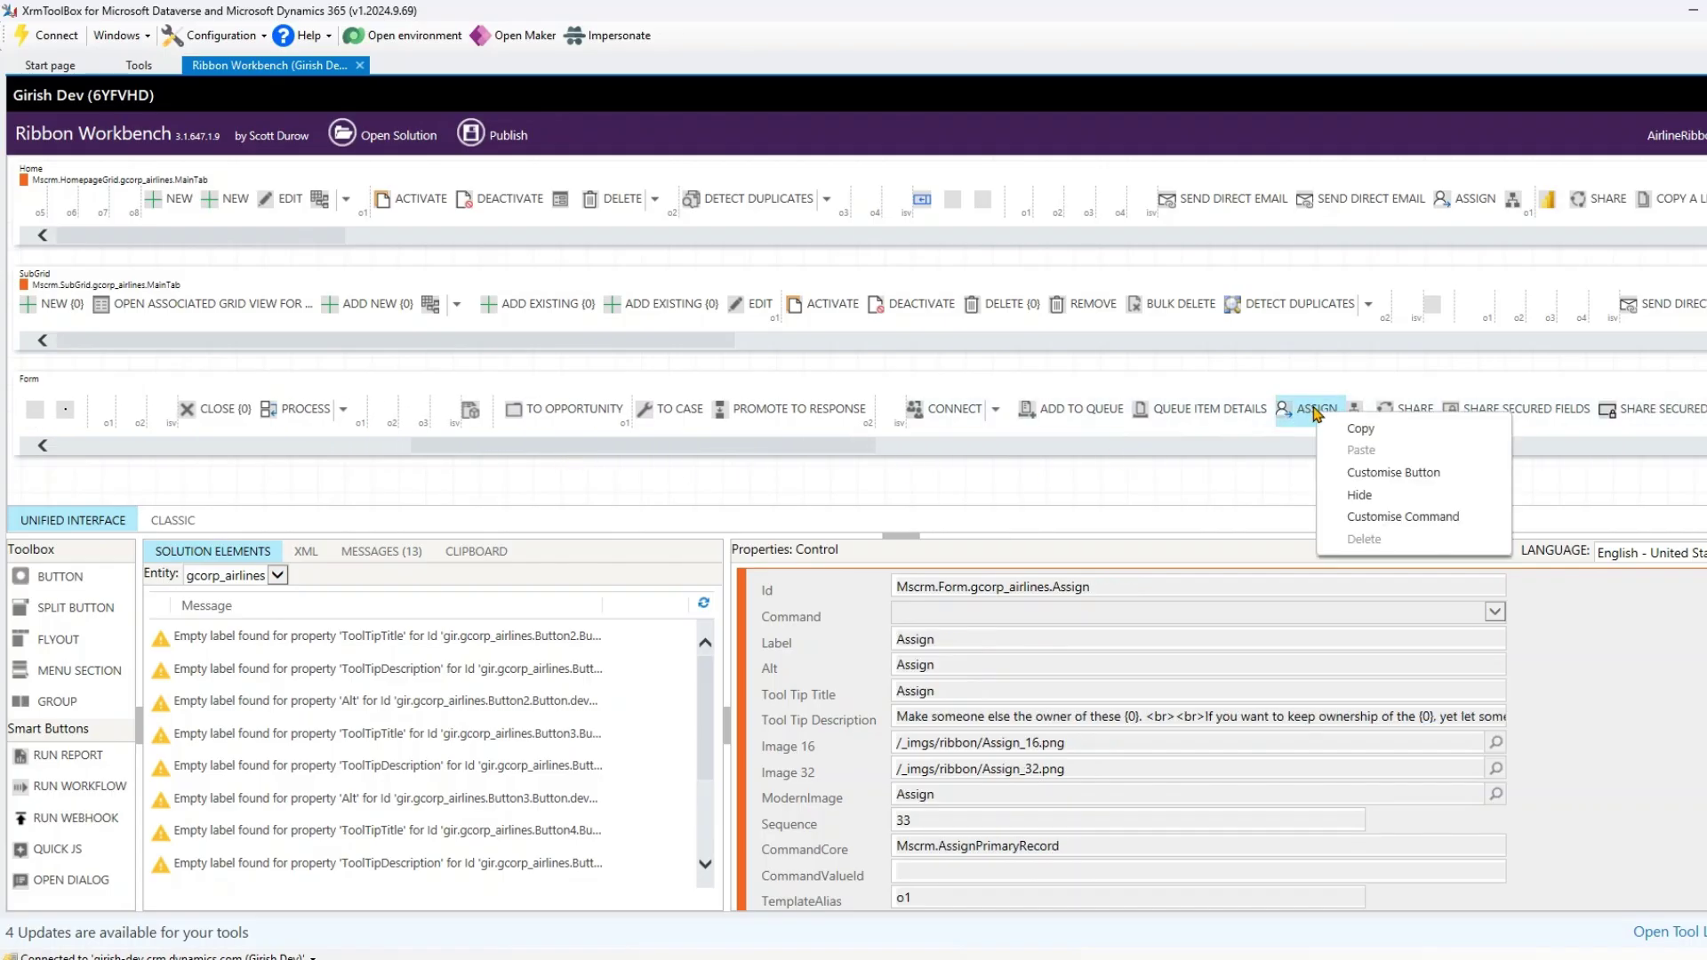
{"action": "left_click", "coordinate": [1358, 488]}
- Hide the Deactivate button on the Form ribbon
{"action": "left_click_drag", "start_coordinate": [535, 472], "coordinate": [331, 454]}
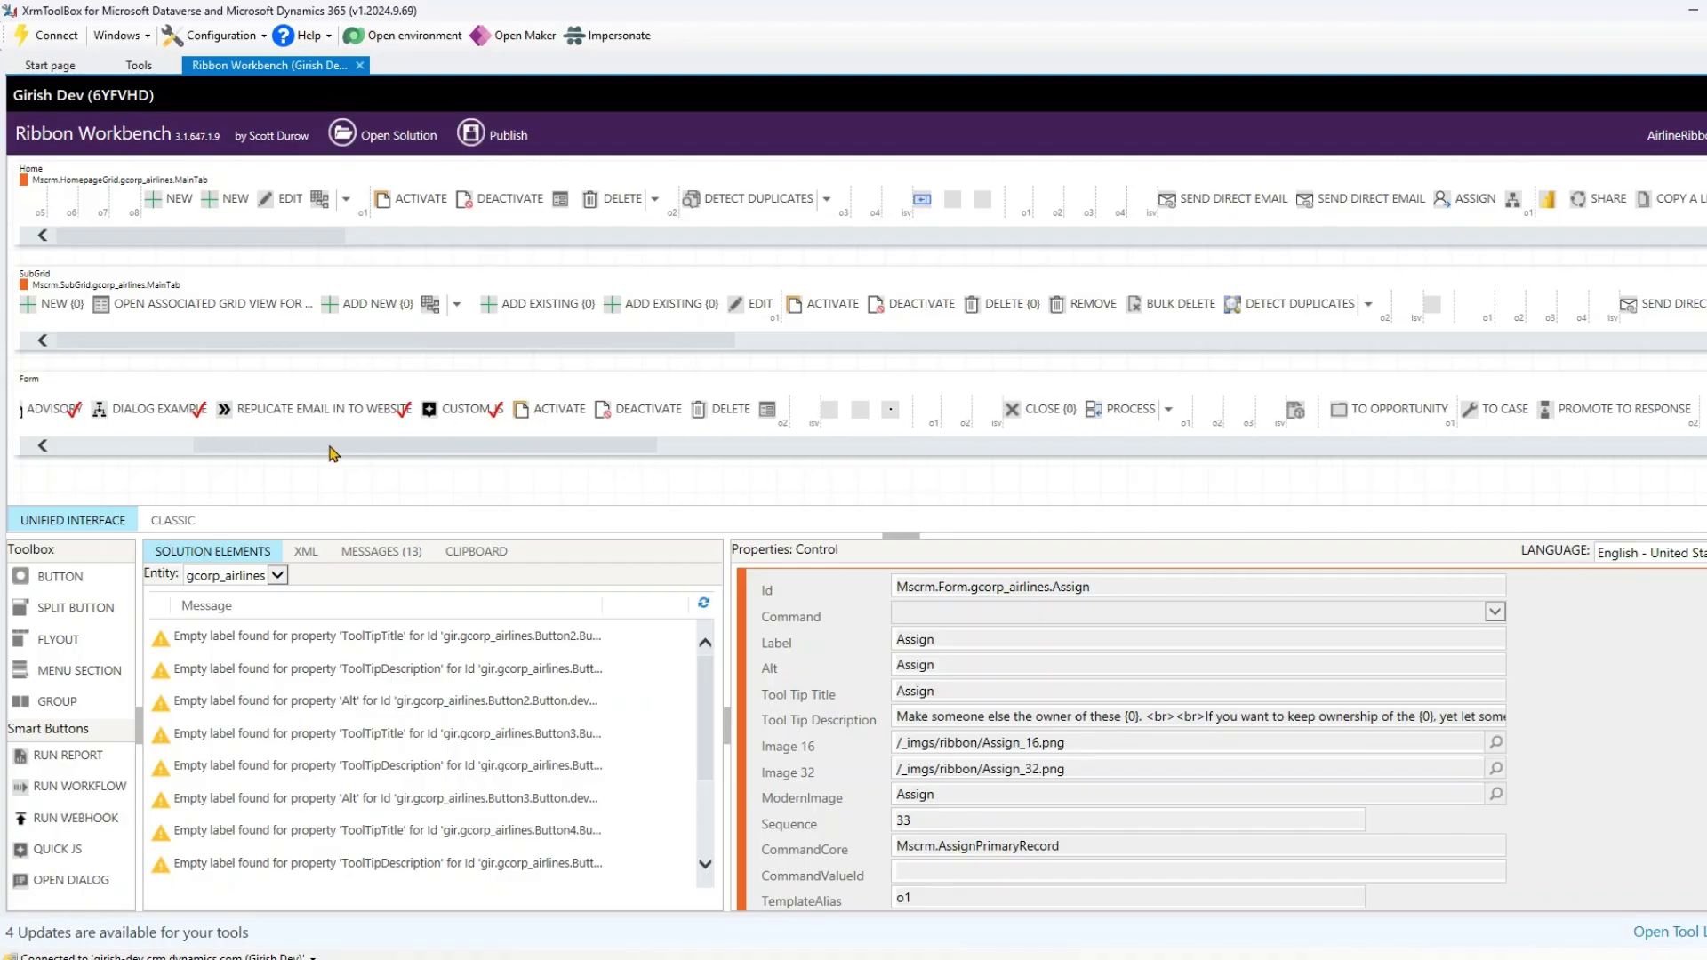
{"action": "right_click", "coordinate": [620, 414]}
{"action": "left_click", "coordinate": [682, 500]}
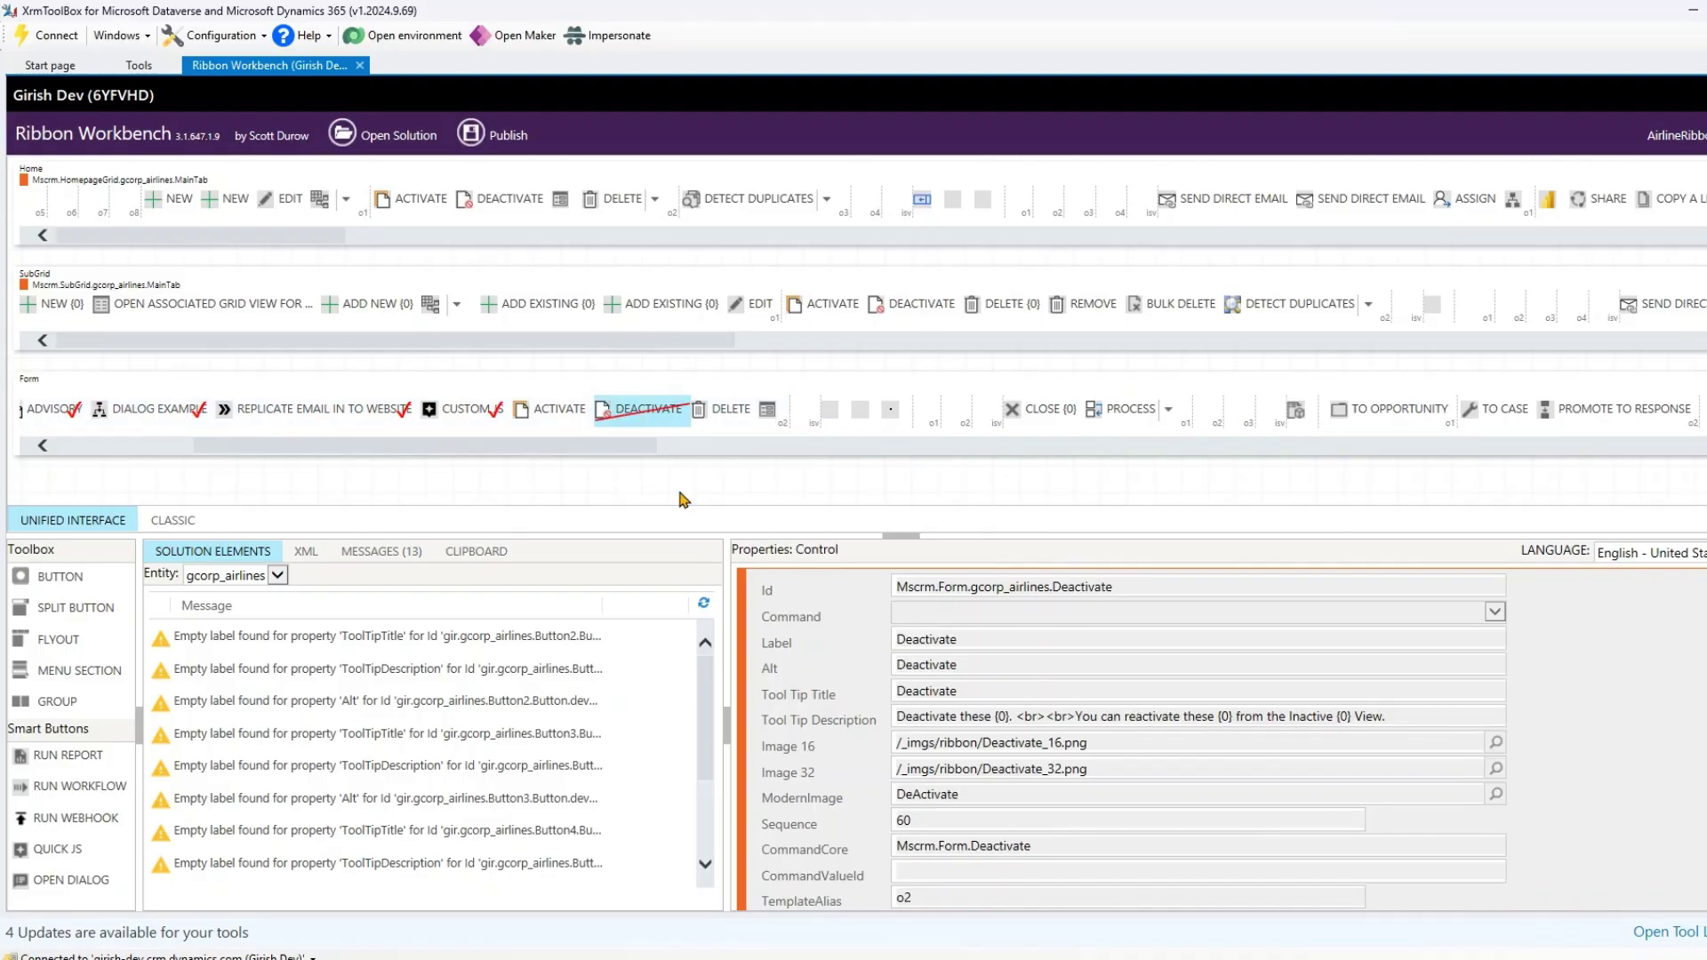
- Publish the Assign and Deactivate ribbon changes, confirm the publish, and switch to the browser showing the Emirates airline record
{"action": "left_click", "coordinate": [508, 139]}
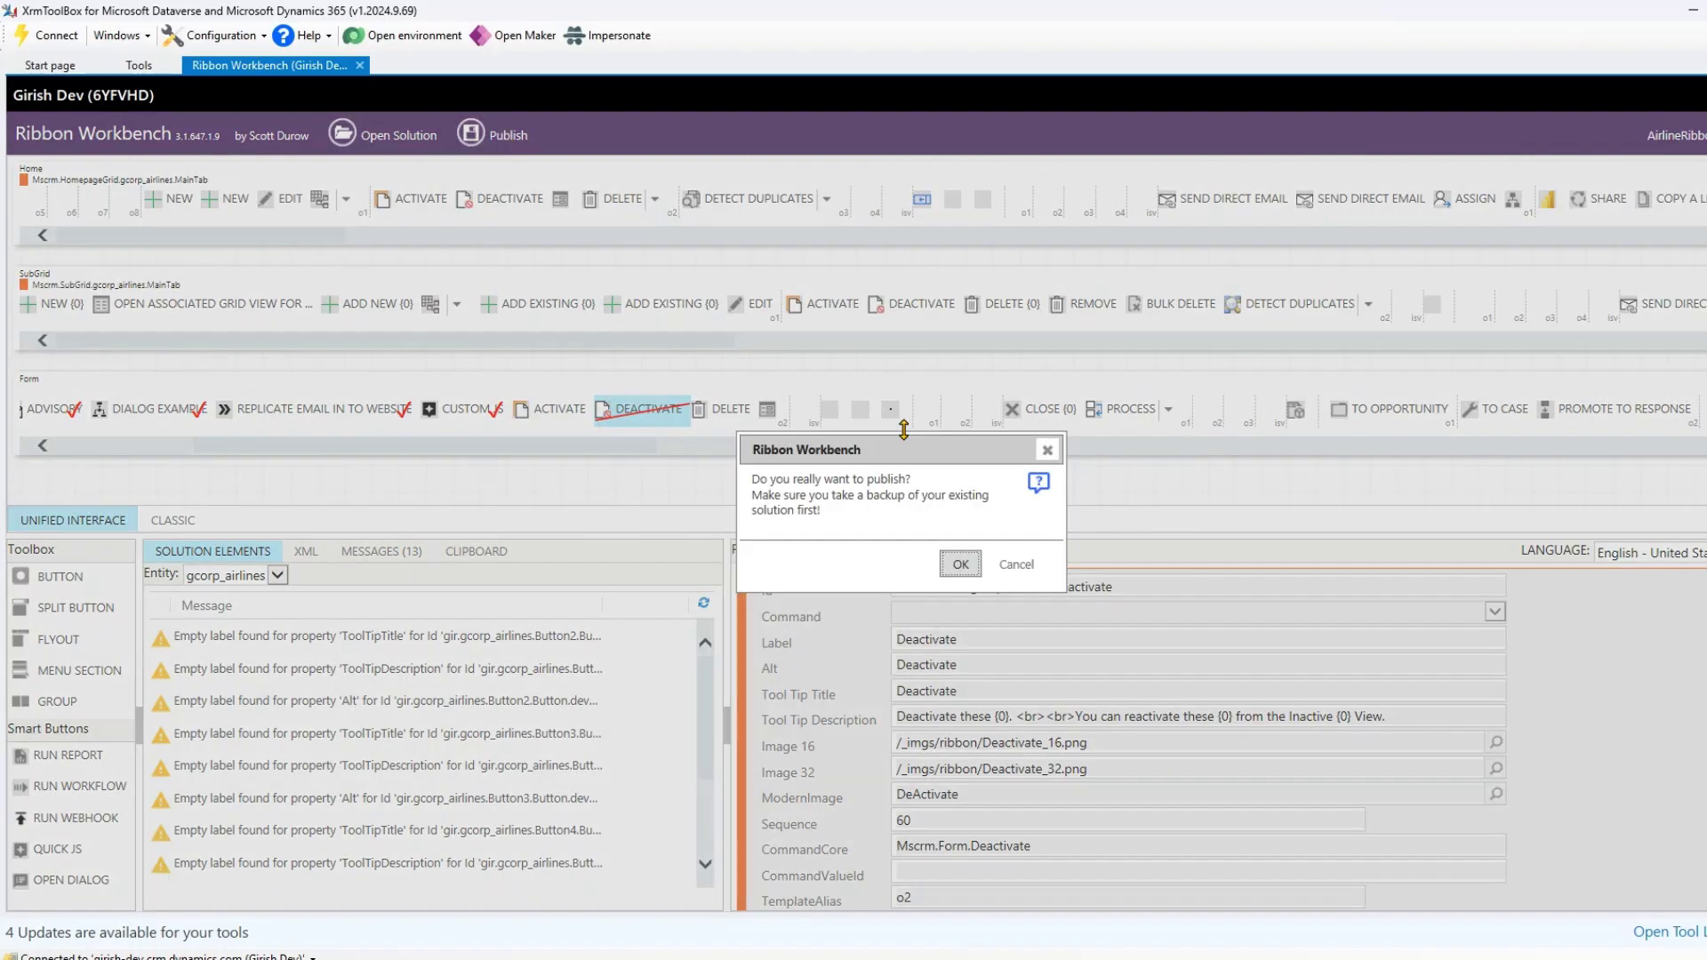
{"action": "left_click", "coordinate": [957, 566]}
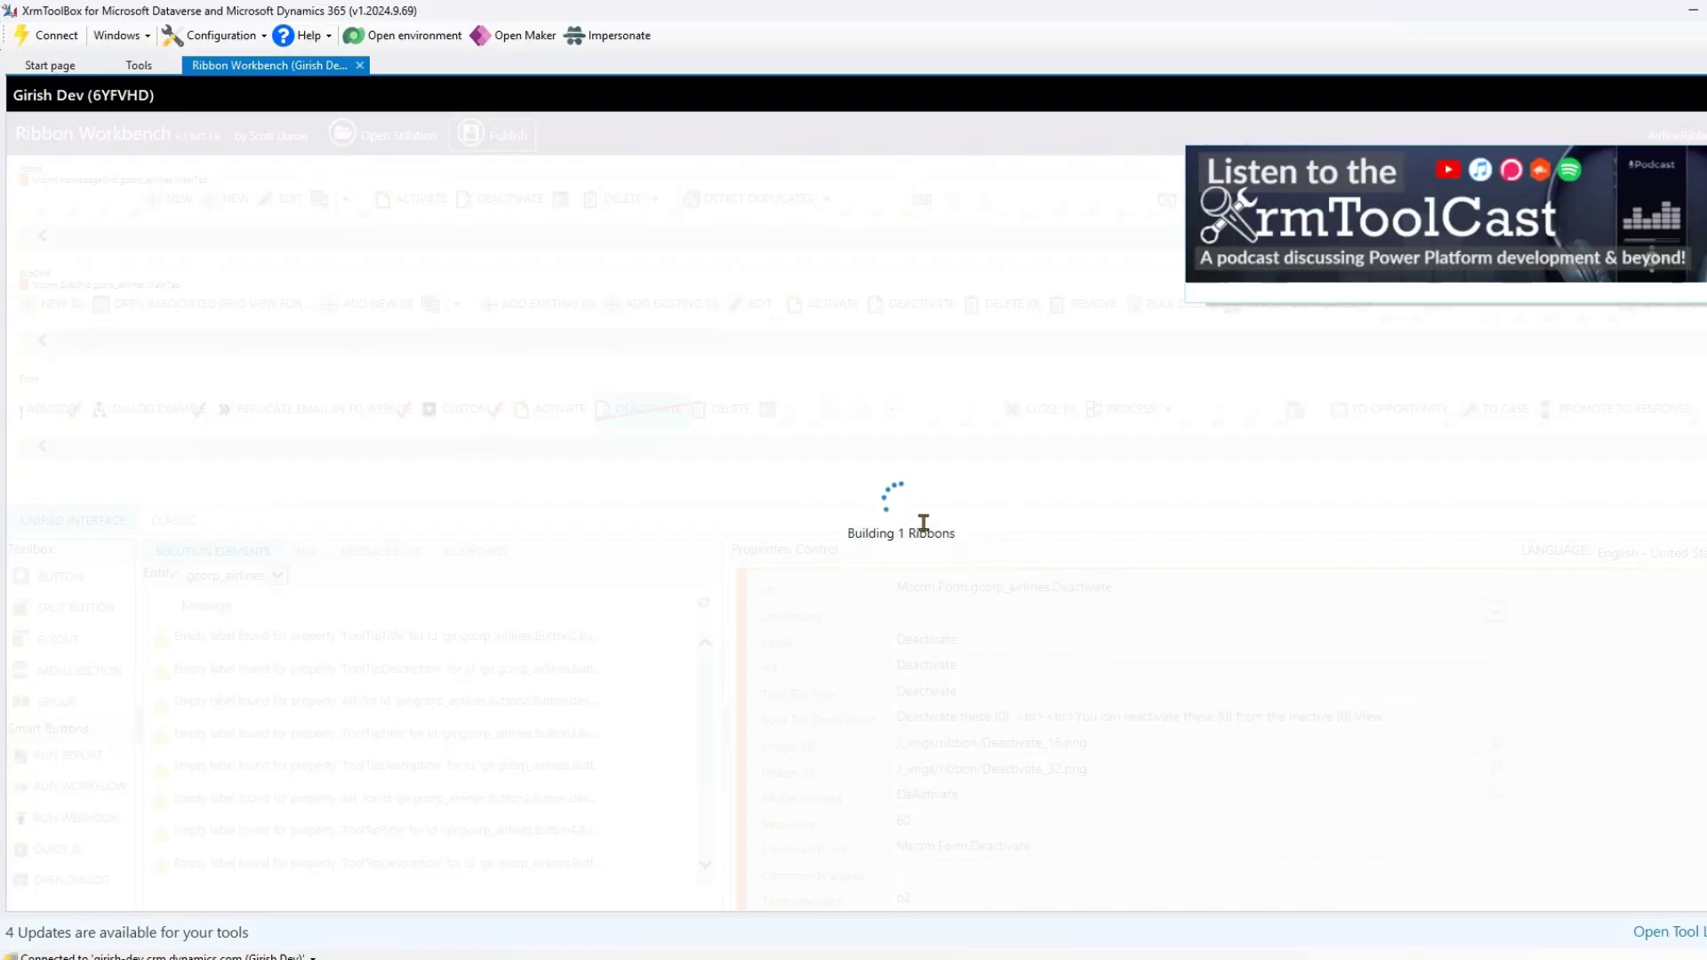
{"action": "mouse_move", "coordinate": [674, 956]}
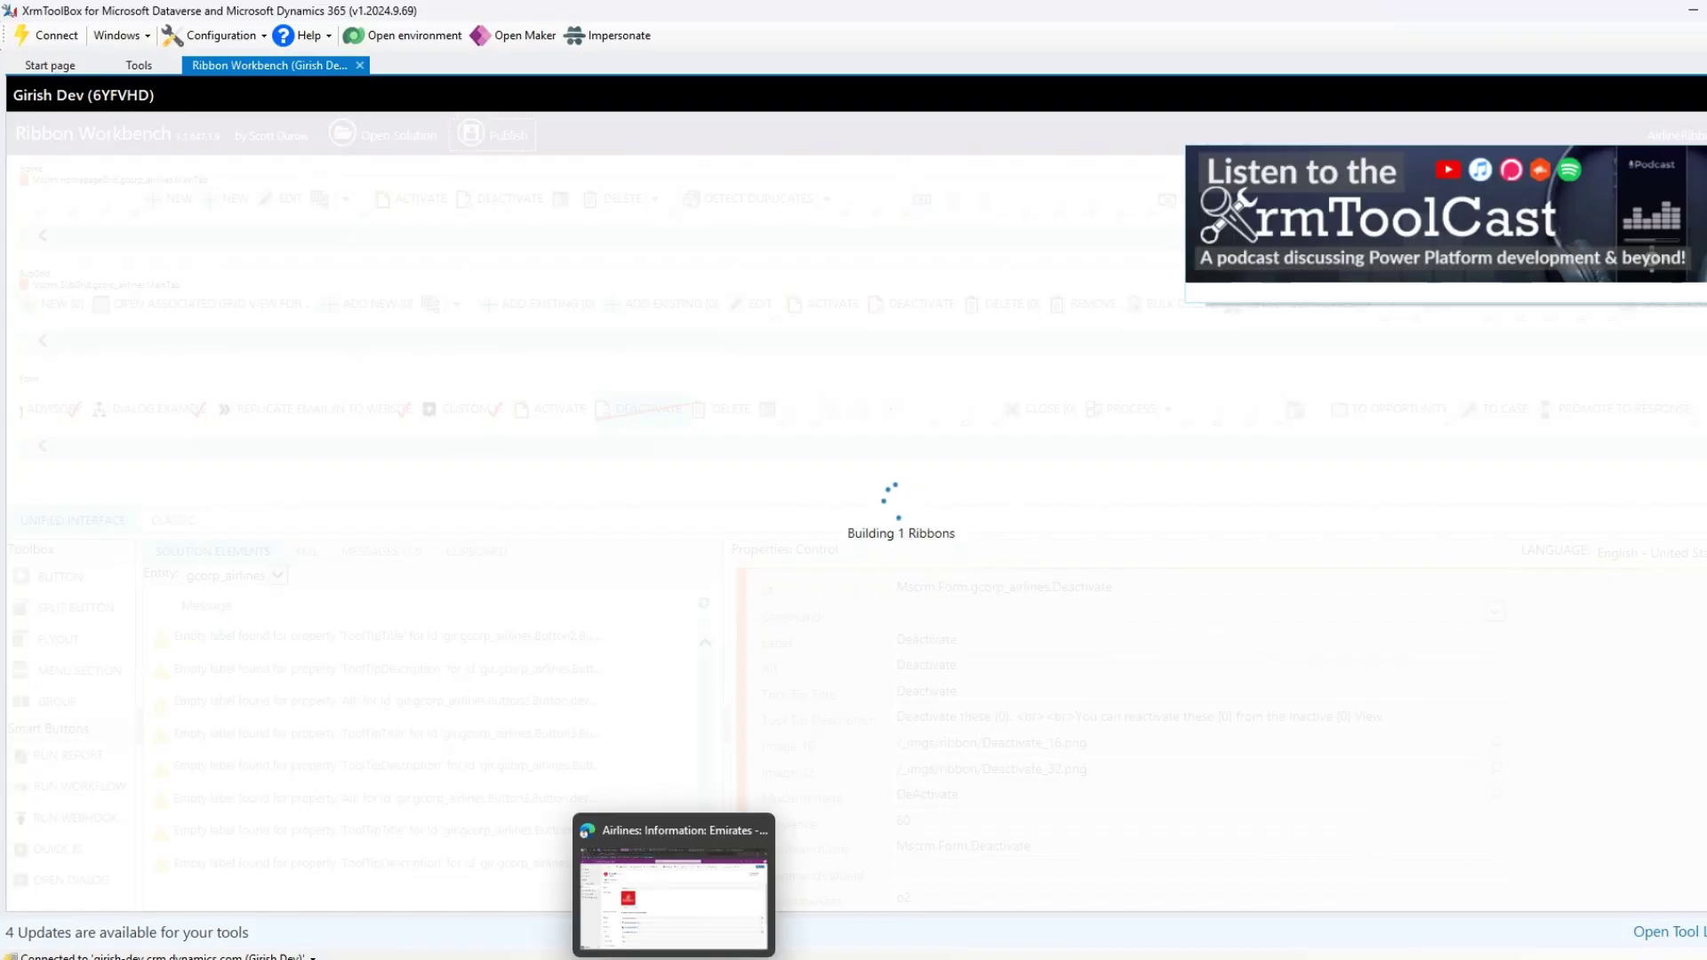
{"action": "left_click", "coordinate": [673, 898]}
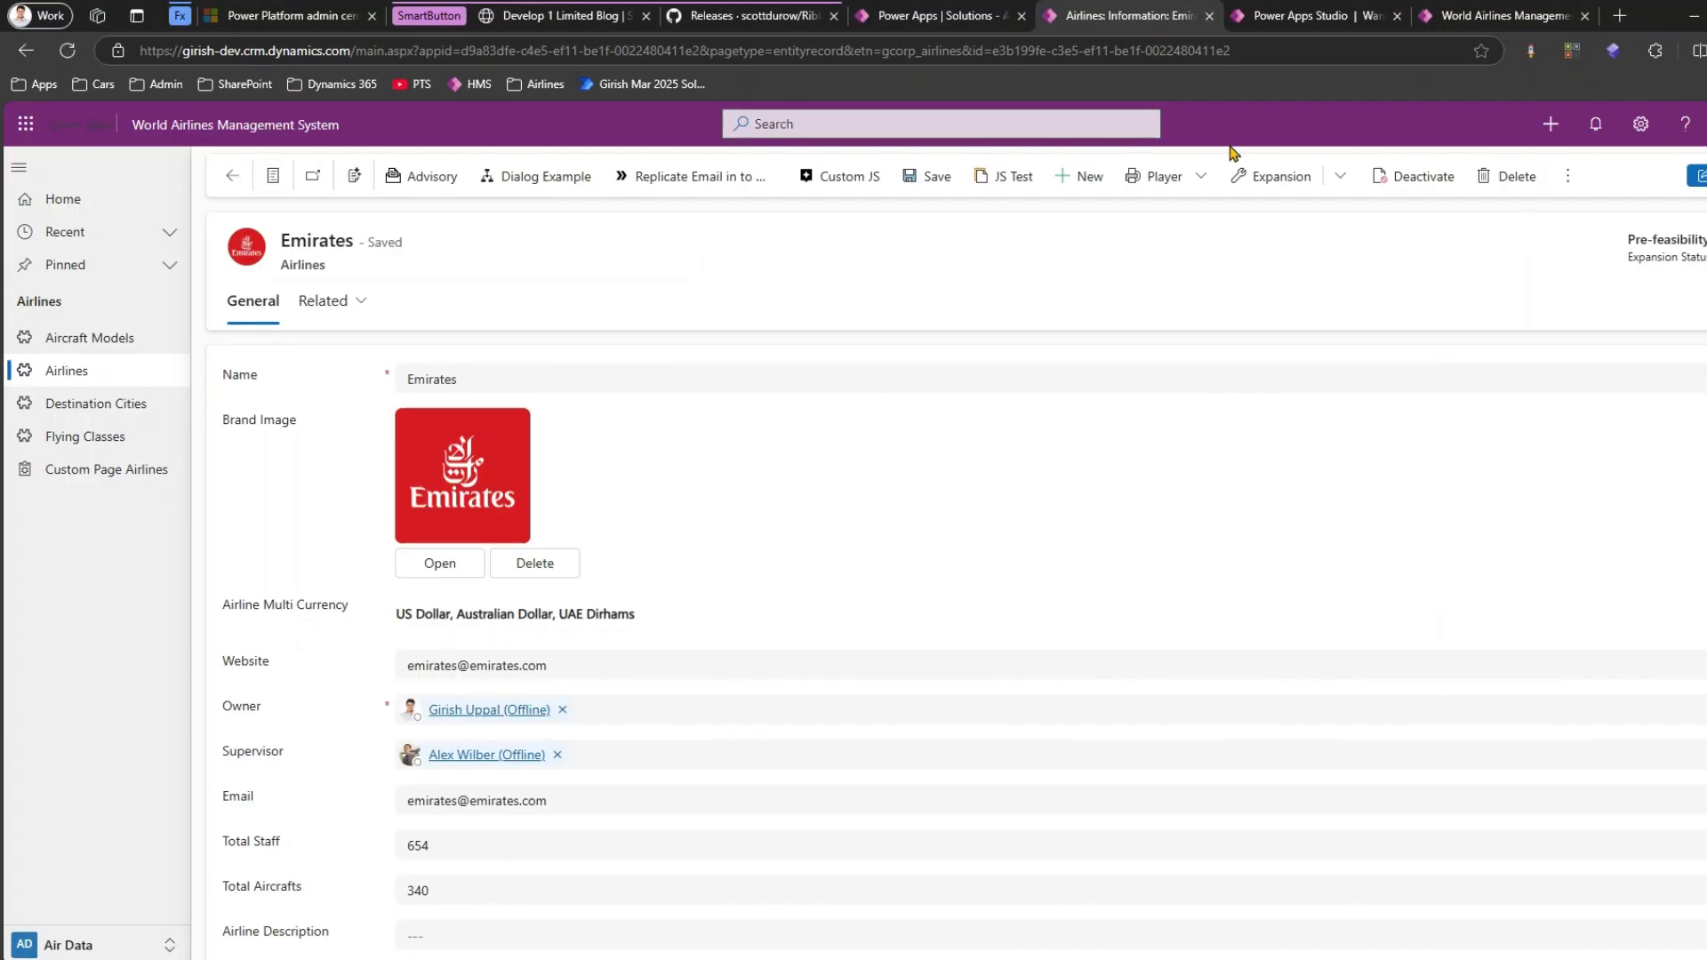